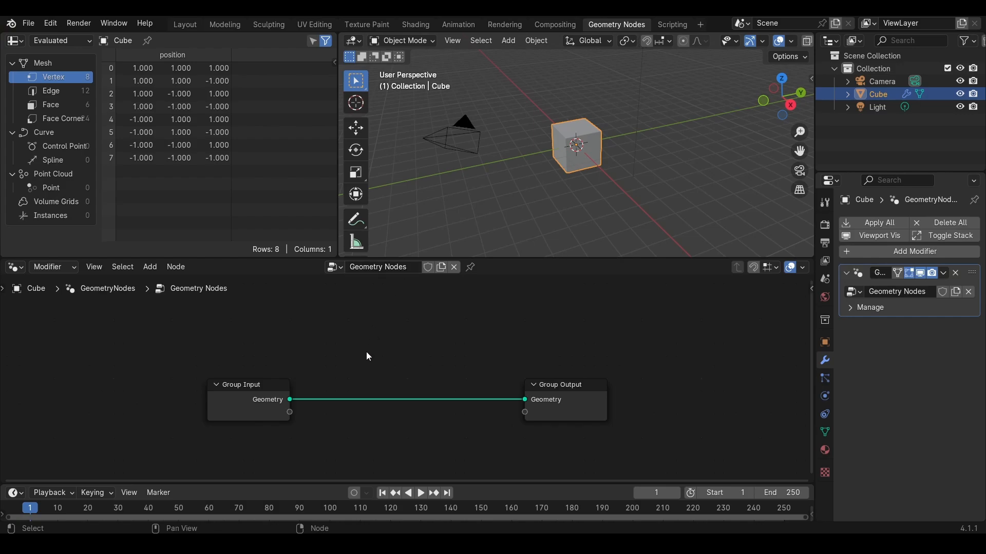
- Add a UV Sphere node and connect its mesh to the Group Output in place of the Group Input geometry
key(shift+a)
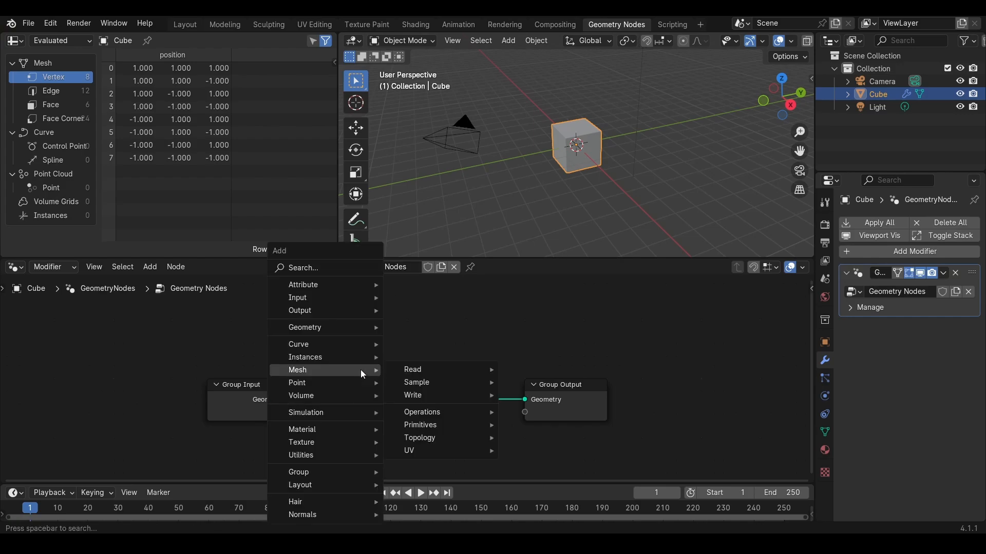
text(uv)
key(Down)
key(Return)
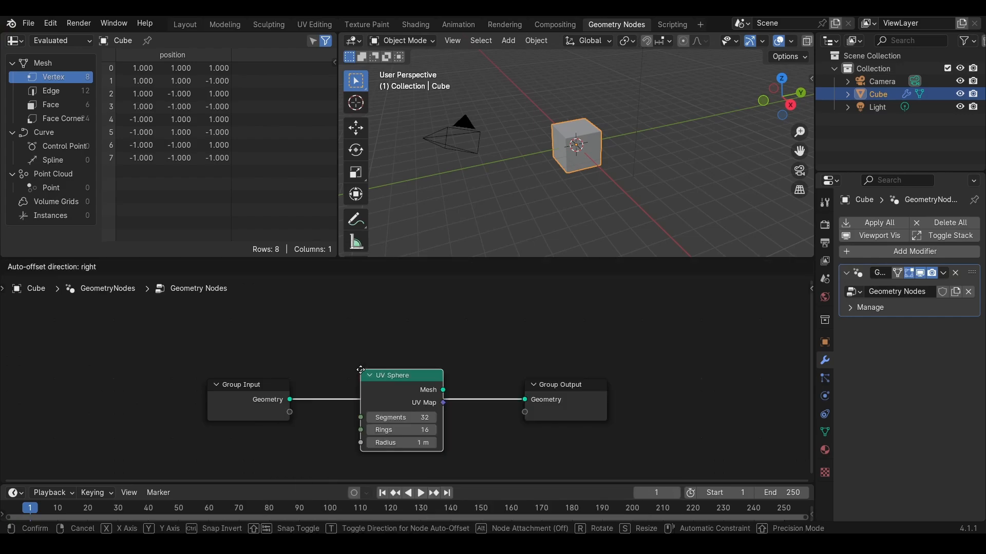
click(336, 354)
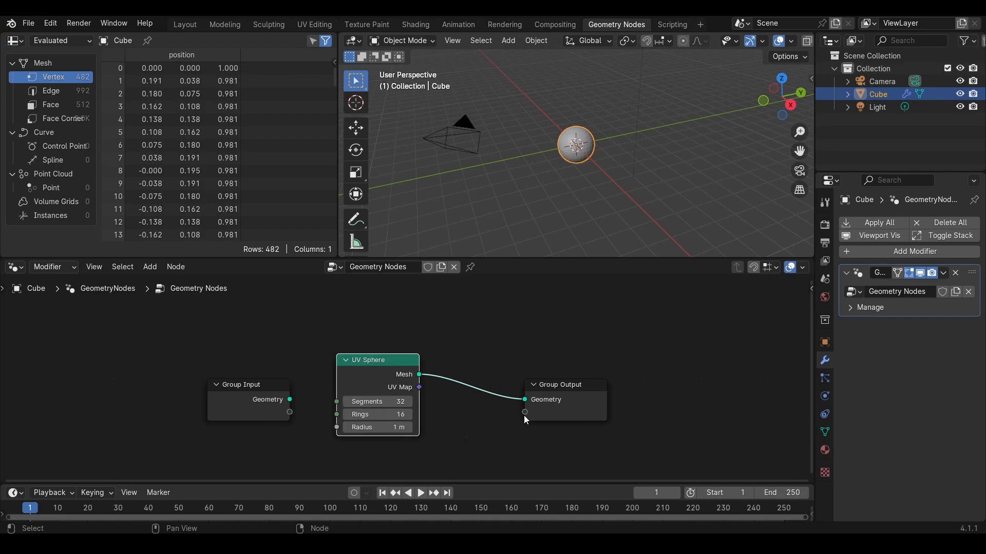
- Move the Group Output node farther away and insert a Triangulate node between UV Sphere and Group Output
drag(573, 384, 731, 363)
key(shift+a)
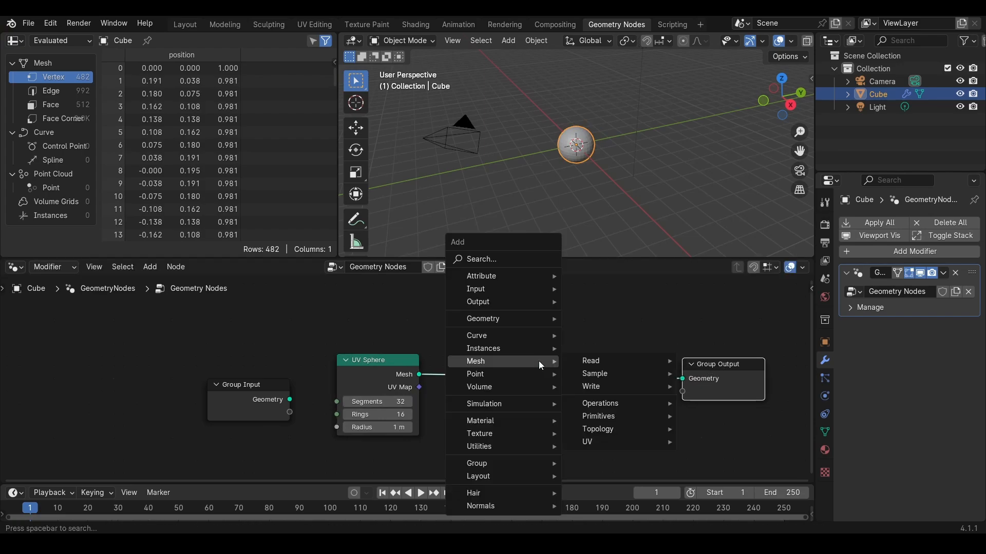
text(tr)
click(601, 397)
click(454, 353)
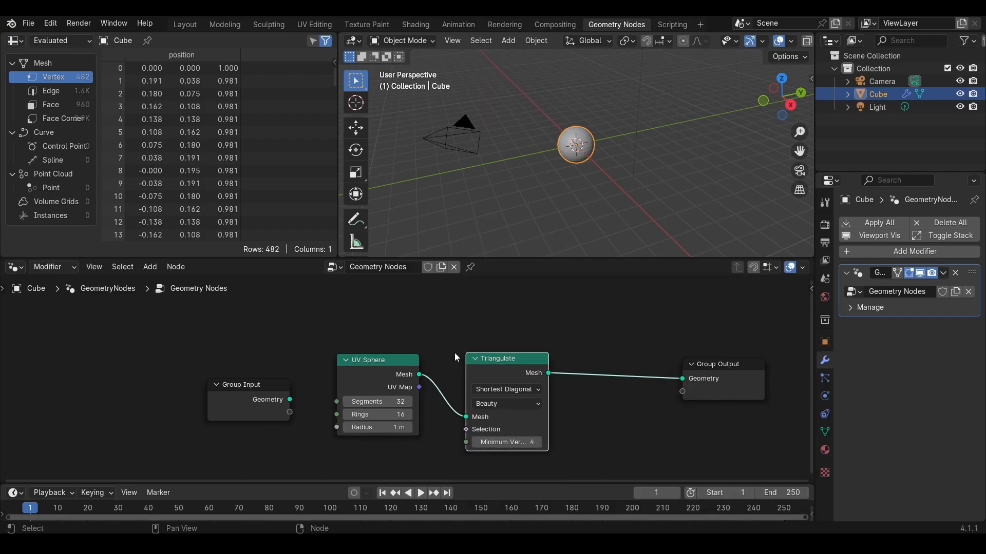
- Insert a Delete Geometry node between the Triangulate and Group Output nodes
key(shift+a)
mouse_move(576, 341)
text(del)
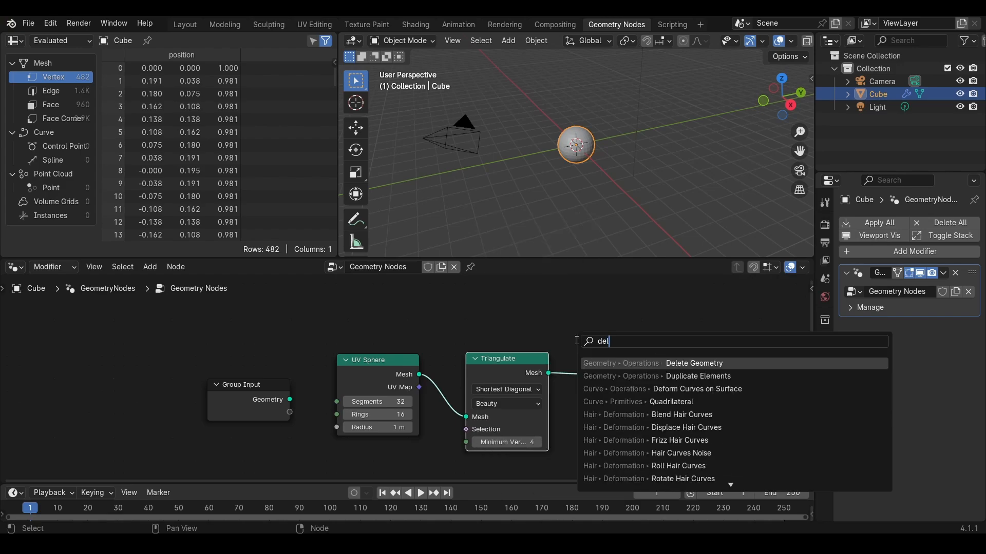
key(Return)
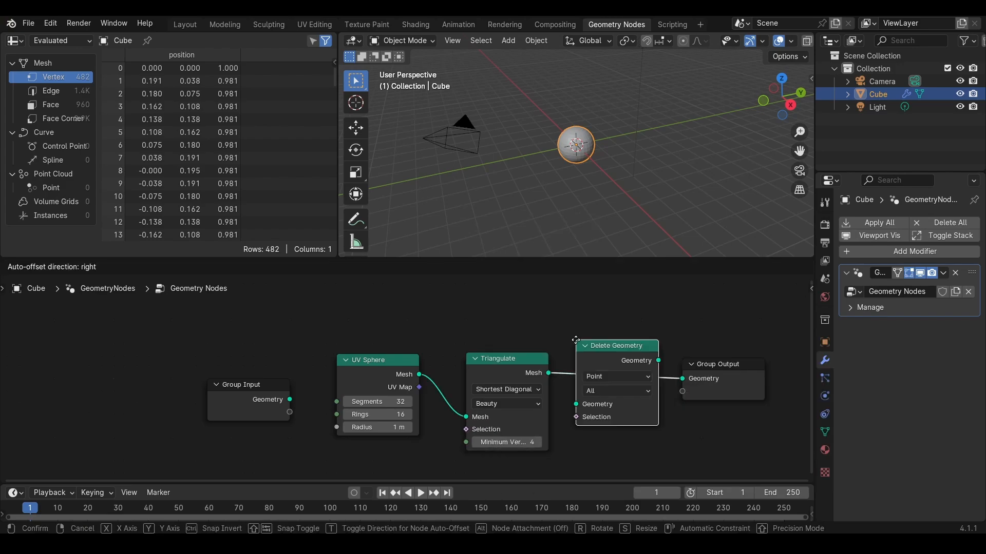
click(583, 350)
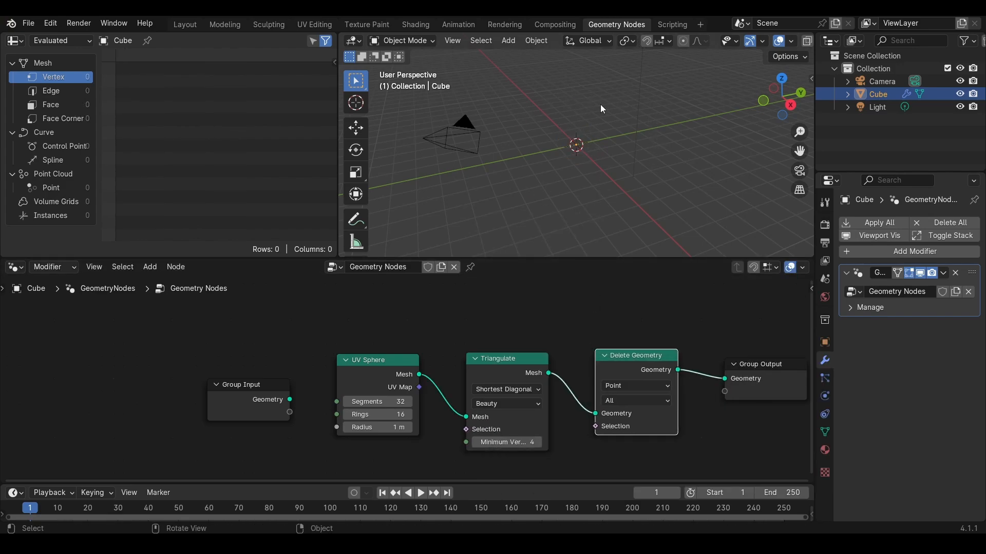
- Close the timeline area so the node editor takes over its space
right_click(493, 491)
click(493, 492)
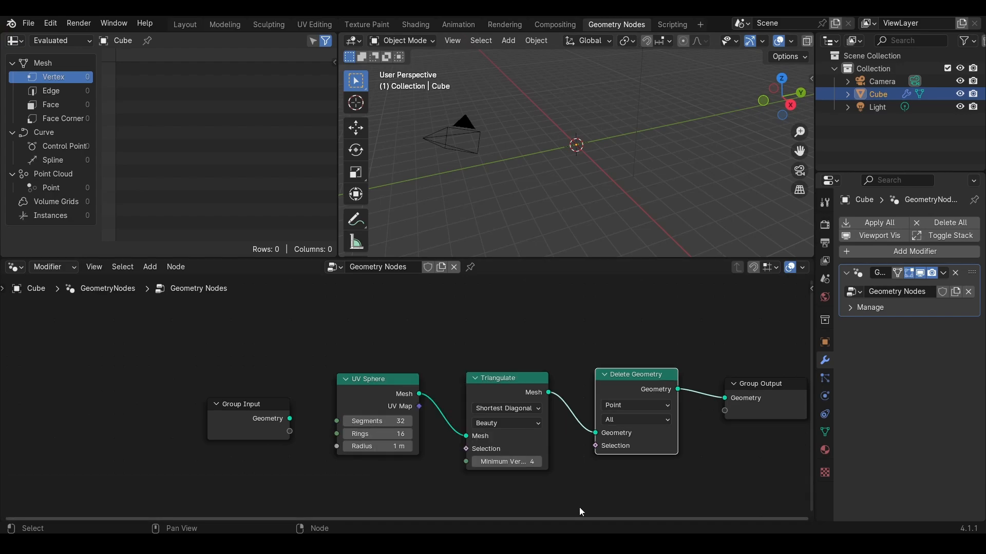
middle_drag(579, 507, 365, 436)
scroll(365, 435, down, 2)
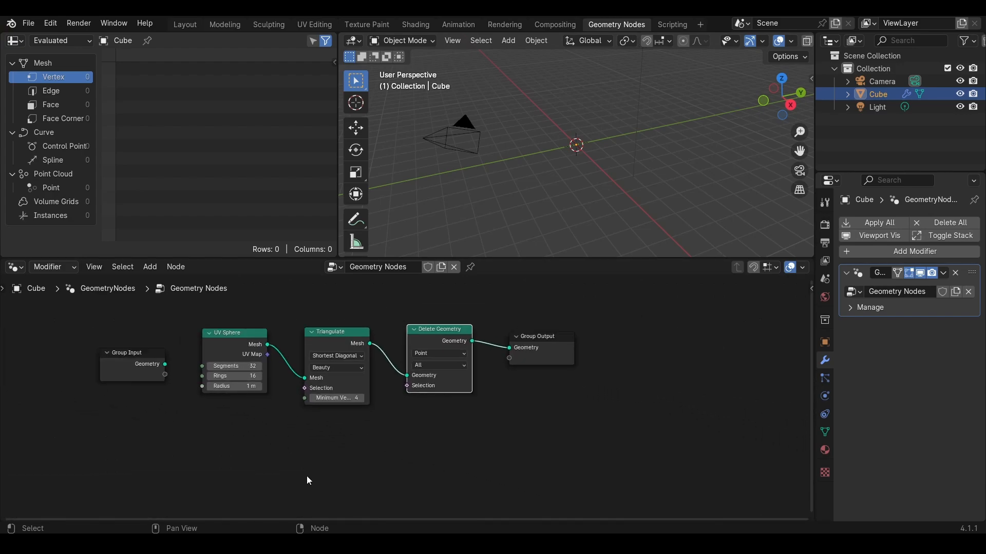
- Add a Noise Texture node below the UV Sphere node
key(shift+a)
text(noi)
key(Return)
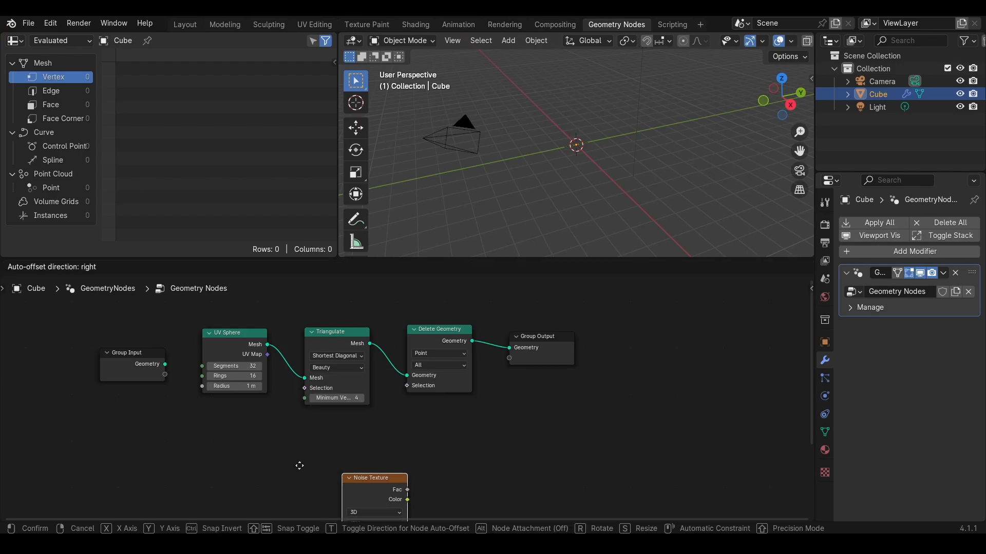
click(206, 413)
- Add a Math node beside the Noise Texture node and set its operation to Greater Than
key(shift+a)
mouse_move(247, 423)
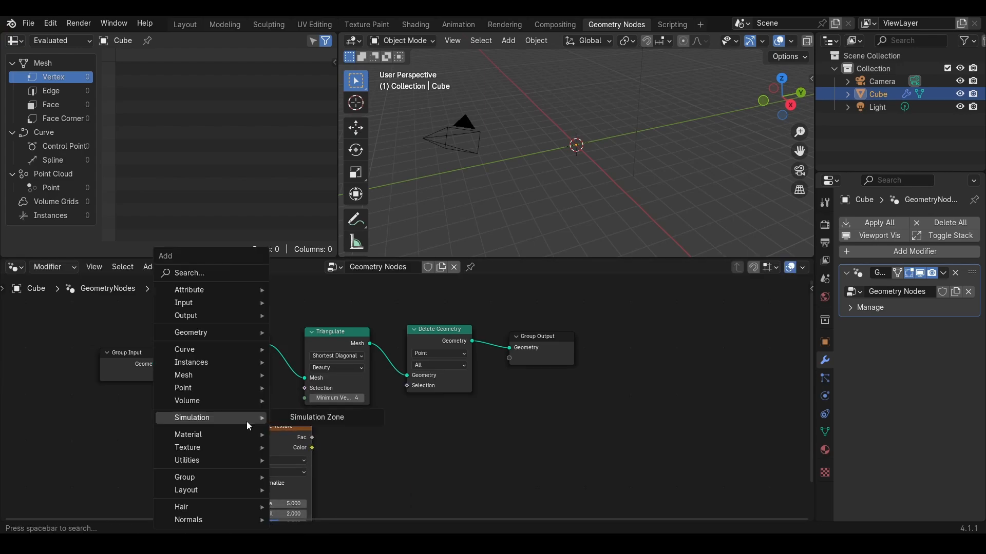
text(ma)
key(Return)
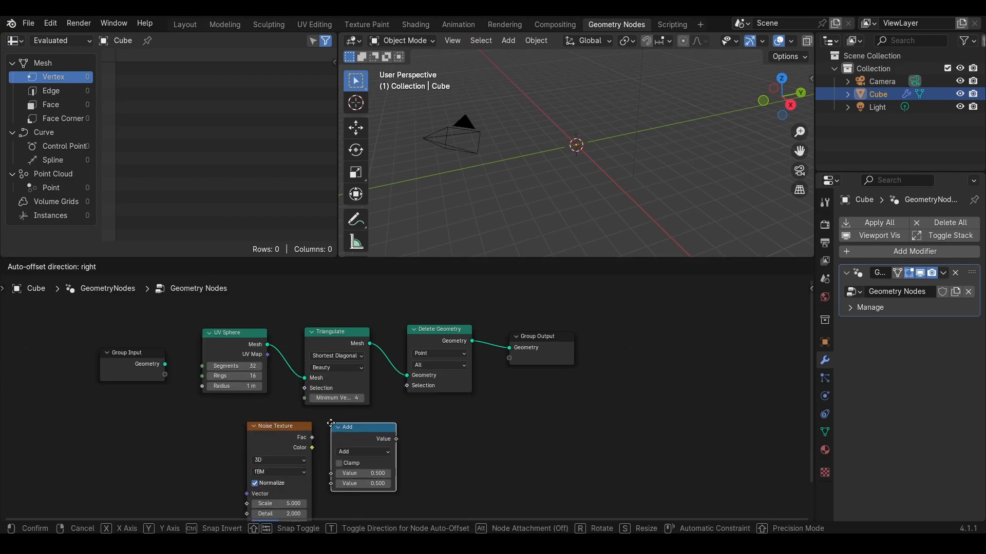
click(330, 423)
scroll(346, 470, up, 2)
click(365, 411)
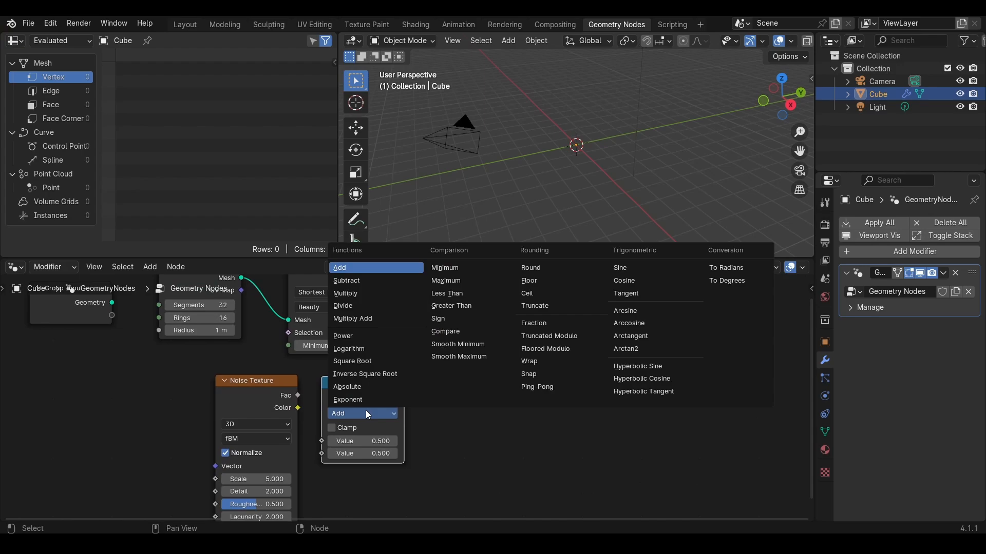
click(445, 307)
- Connect the noise Fac to the Greater Than value input and the Greater Than output to Delete Geometry's Selection
drag(298, 396, 322, 441)
middle_drag(443, 387, 429, 409)
drag(402, 416, 411, 352)
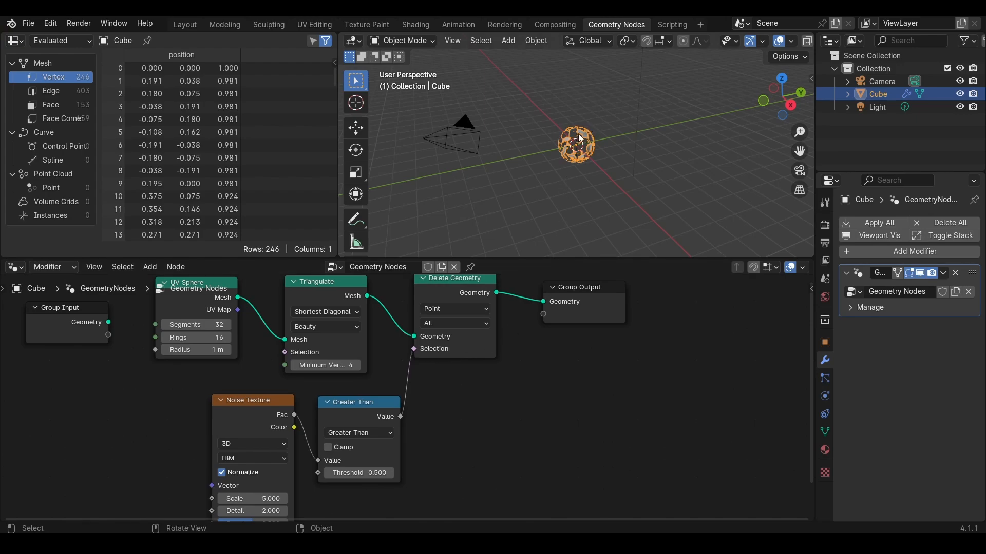
- Set the Noise Texture's scale to 2, detail to 4 and distortion to 1.8
scroll(578, 133, up, 5)
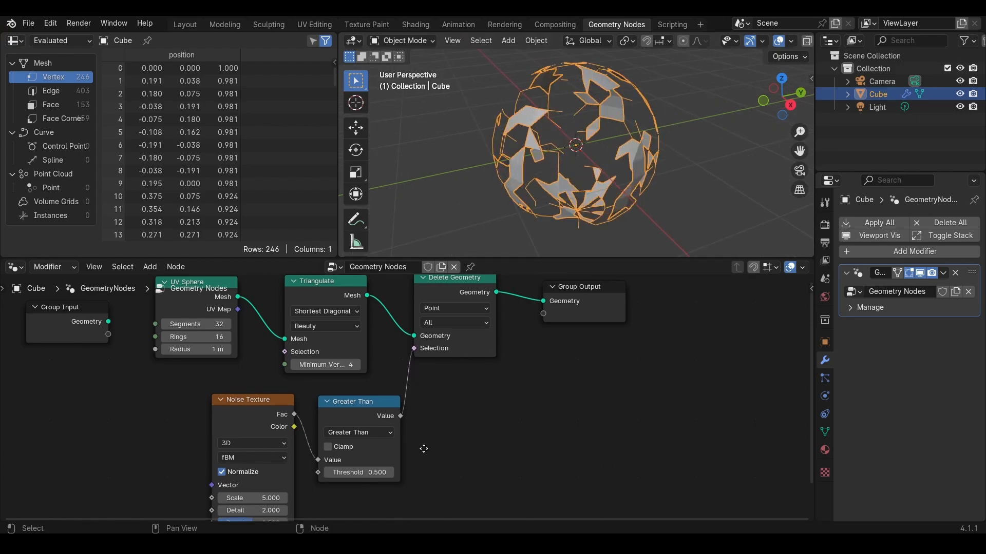
middle_drag(248, 484, 280, 416)
double_click(288, 430)
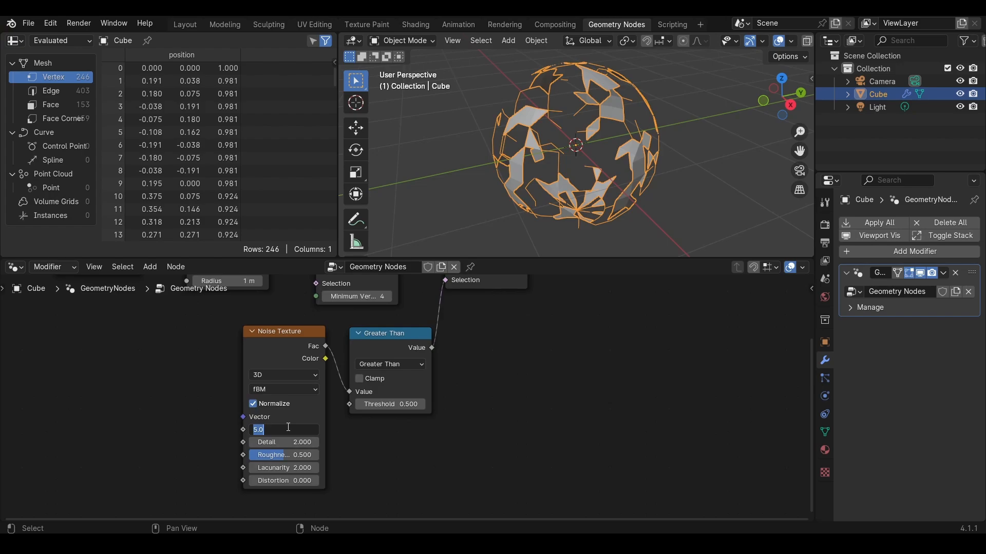
text(2)
key(Return)
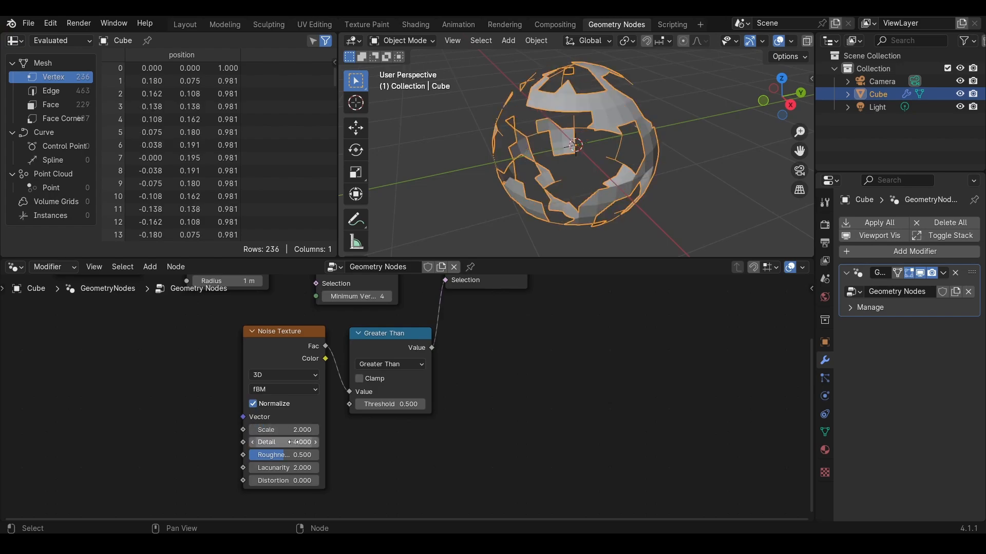
double_click(302, 481)
text(1.8)
key(Return)
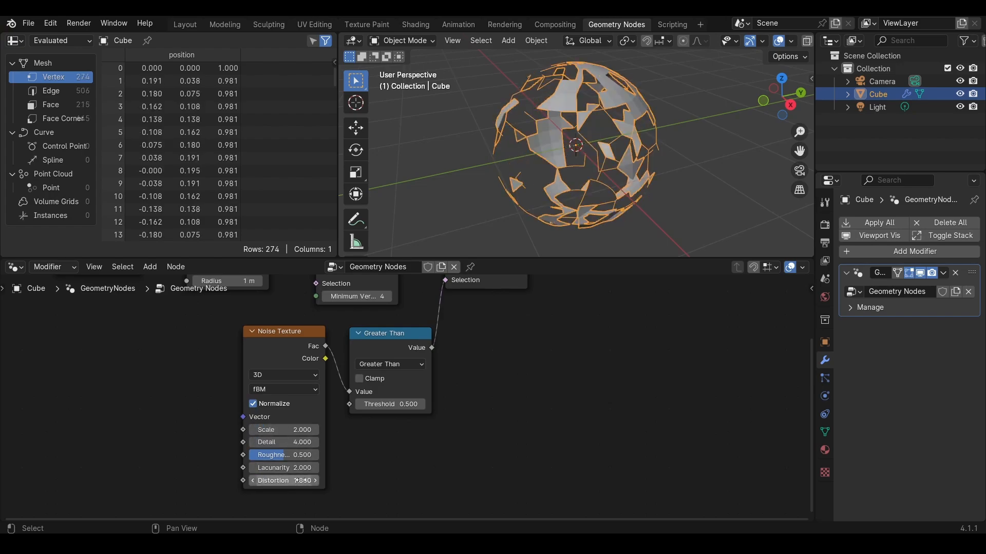
- Set the Greater Than node's threshold to 0.520
double_click(410, 404)
text(.520)
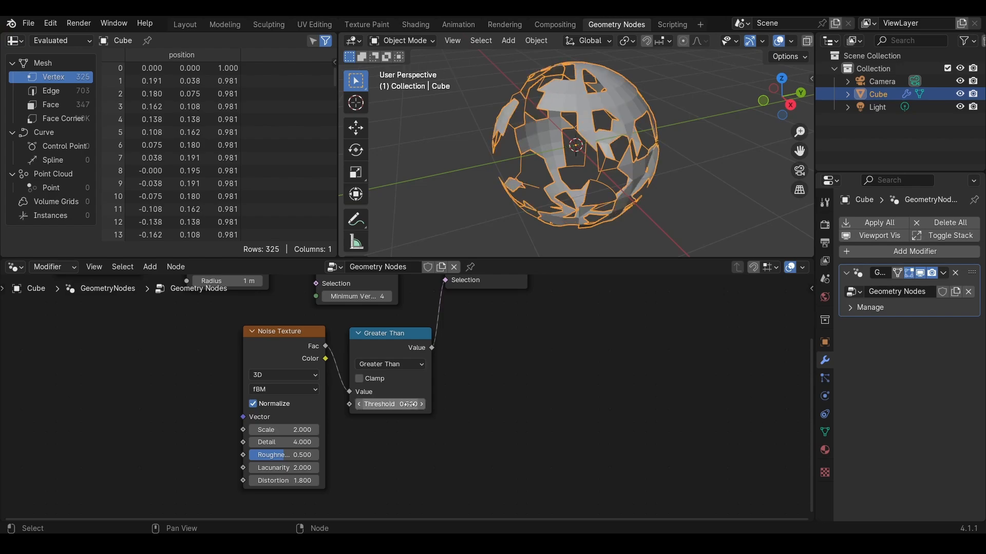
key(Return)
- Add a Subdivision Surface modifier to the cube object
middle_drag(559, 203, 598, 247)
click(893, 251)
mouse_move(863, 247)
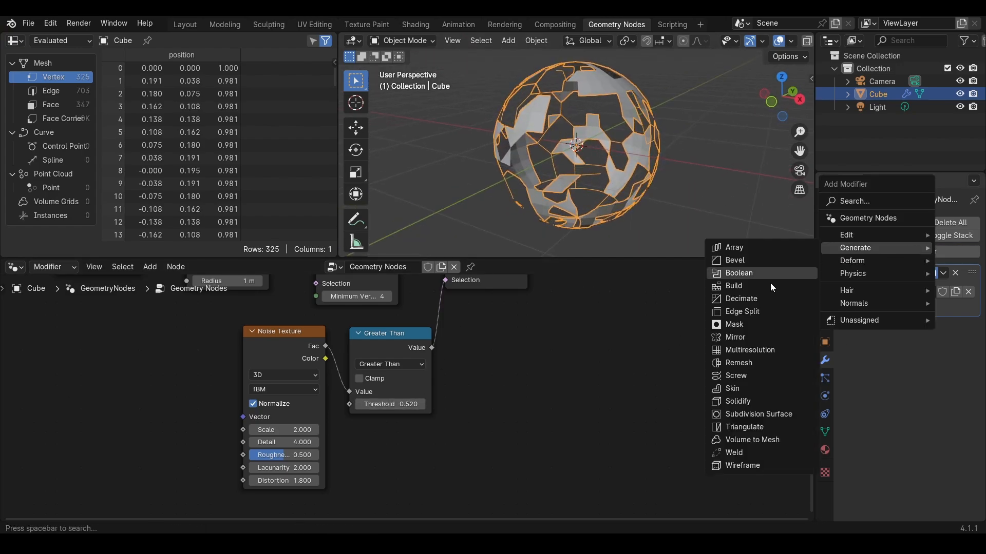
click(744, 414)
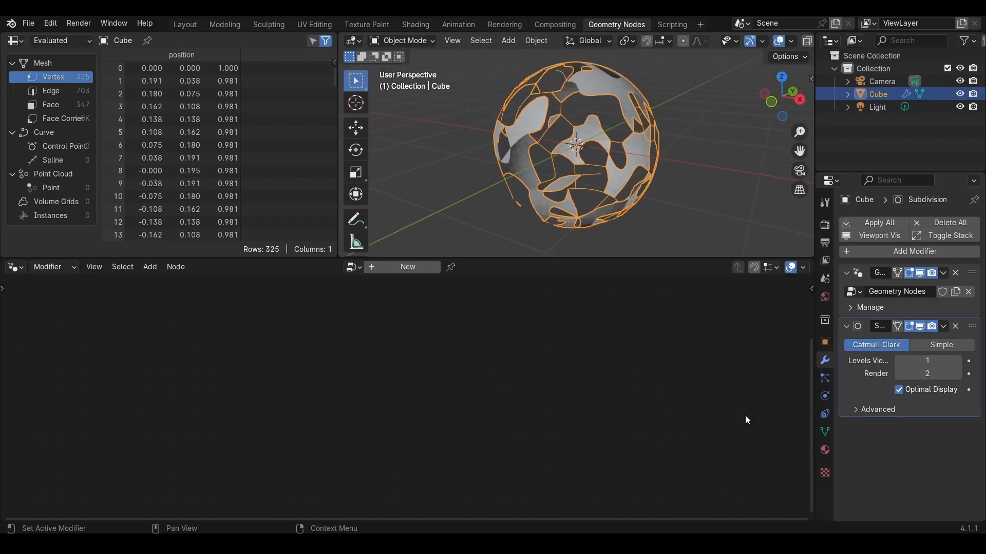
- Collapse the two existing modifiers and add a Displace modifier with a new texture
click(845, 327)
click(846, 273)
click(864, 251)
mouse_move(824, 262)
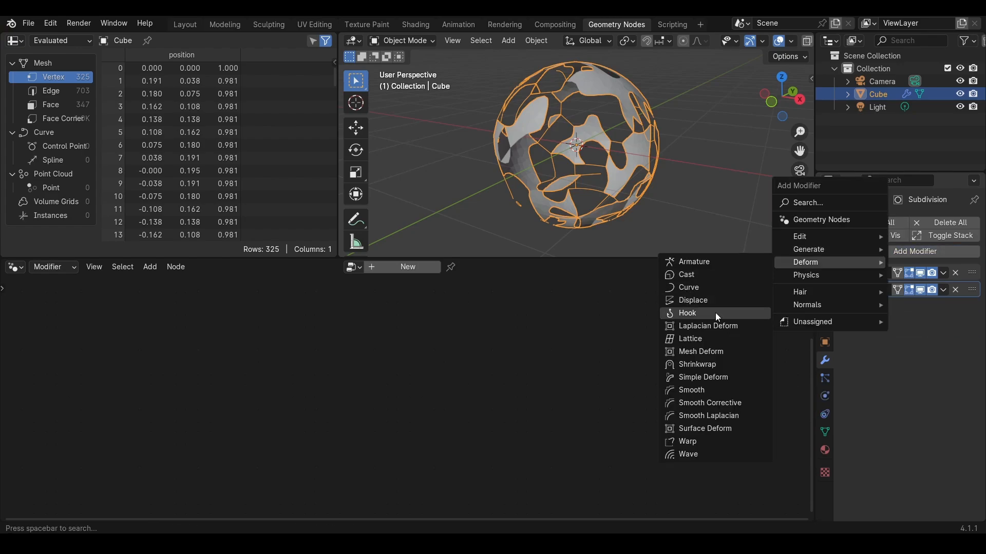
click(715, 300)
click(904, 325)
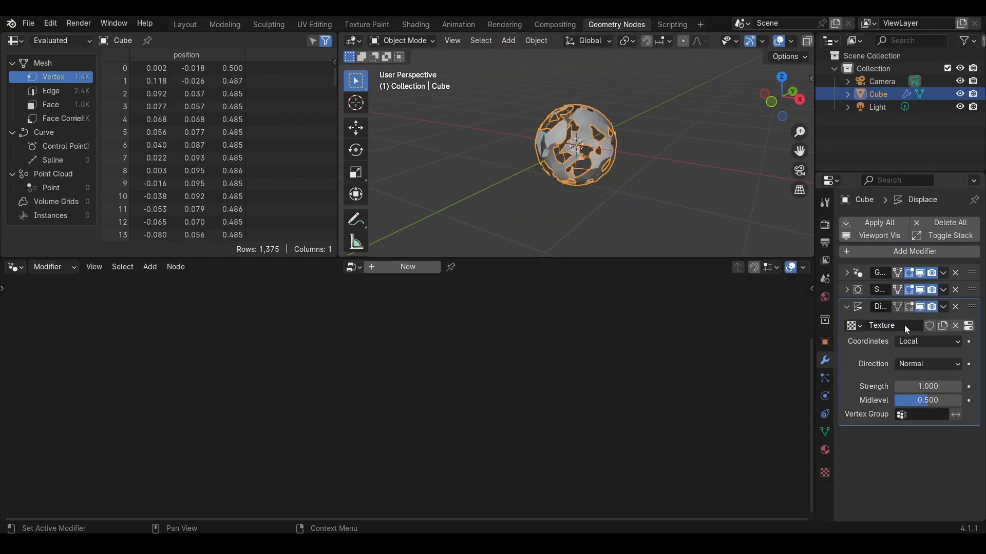
- Change the displacement texture to Clouds with the Original Perlin noise basis
click(968, 327)
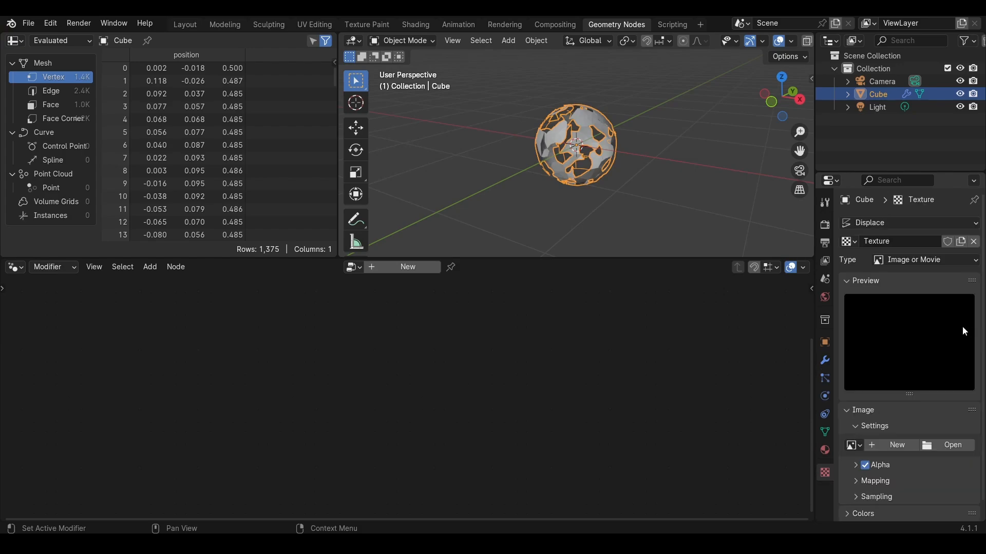
click(910, 260)
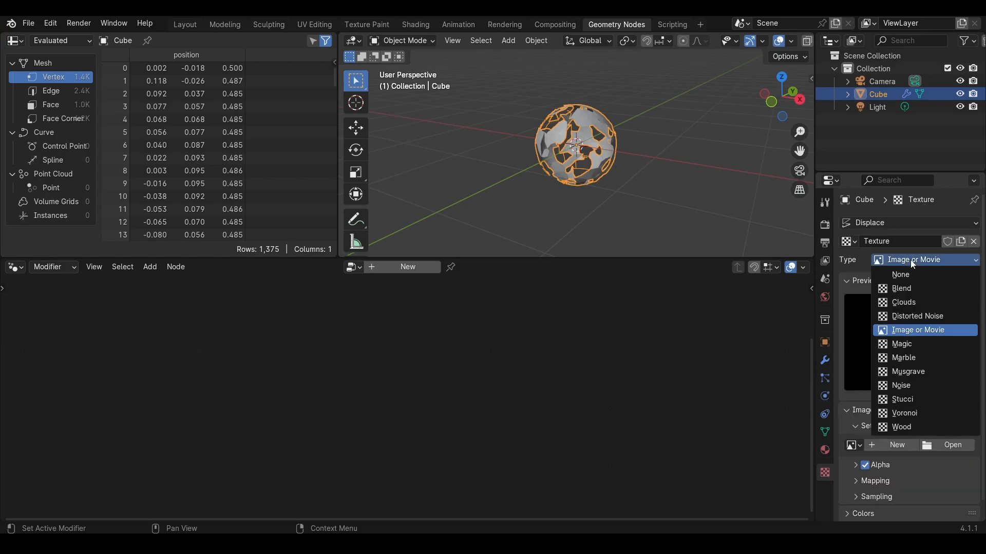
click(913, 300)
click(927, 430)
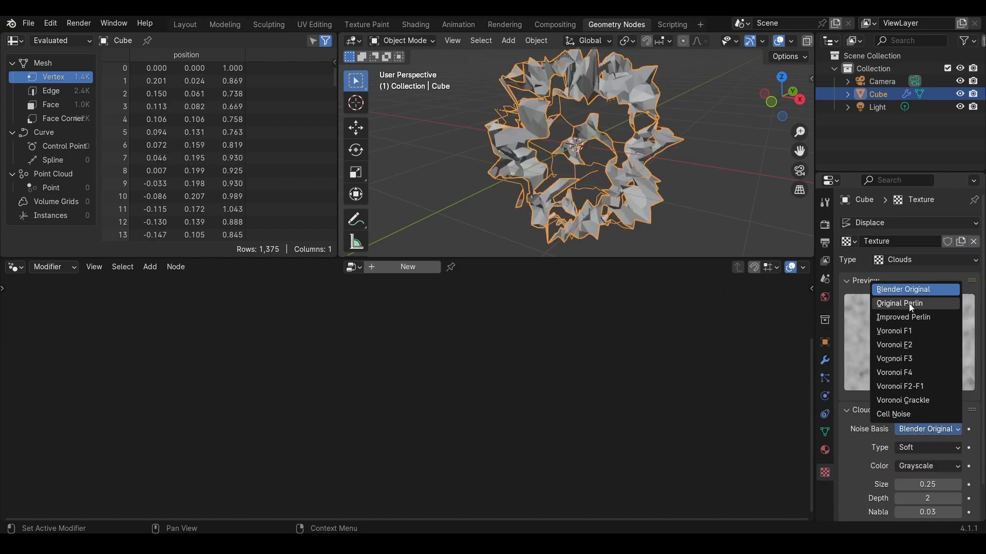
click(944, 303)
- Set the Clouds texture's size to 0.41
scroll(865, 427, down, 1)
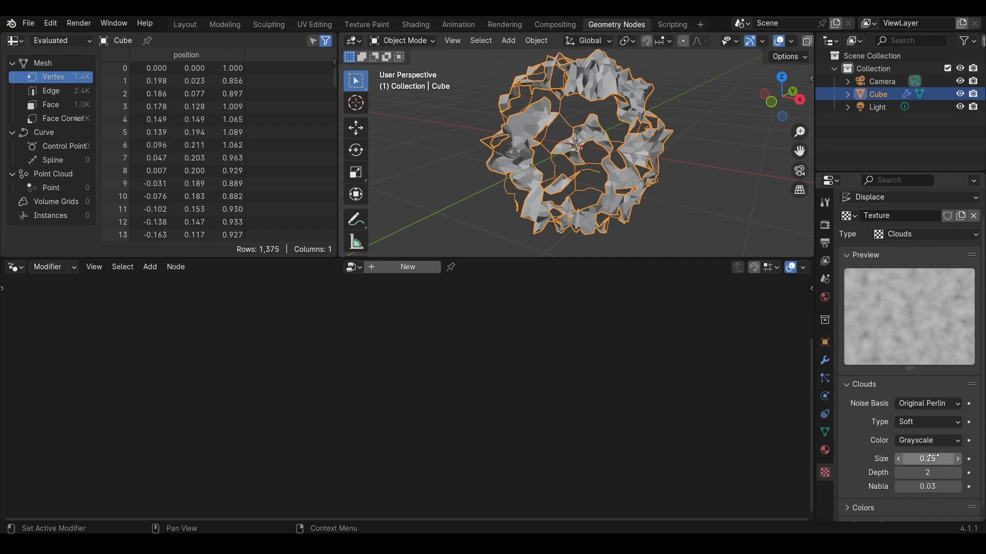
click(924, 458)
text(.41)
key(Return)
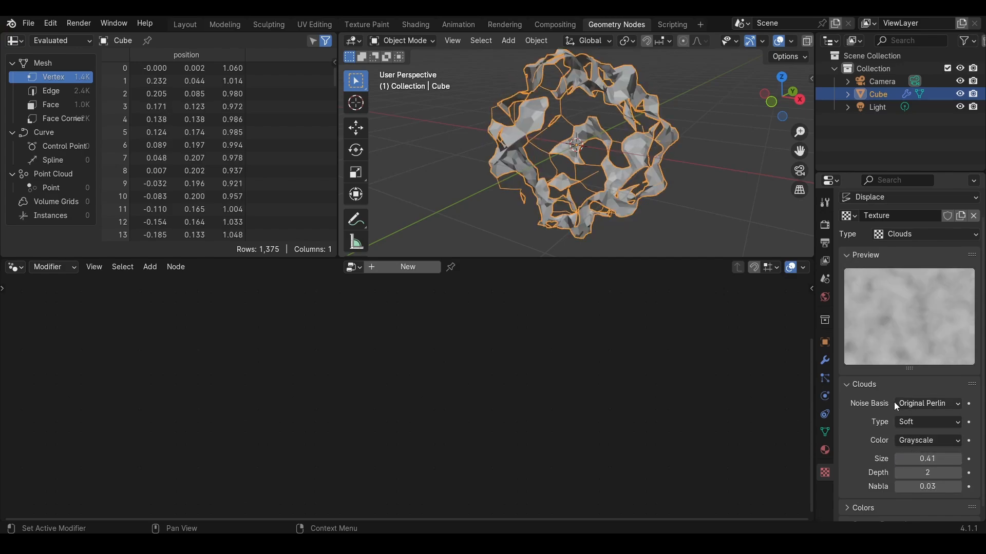
- Set the Displace modifier's strength to 0.860
click(825, 360)
click(924, 388)
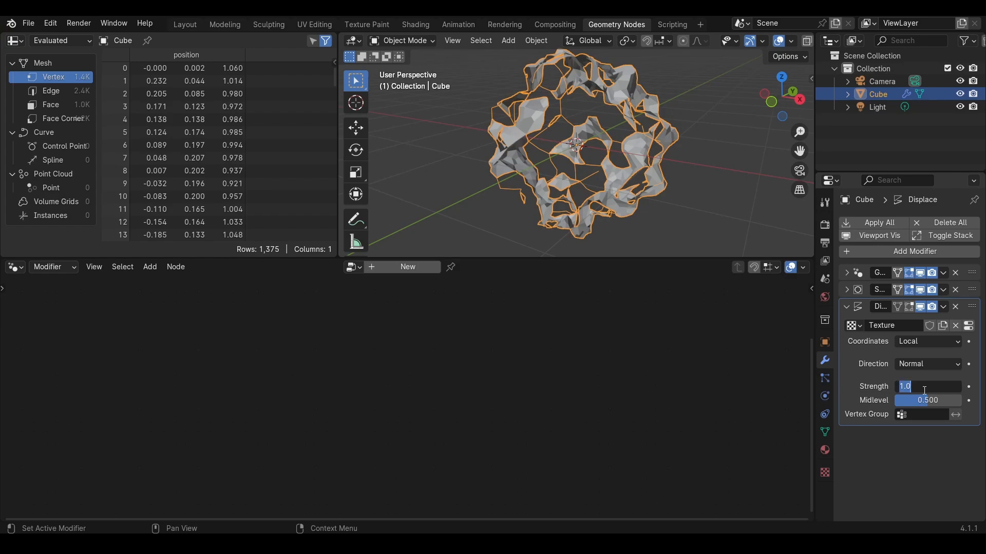
text(.)
key(Return)
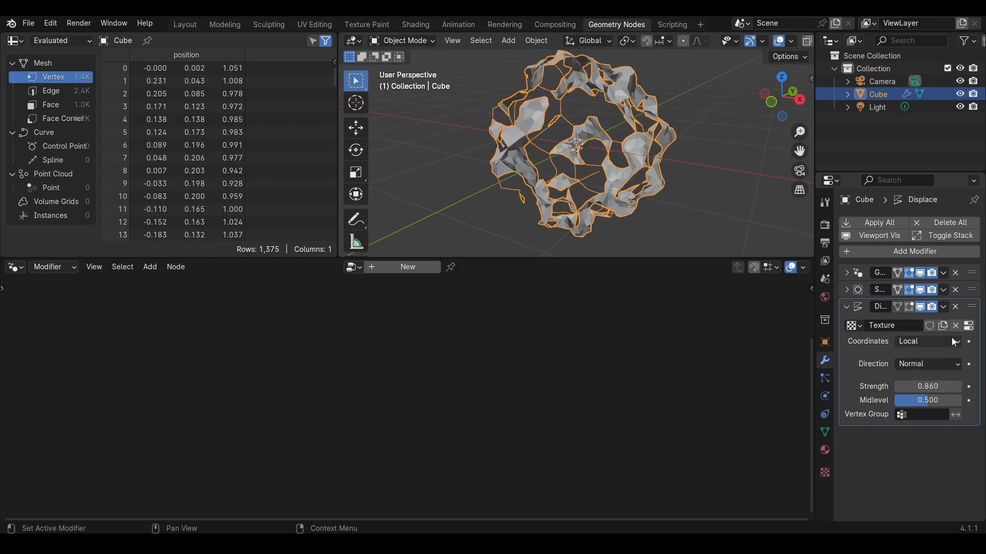
- Duplicate the Displace modifier, collapse the original, and give the duplicate its own single-user copy of the texture
click(944, 307)
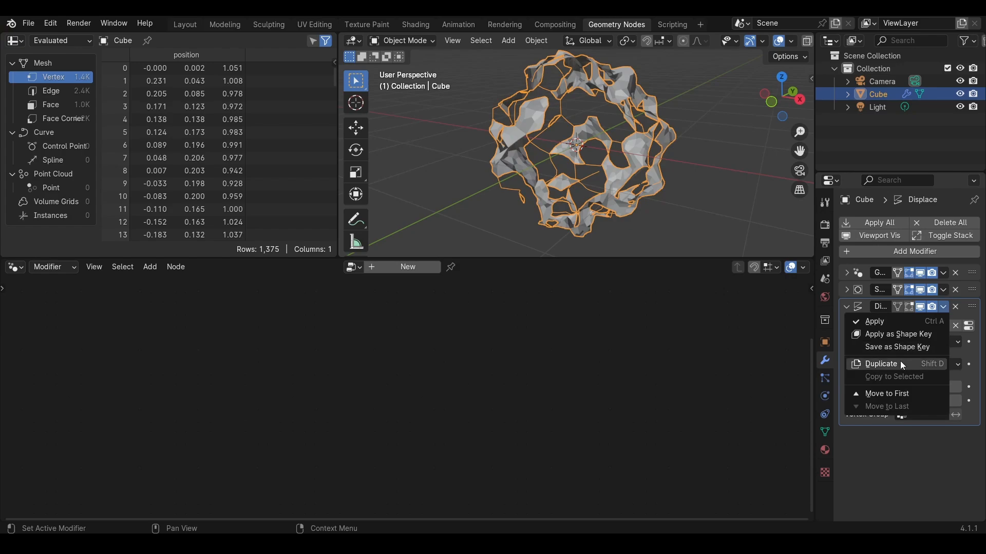
click(900, 362)
click(847, 306)
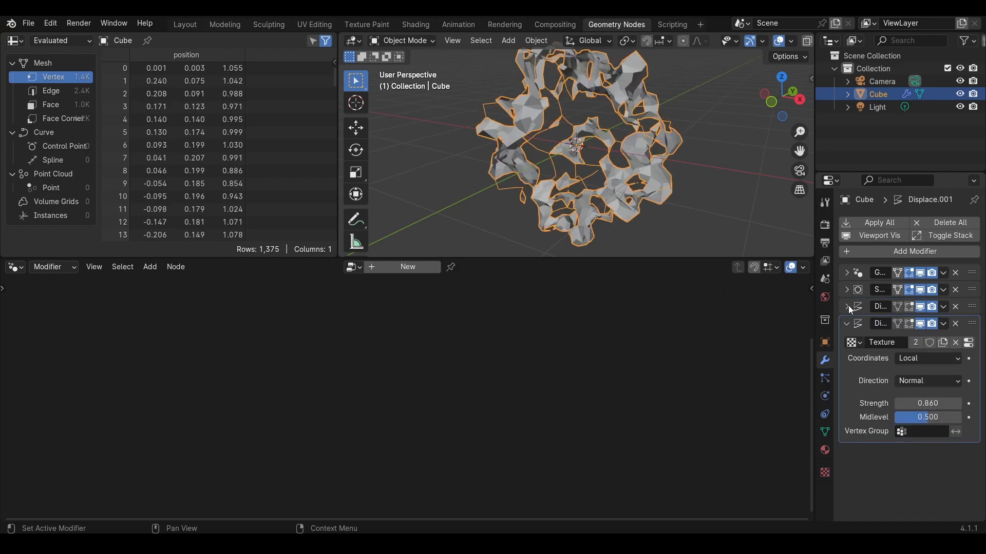
click(919, 342)
- Change the duplicated Displace modifier's texture to Magic with depth 3 and turbulence 4.20, and collapse the modifier
click(968, 343)
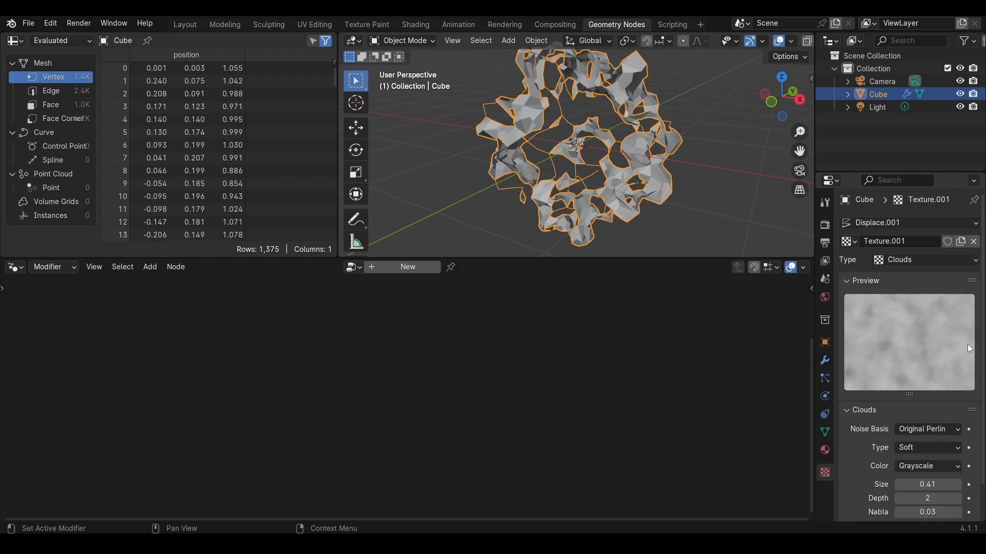
click(908, 261)
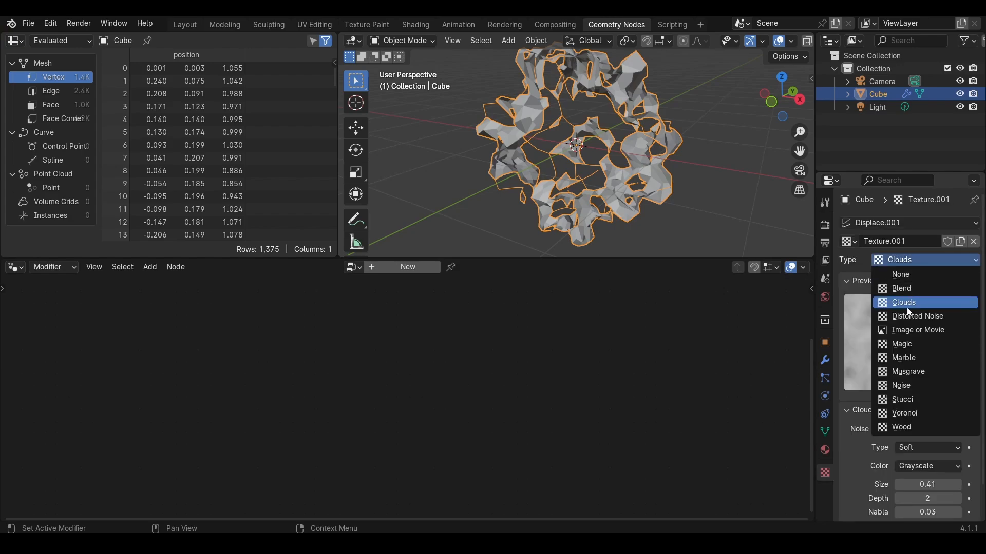
click(904, 342)
click(922, 430)
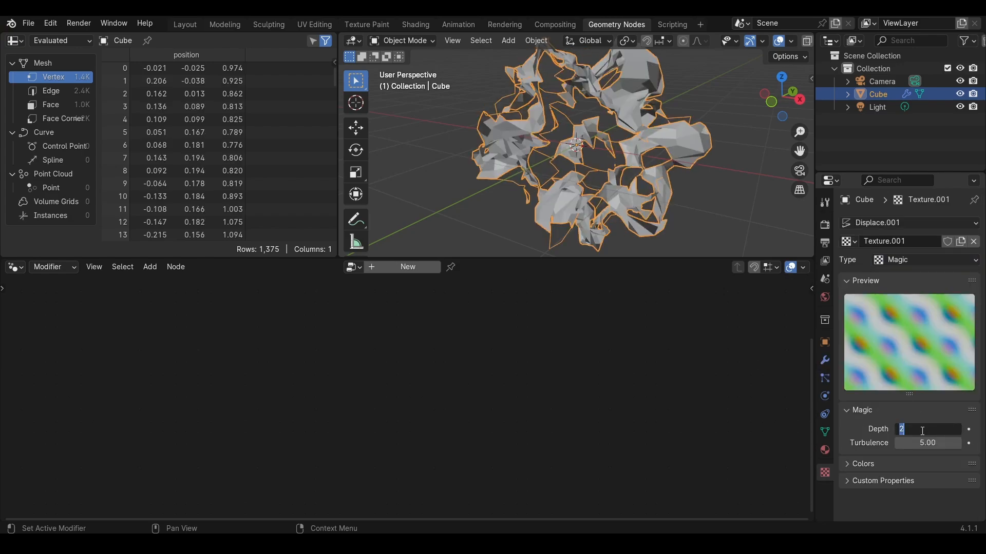
text(3)
key(Return)
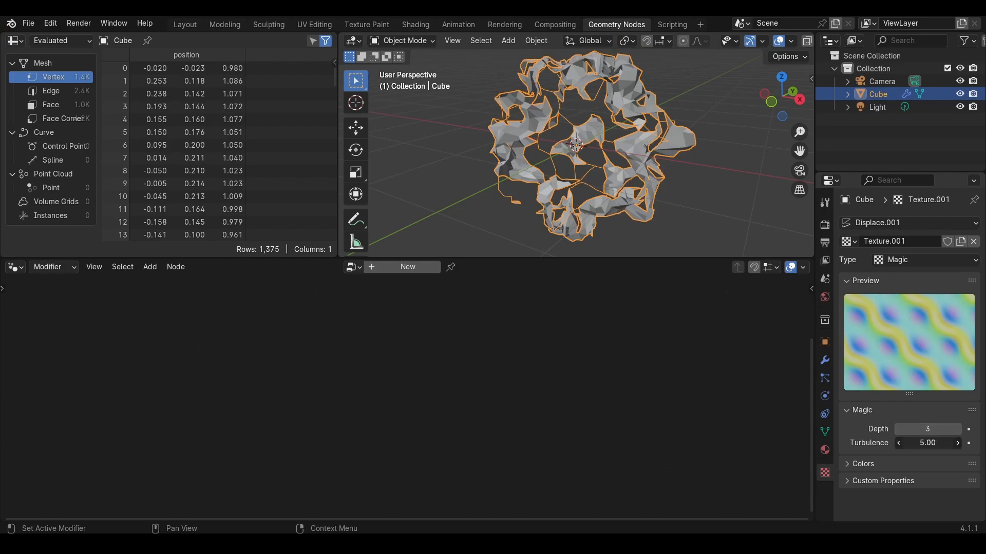
click(927, 442)
text(4.2)
key(Return)
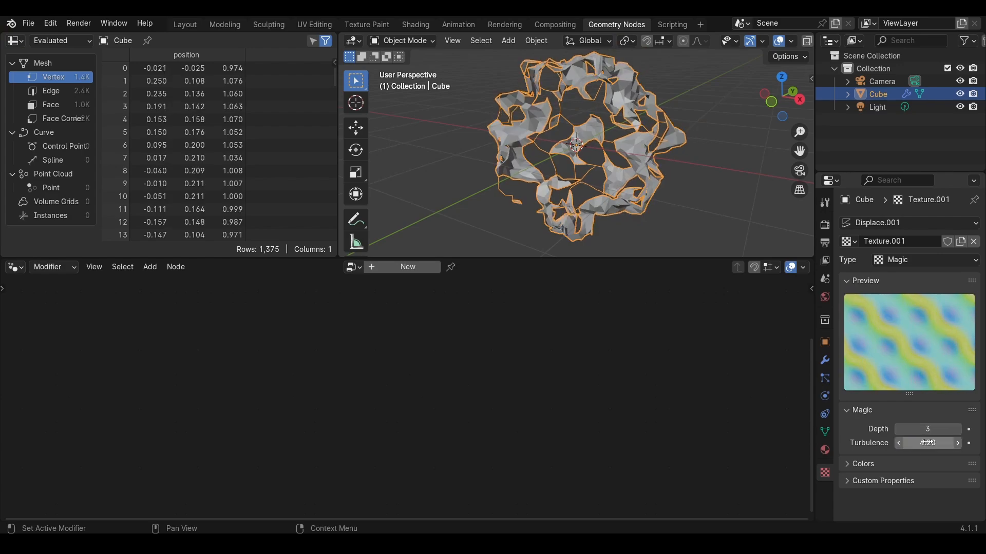
click(824, 360)
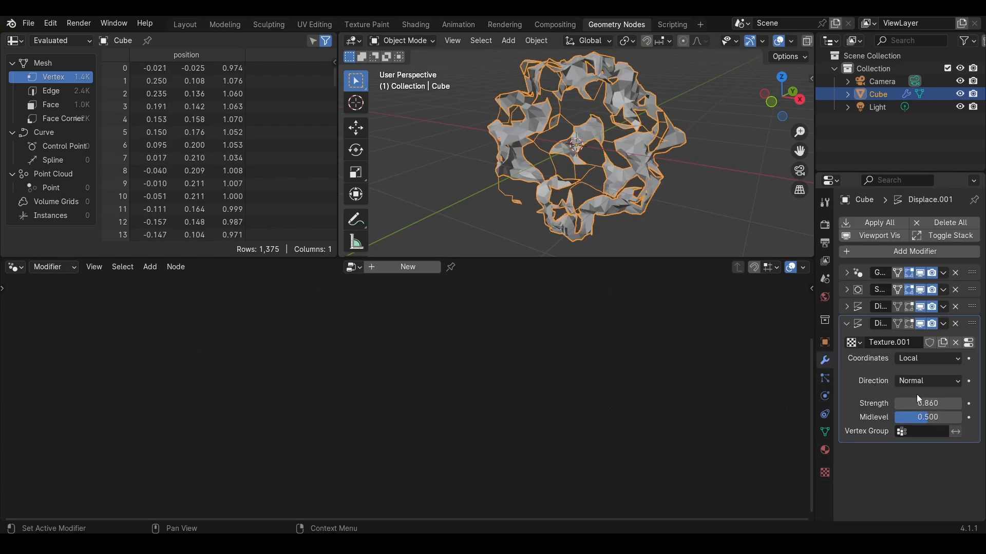
click(848, 325)
- Add a Solidify modifier with a thickness of -0.99 m and collapse it
click(901, 250)
mouse_move(861, 239)
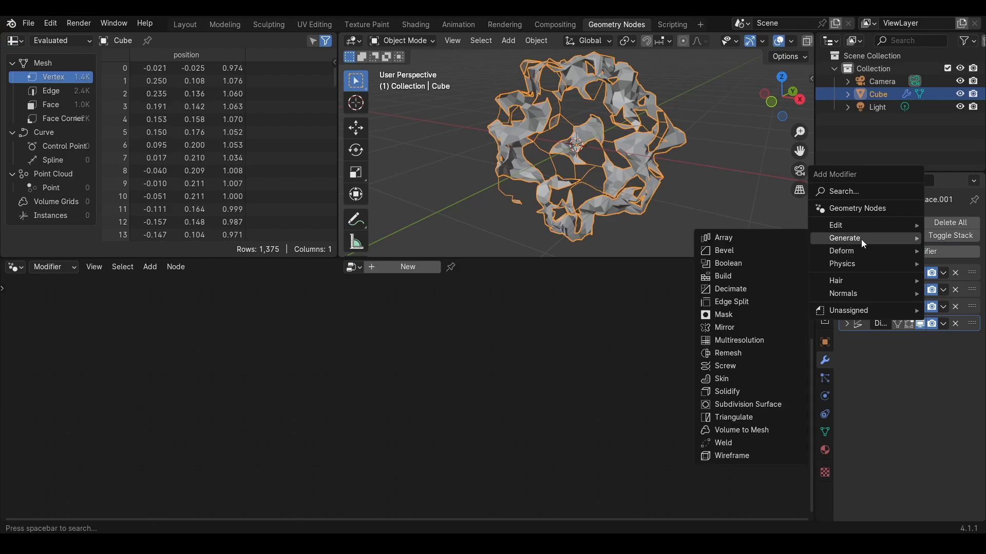
click(734, 391)
click(938, 377)
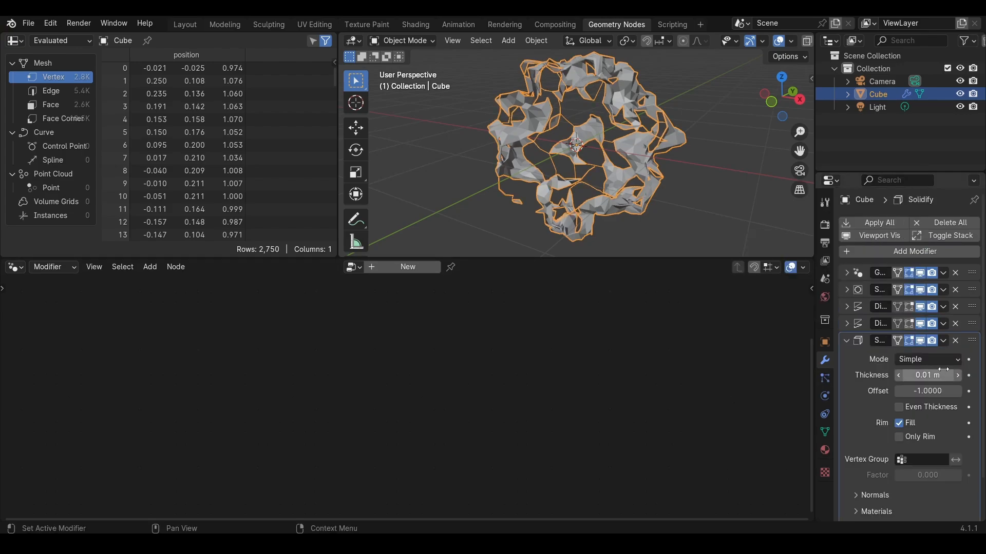
text(-)
key(Return)
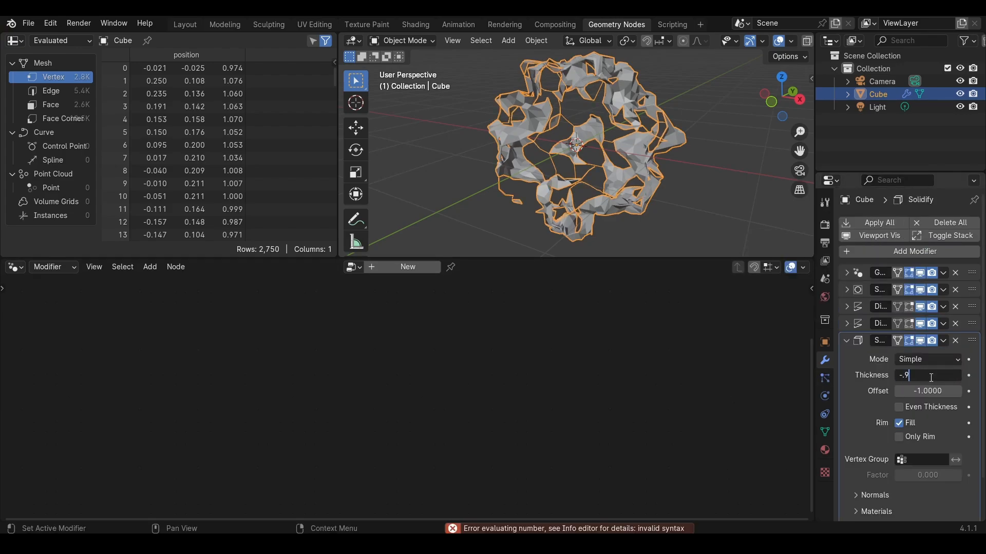
text(.99)
key(Return)
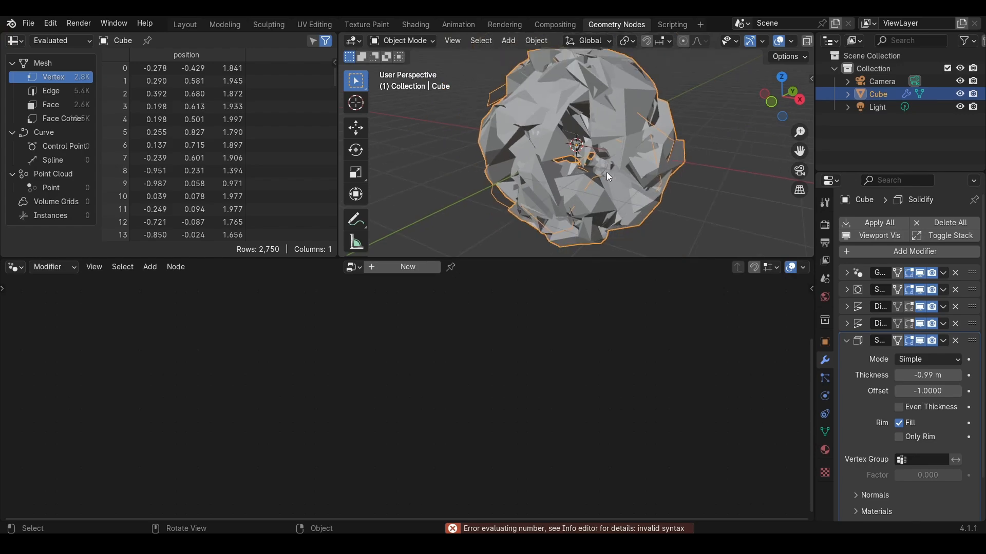
middle_drag(605, 172, 640, 166)
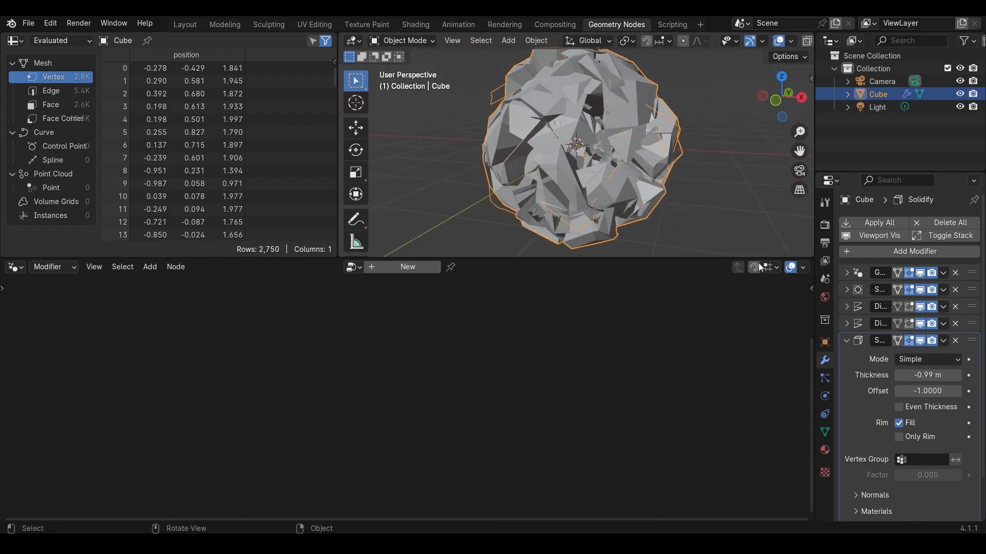
click(846, 340)
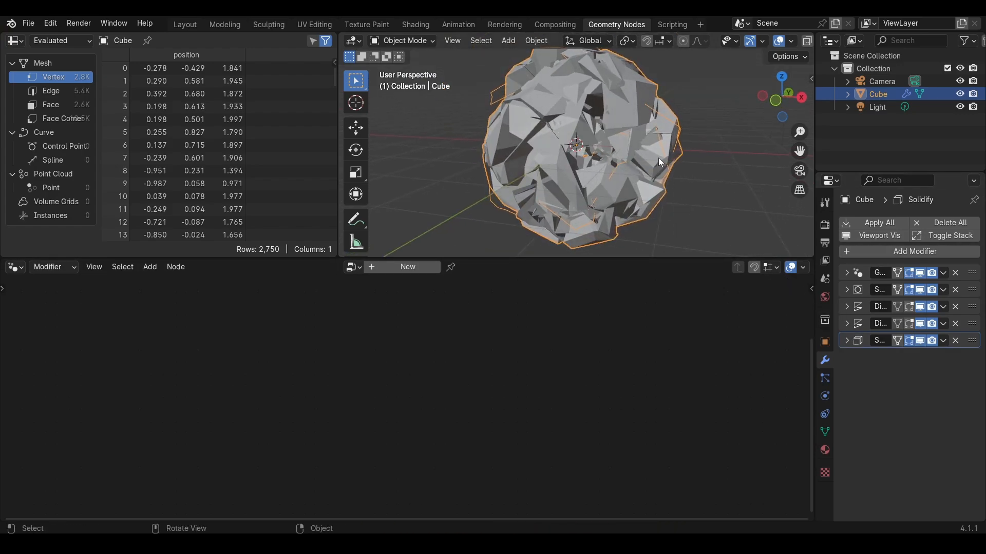
- Add a Remesh modifier in Voxel mode and turn on its smooth shading
click(904, 252)
mouse_move(847, 253)
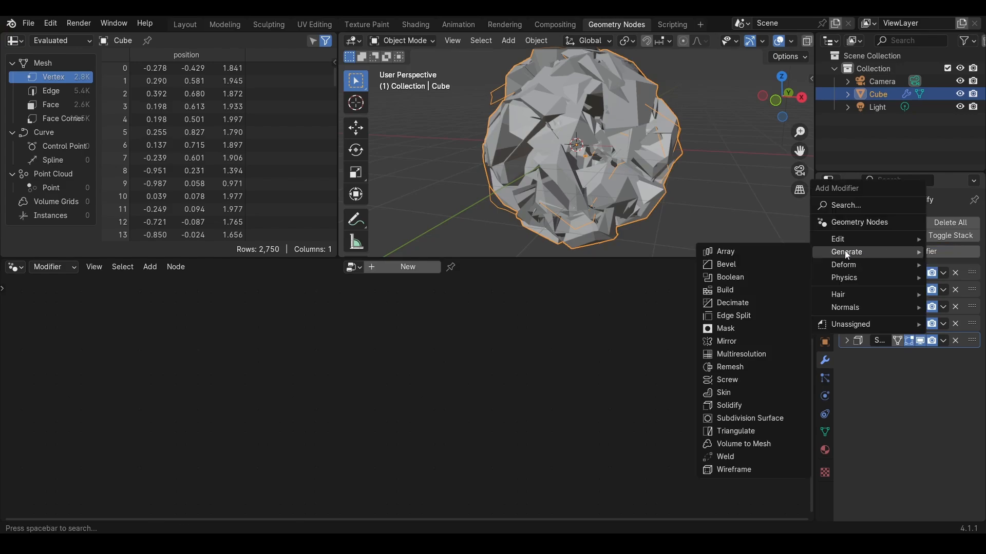
click(729, 367)
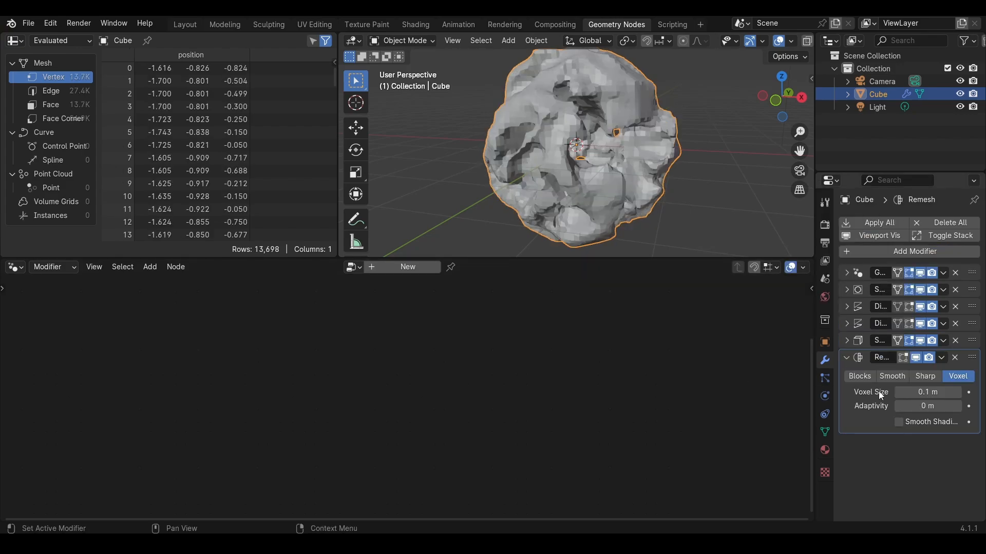
click(899, 422)
middle_drag(563, 178, 586, 170)
scroll(617, 167, down, 2)
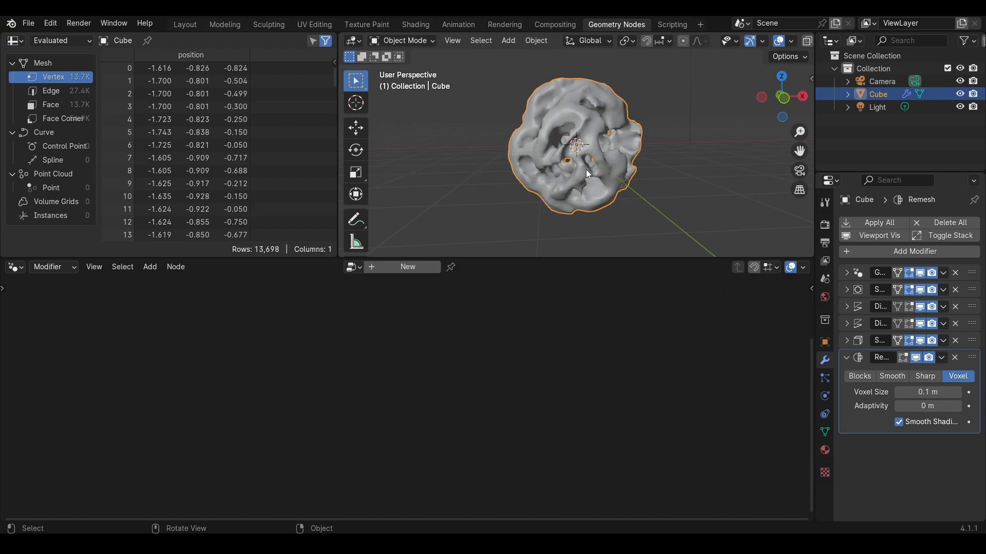
- Add a UV sphere inside the broken-up object, scale it to about 1.13, and deselect it
key(shift+a)
mouse_move(586, 170)
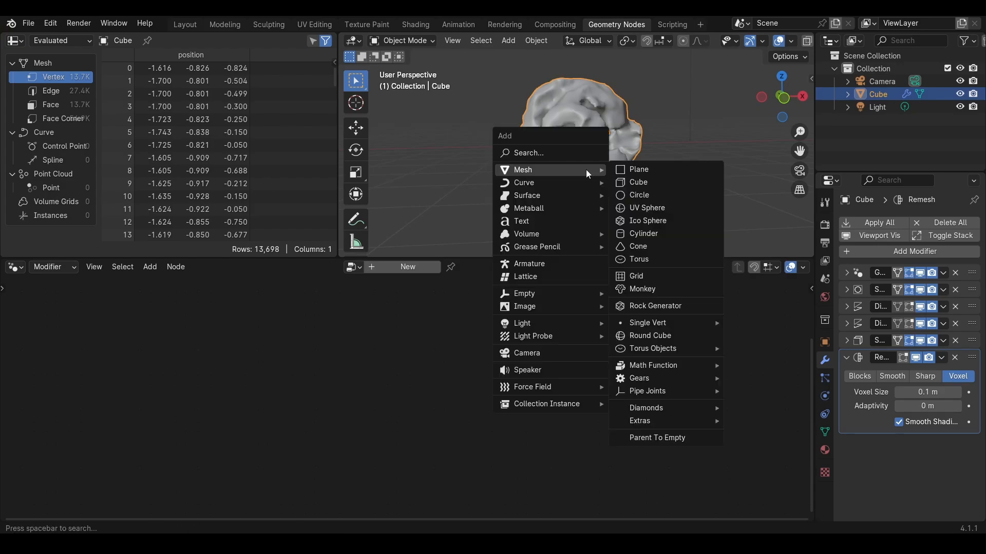
click(658, 211)
key(s)
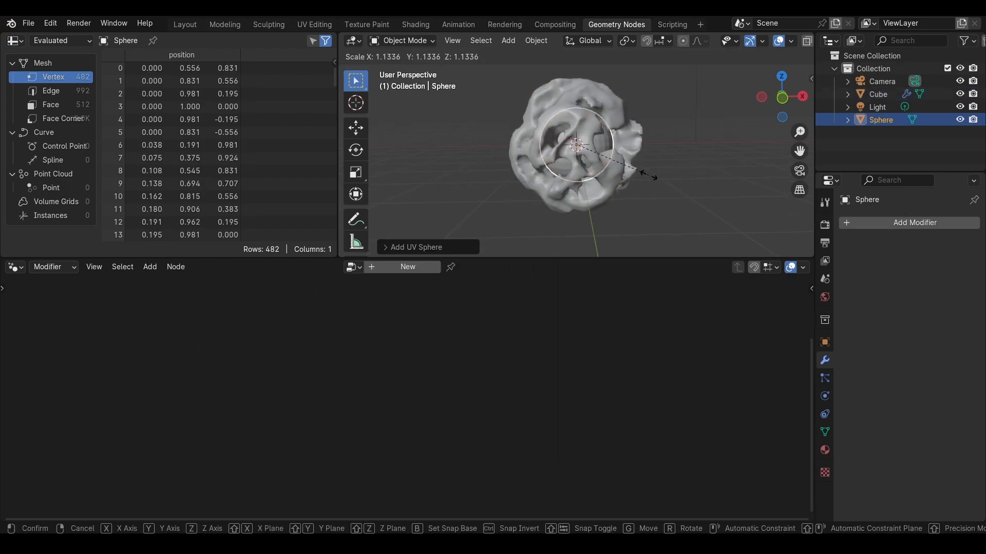
click(648, 175)
mouse_move(648, 175)
middle_down()
mouse_move(620, 174)
mouse_move(654, 175)
middle_up()
scroll(654, 175, down, 2)
click(654, 175)
- Add a plane at the origin and scale it up well beyond the broken-up object
key(shift+a)
mouse_move(655, 176)
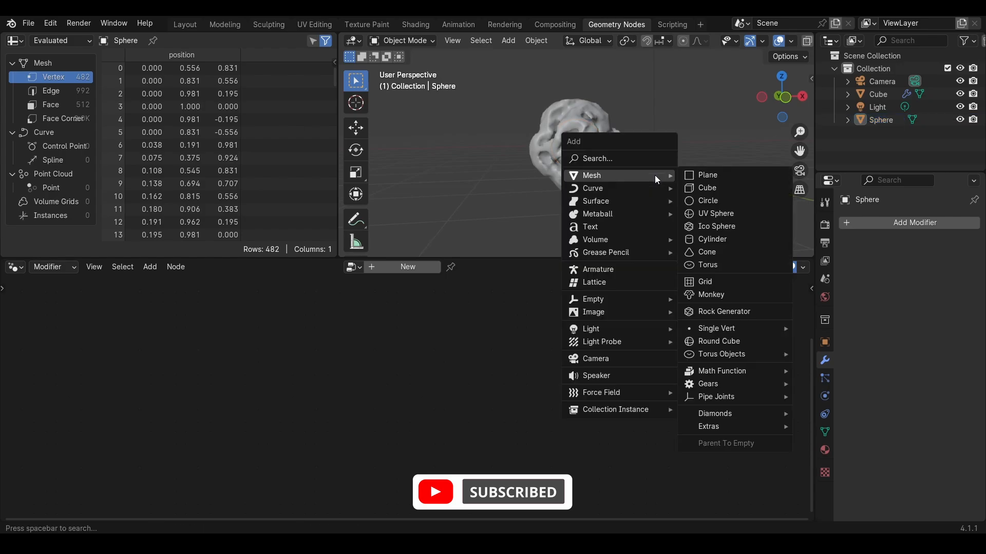
click(696, 175)
key(s)
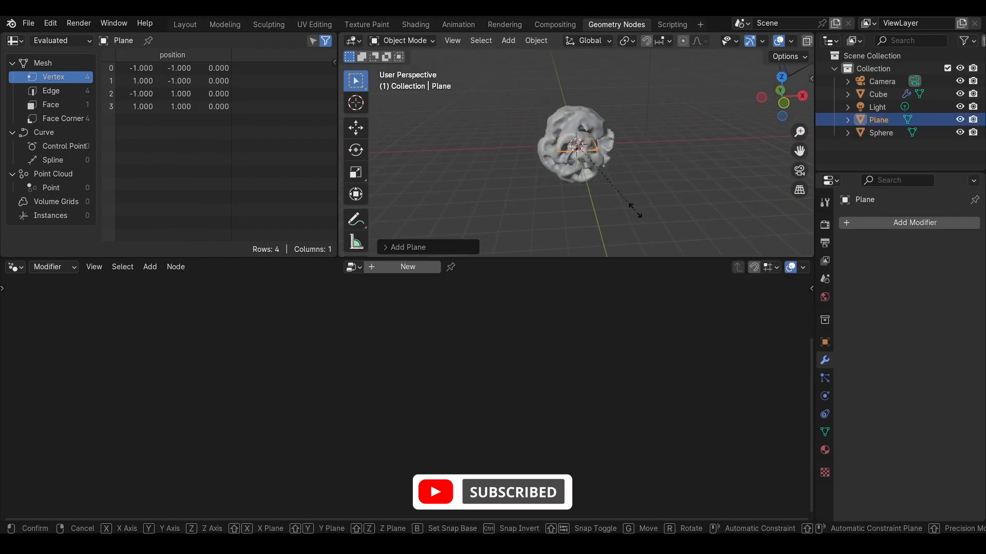
click(572, 232)
- Rotate the plane 90 degrees about the global X axis so it stands upright
key(r)
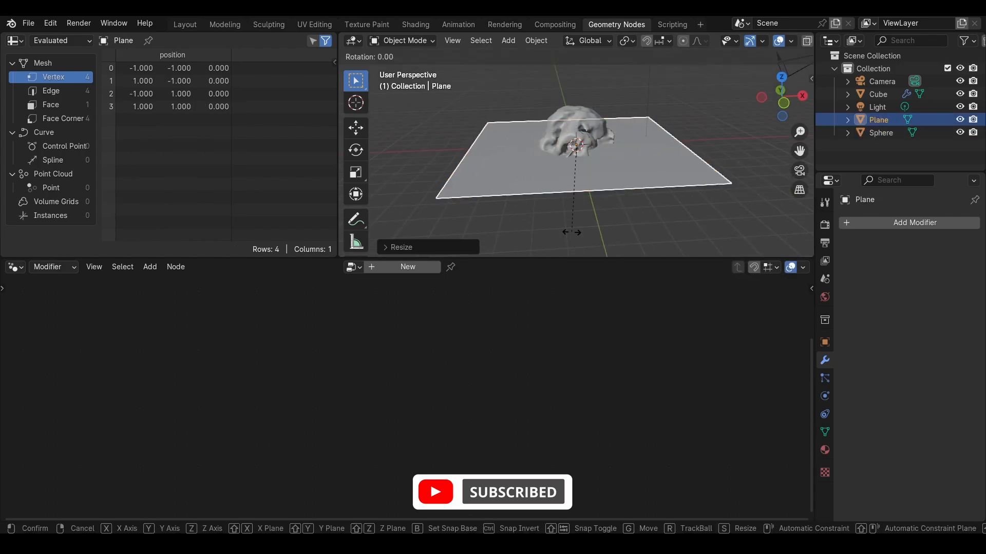
key(x)
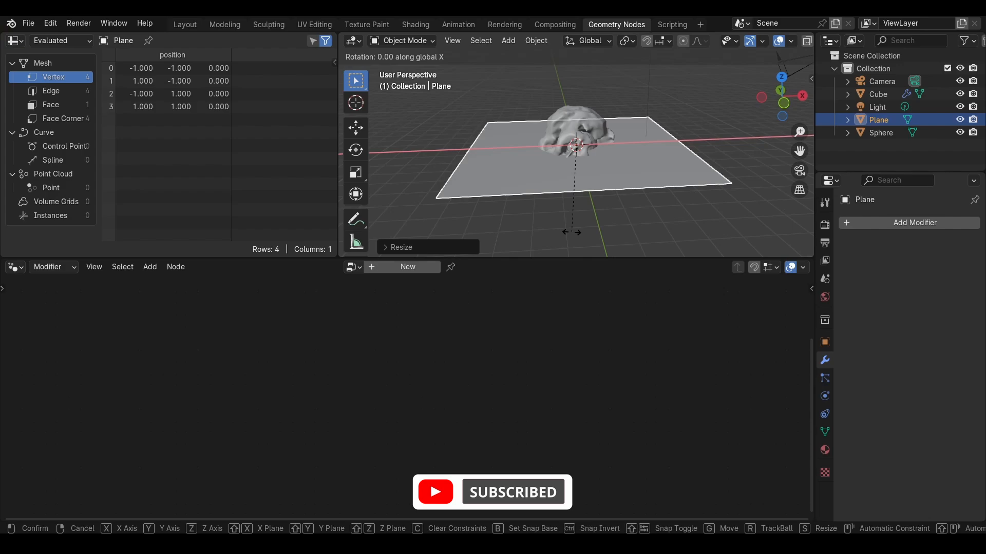
text(90)
key(Return)
scroll(638, 201, down, 2)
- Move the upright plane along Y behind the broken-up object and scale it up further as a backdrop
middle_drag(639, 202, 562, 195)
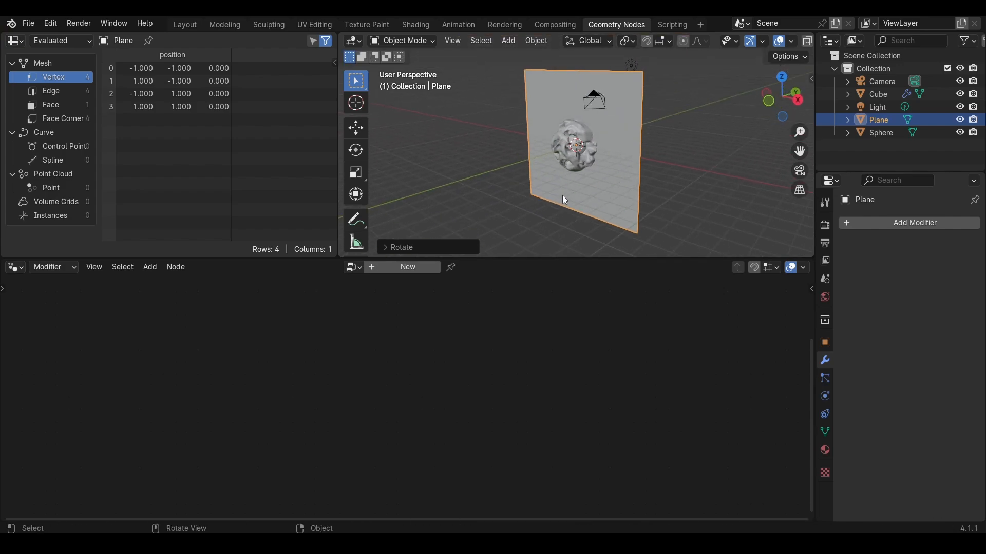
key(g)
key(y)
click(629, 173)
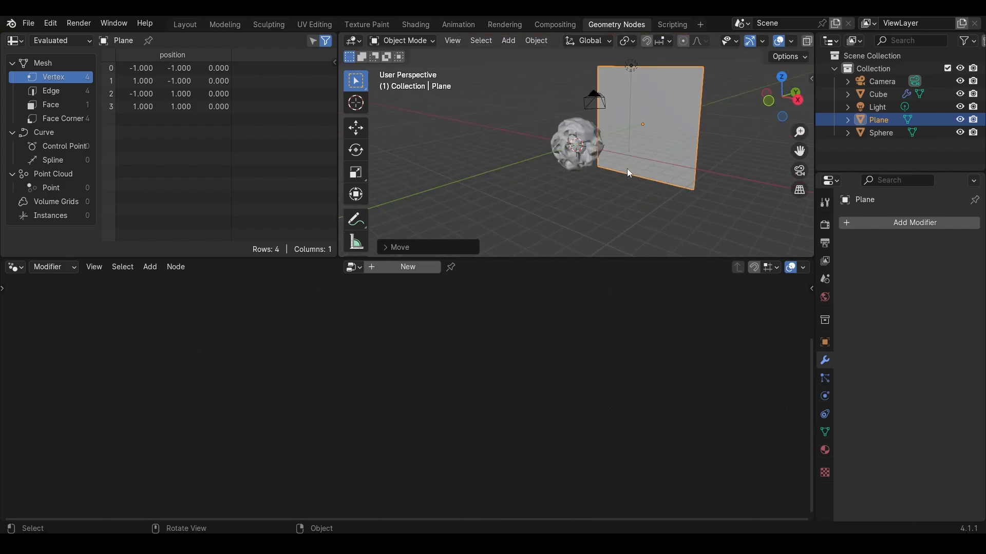
middle_drag(634, 168, 672, 156)
key(s)
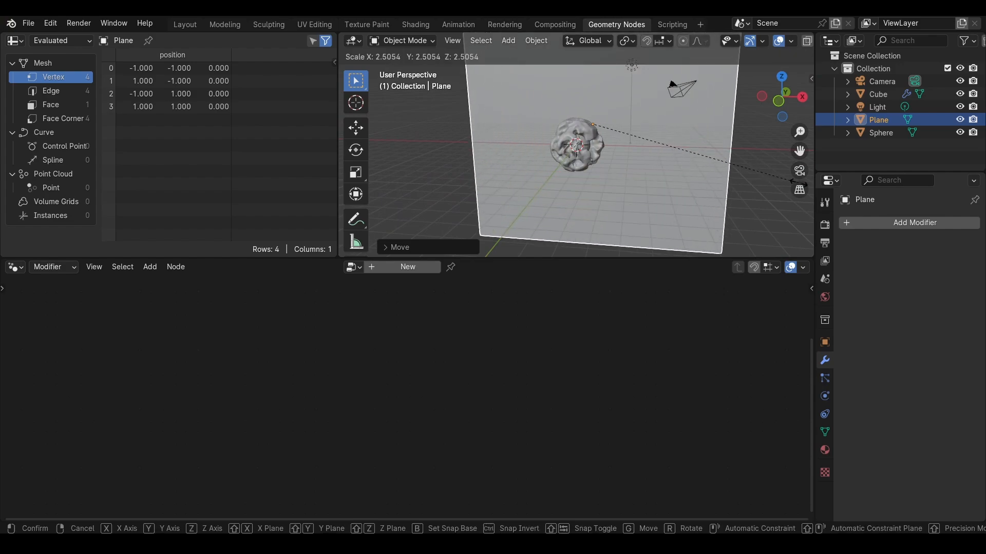
click(340, 182)
middle_drag(534, 159, 551, 143)
scroll(551, 143, up, 2)
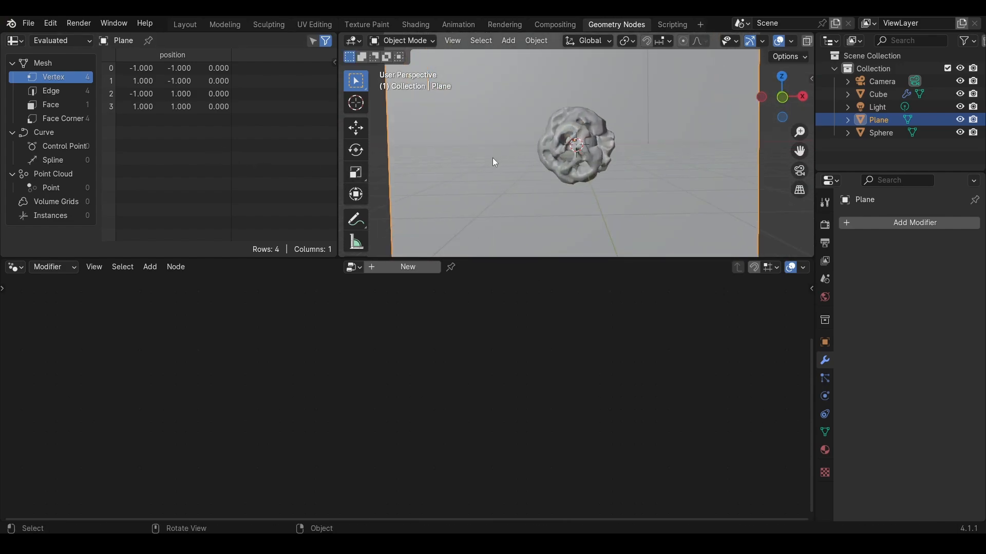
- Rename the backdrop plane to BG and the broken-up cube object to Stone
key(F2)
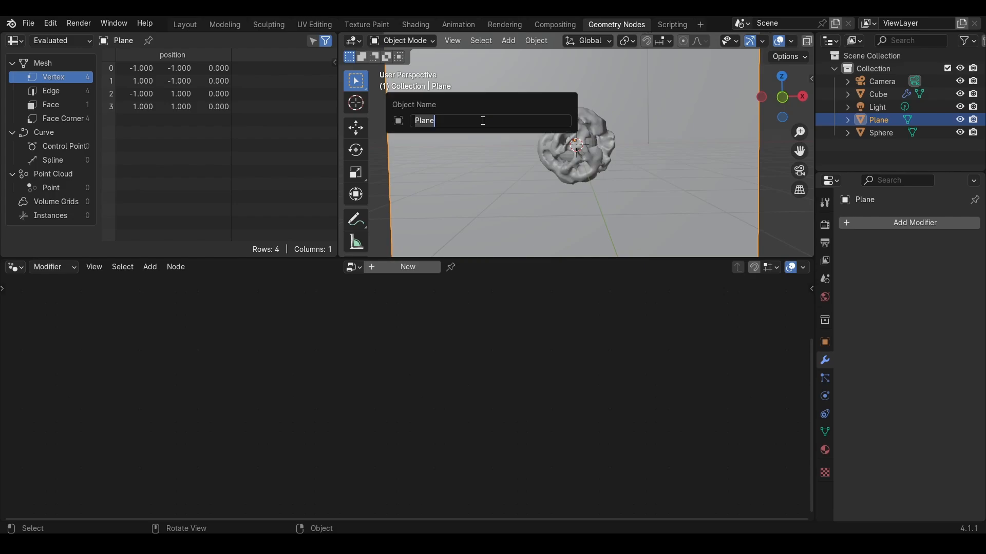
text(BG)
key(Return)
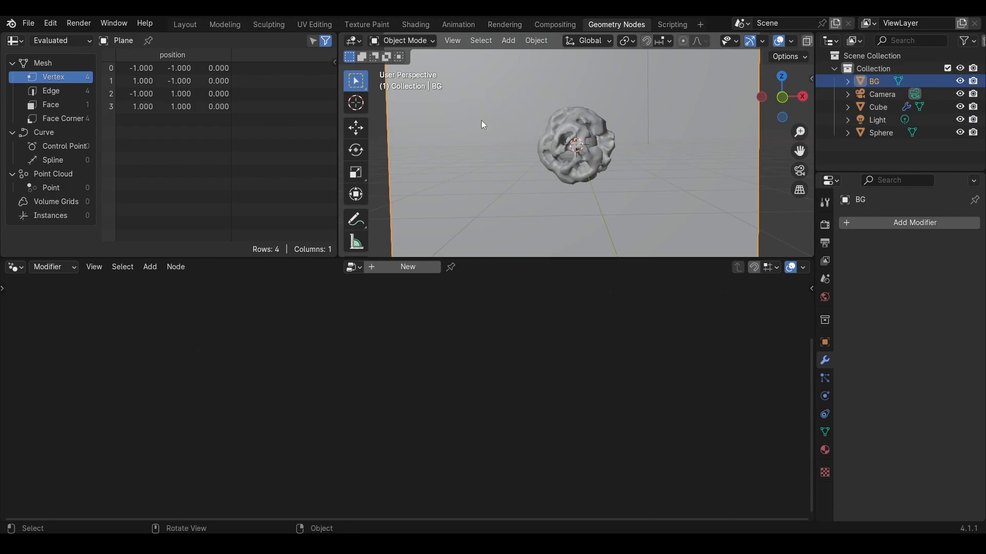
click(550, 123)
key(F2)
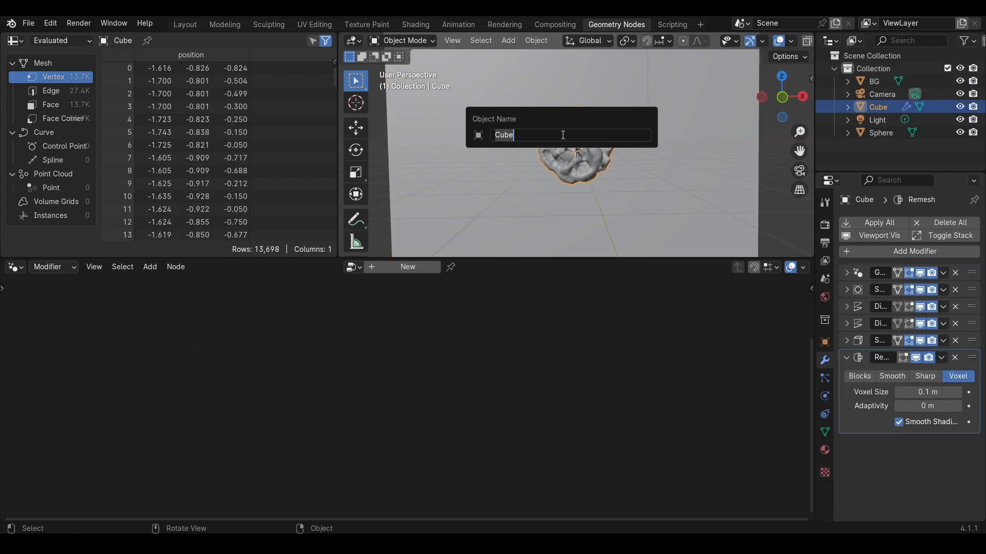
text(Stone)
key(Return)
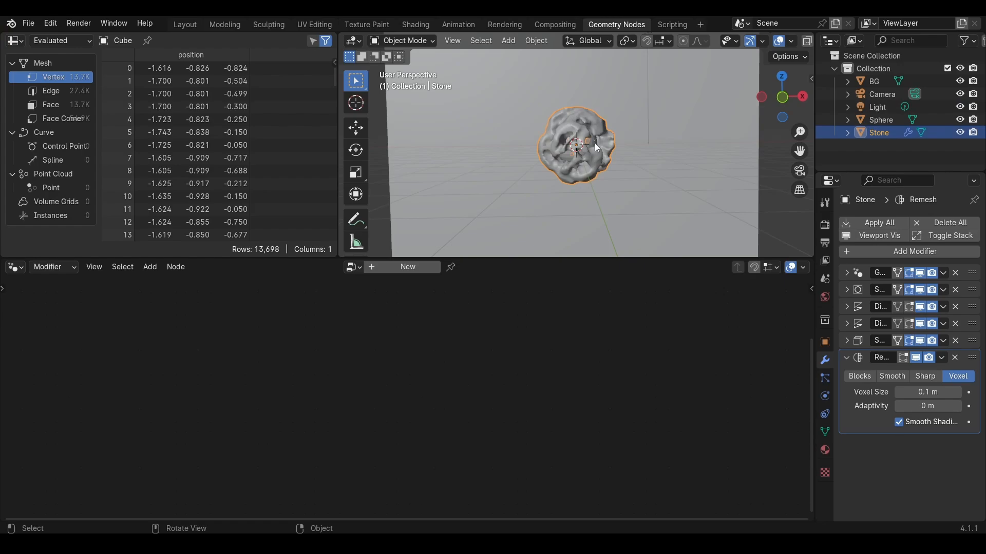
- Rename the UV sphere inside the stone to Light
click(596, 140)
key(F2)
text(Light)
key(Return)
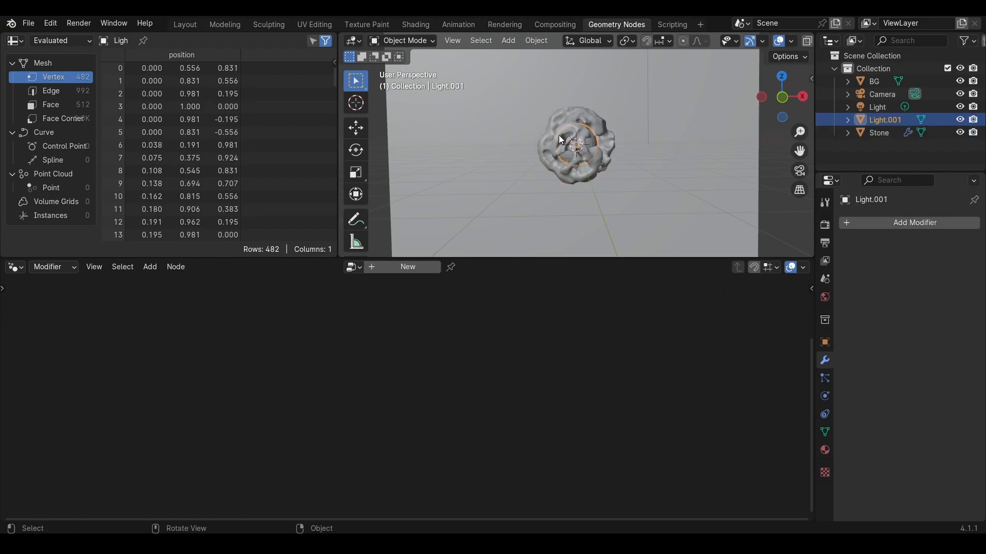
- Switch the node area to the Shader Editor and create a material named BG_mat for the BG plane
click(15, 267)
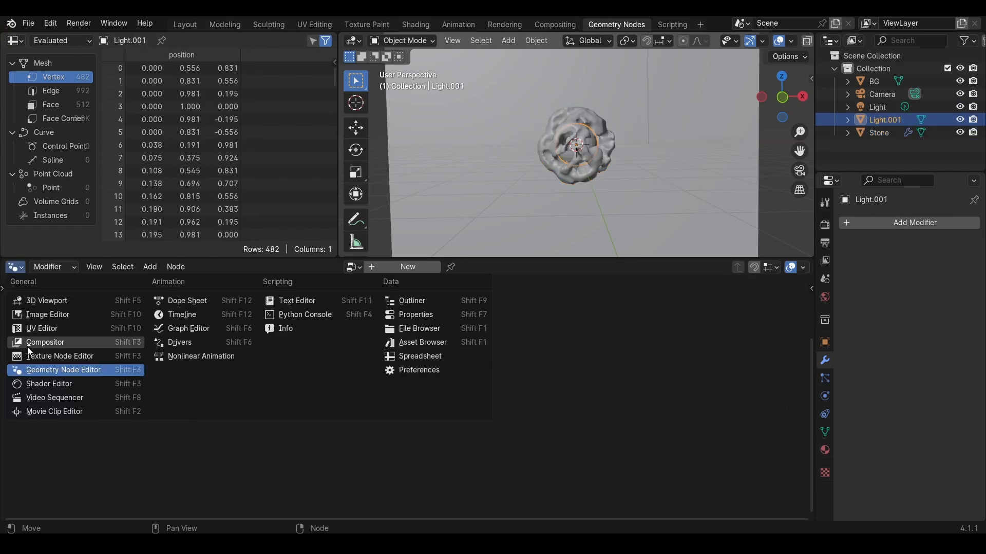
click(40, 384)
click(450, 168)
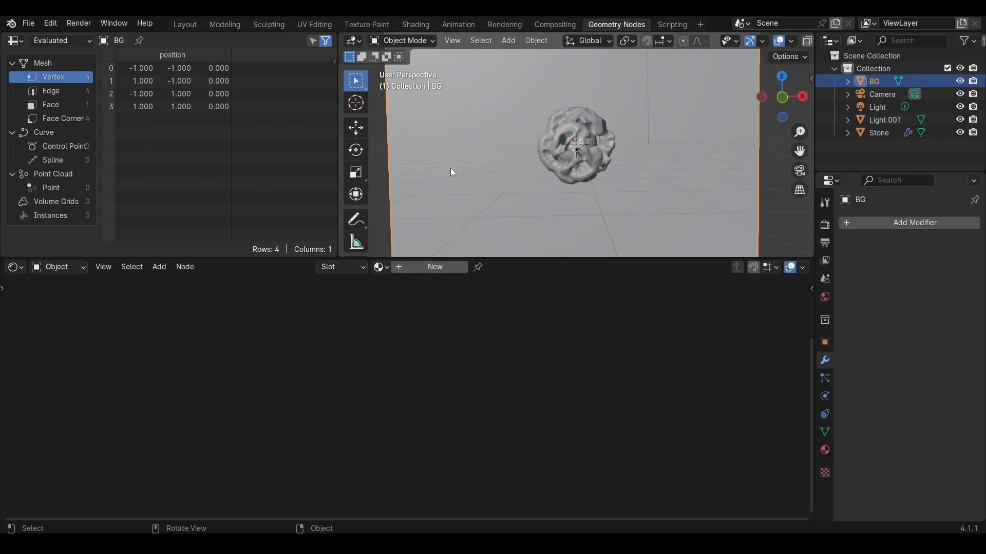
click(431, 267)
click(412, 270)
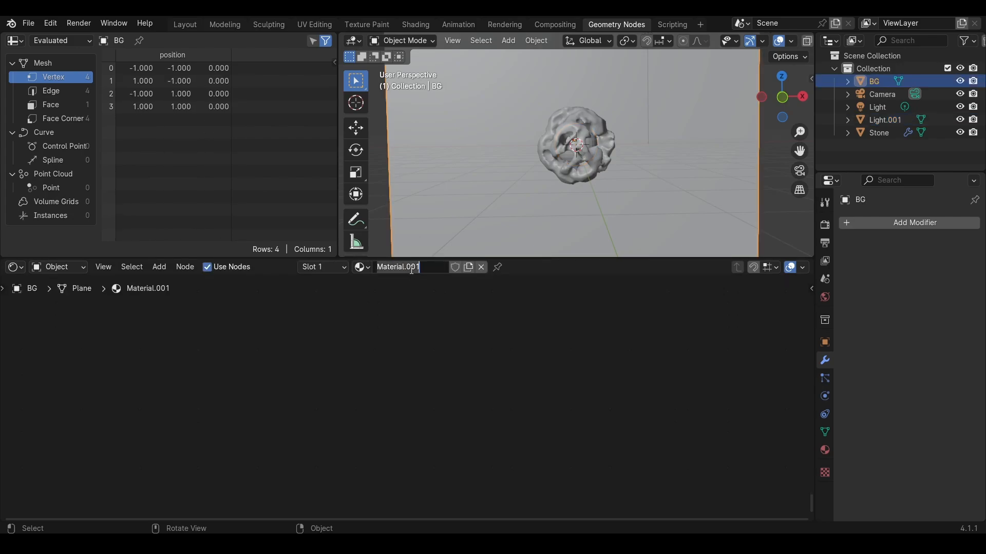
text(V)
text(BG_mat)
key(Return)
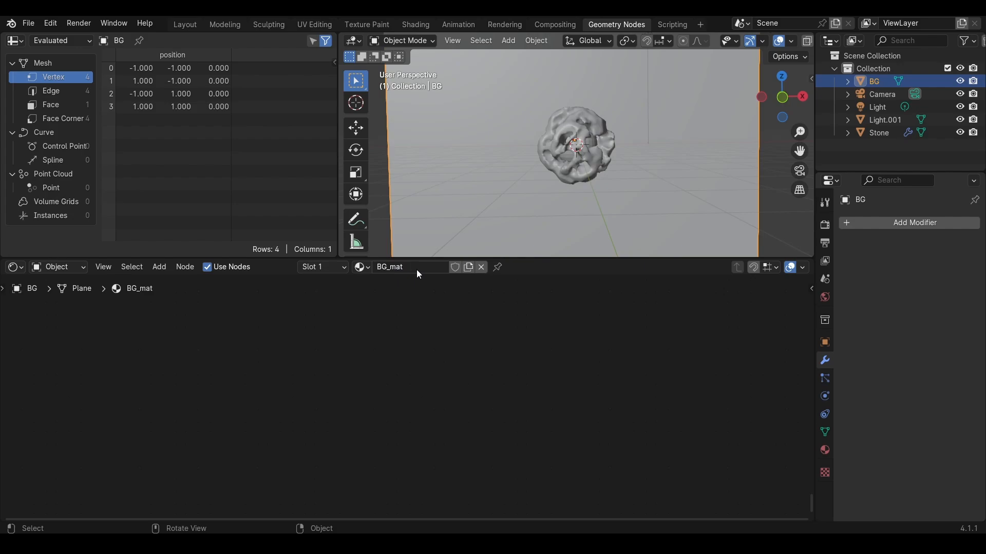
key(Home)
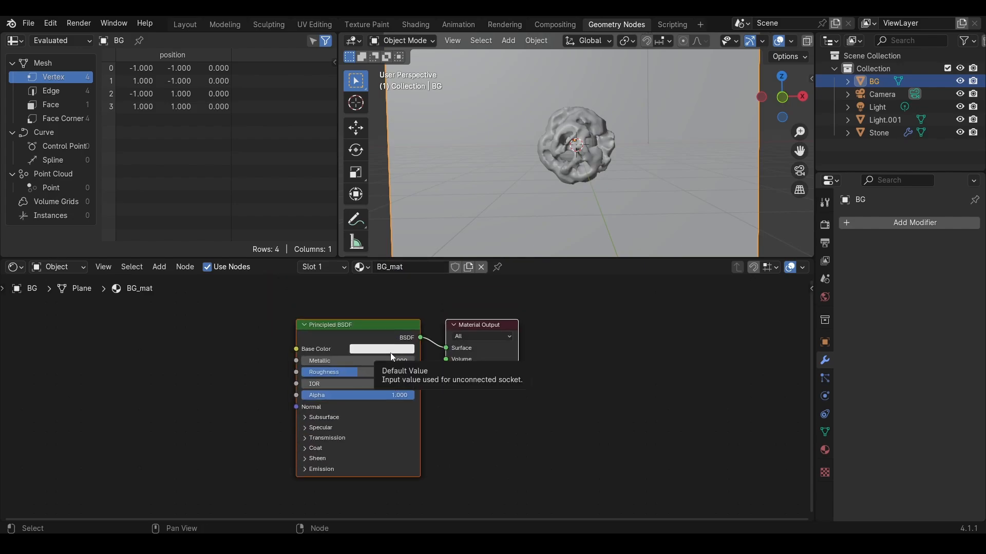
- Add Texture Coordinate, Mapping and Image Texture nodes feeding the Principled BSDF's Base Color, spaced away from the shader
scroll(390, 353, down, 1)
middle_drag(391, 353, 506, 317)
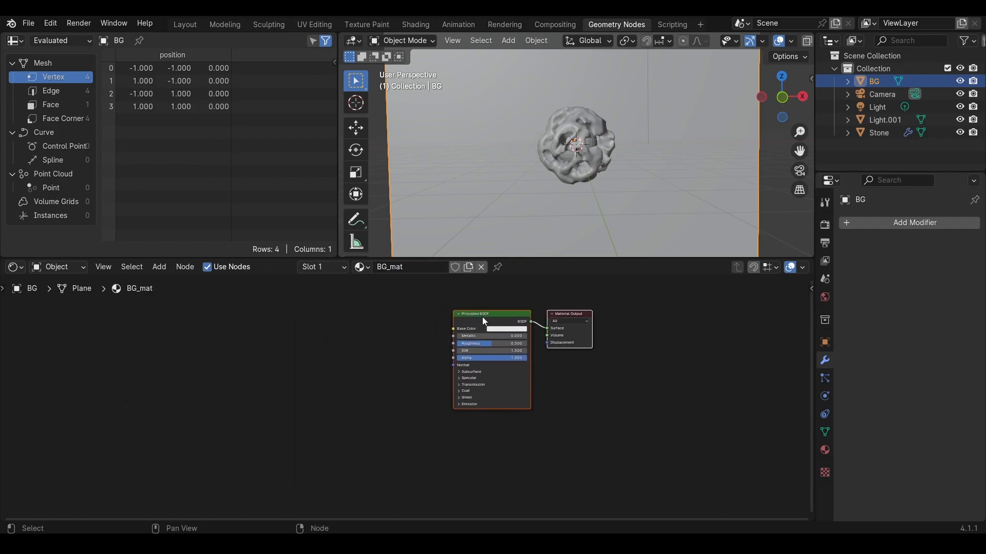
click(482, 317)
key(ctrl+t)
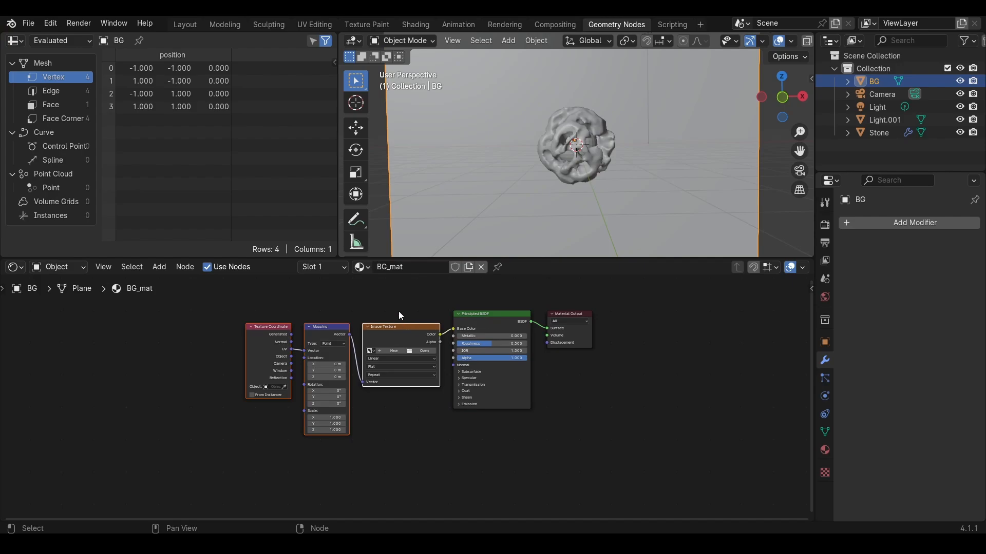
drag(396, 334, 320, 333)
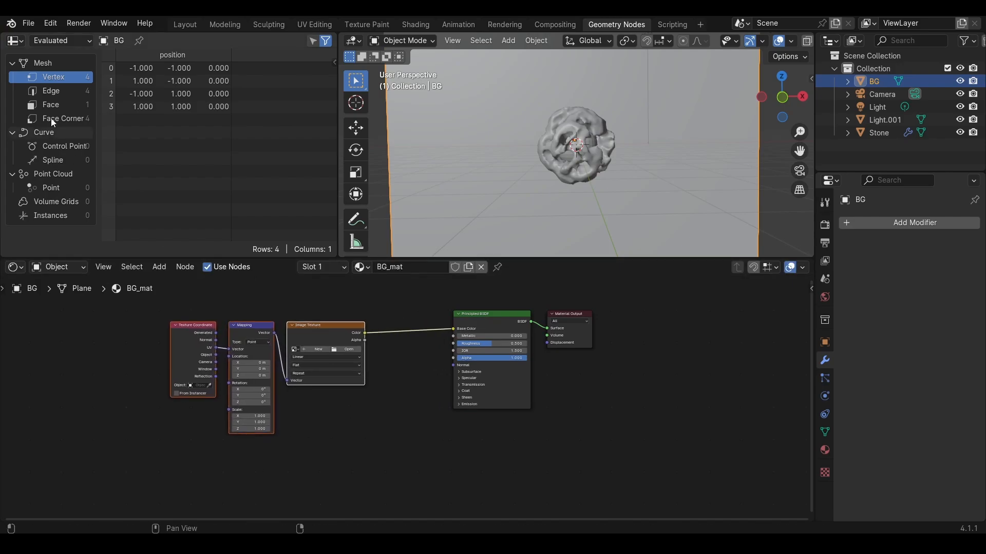
- Check in the add-on preferences whether the Node Wrangler add-on is enabled
click(51, 24)
click(81, 186)
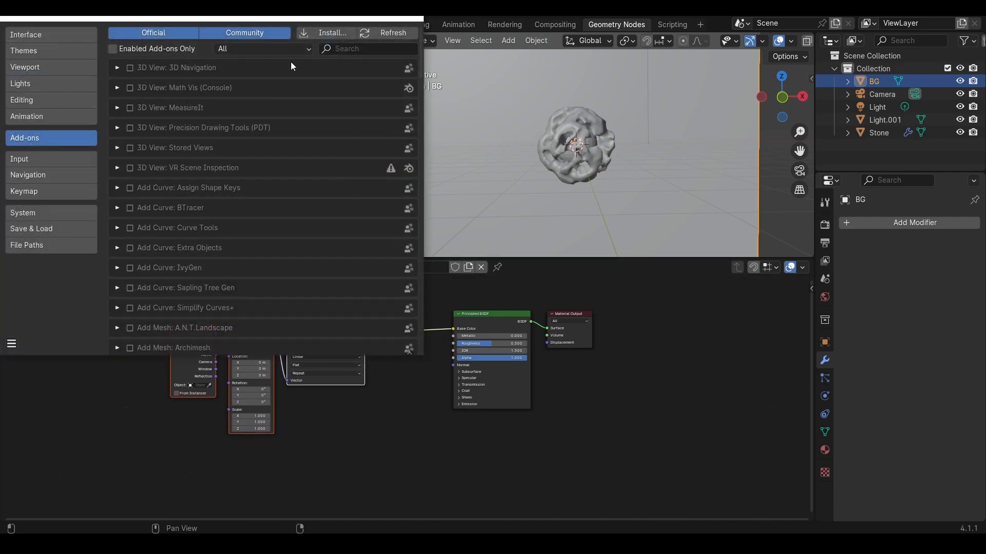
click(341, 49)
text(wr)
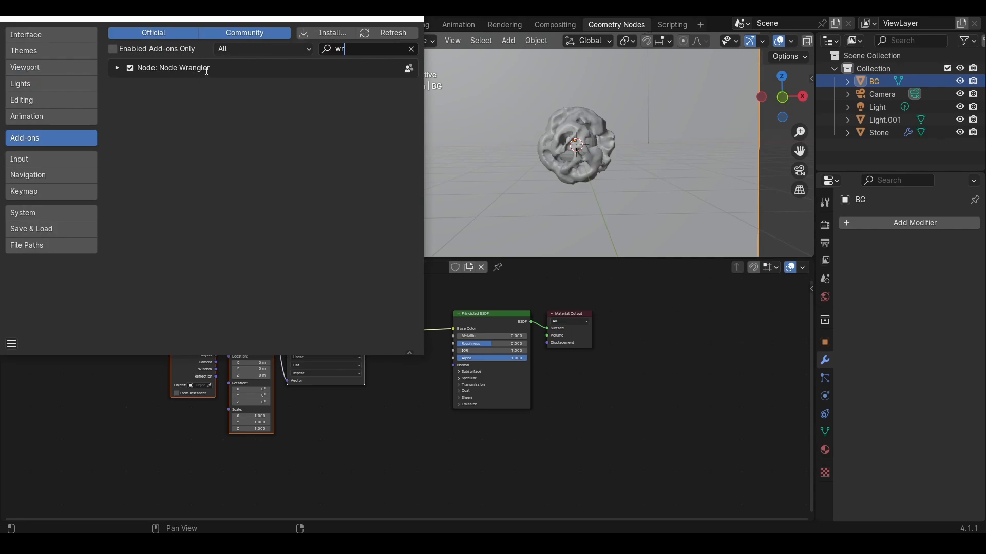
click(412, 19)
- Delete the Image Texture node and connect the Texture Coordinate's Object output to the Mapping node's Vector input
scroll(274, 358, up, 4)
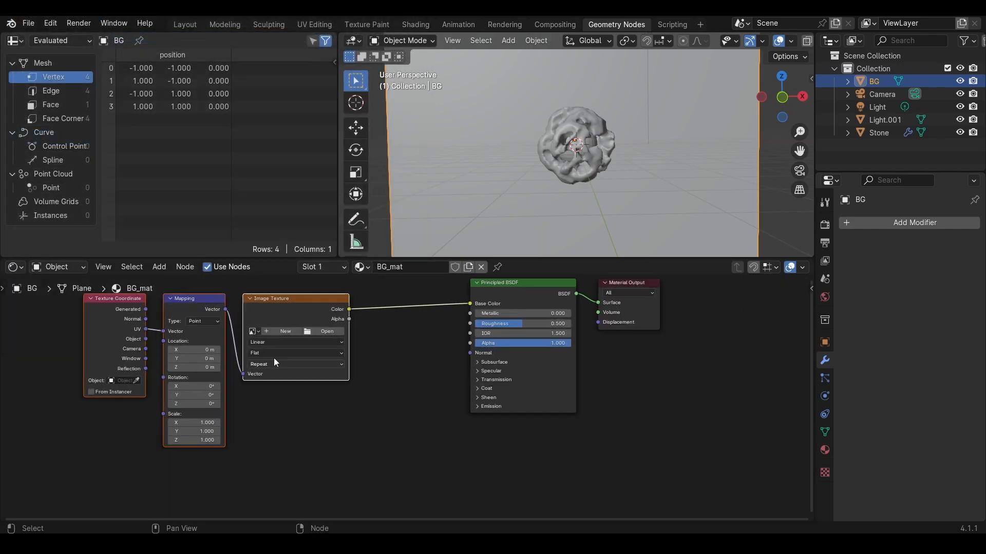
click(317, 299)
key(x)
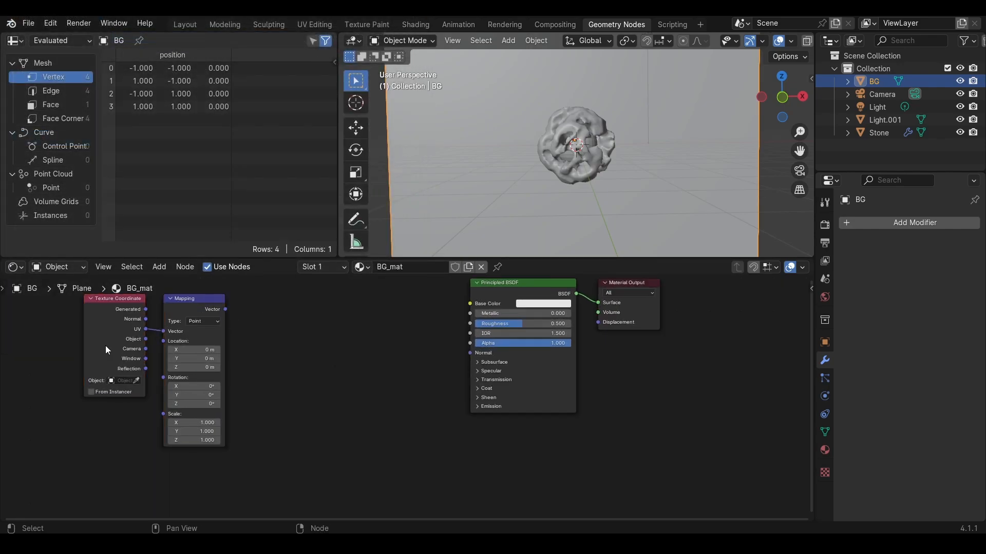
drag(145, 340, 163, 332)
- Add a Noise Texture node, feed it from the Mapping node's Vector output, and preview it on the BG plane
key(shift+a)
text(noi)
key(Return)
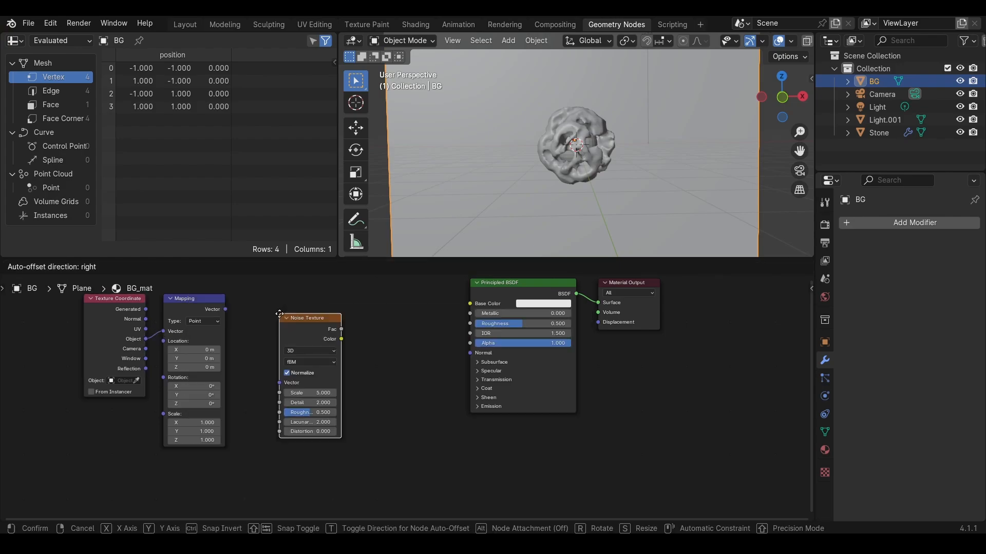
click(256, 359)
drag(225, 424, 254, 424)
middle_drag(335, 412, 334, 380)
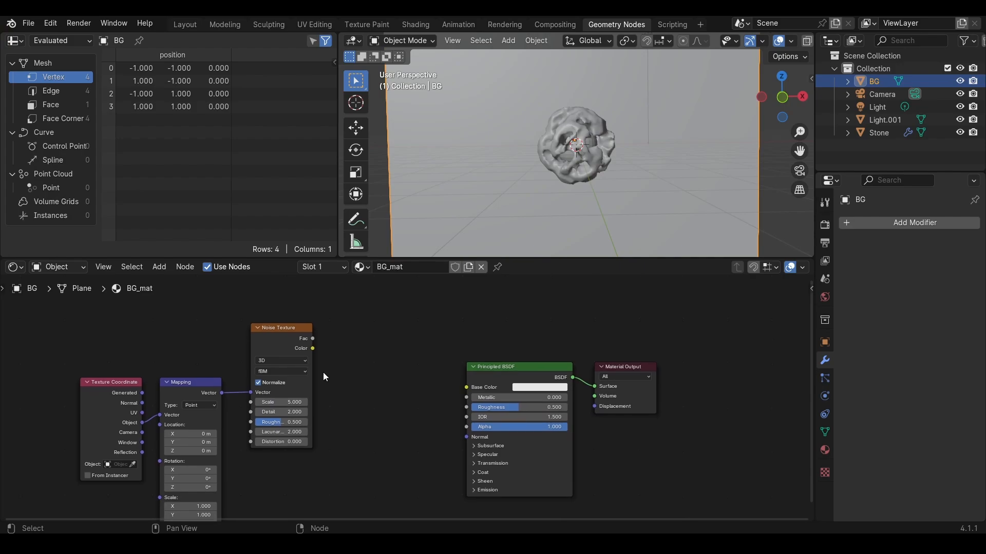
ctrl+shift+click(293, 328)
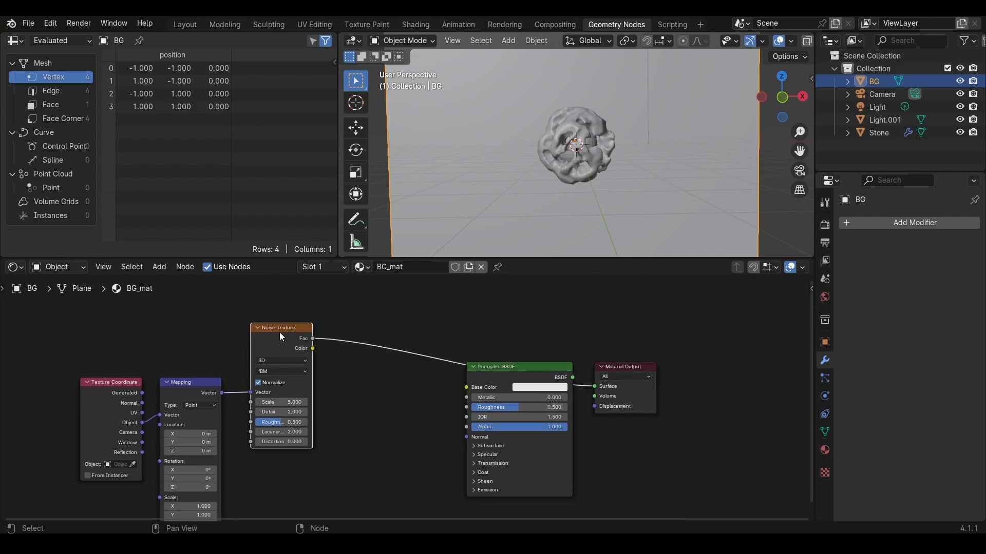
- Set the render engine to Cycles on GPU Compute with viewport max samples of 8
click(823, 225)
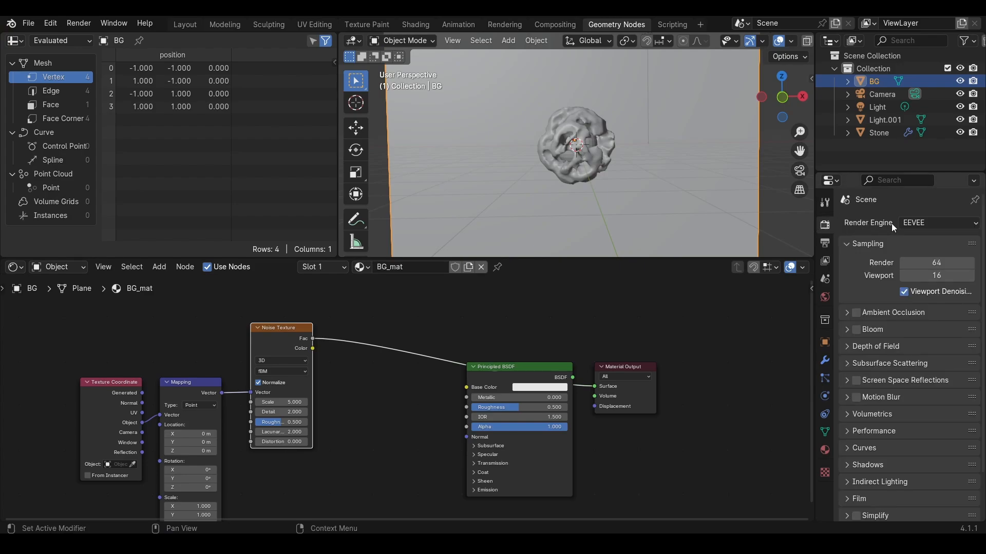
click(923, 220)
click(925, 261)
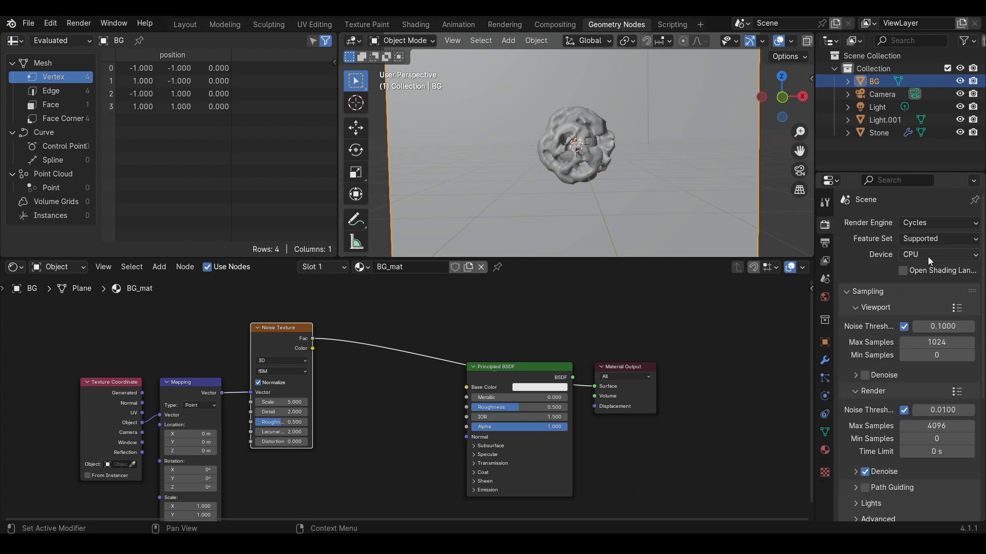
click(928, 257)
click(927, 283)
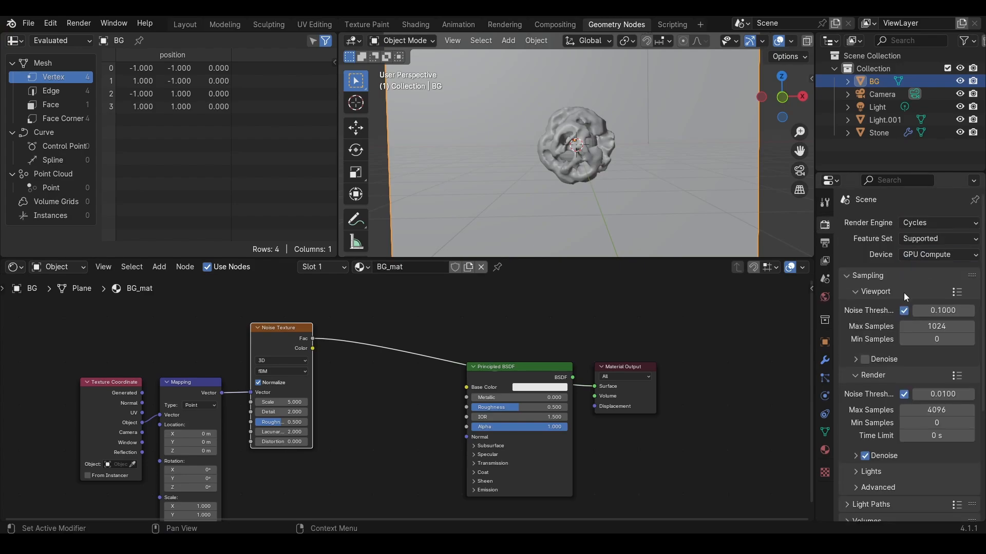
click(929, 327)
text(8)
key(Return)
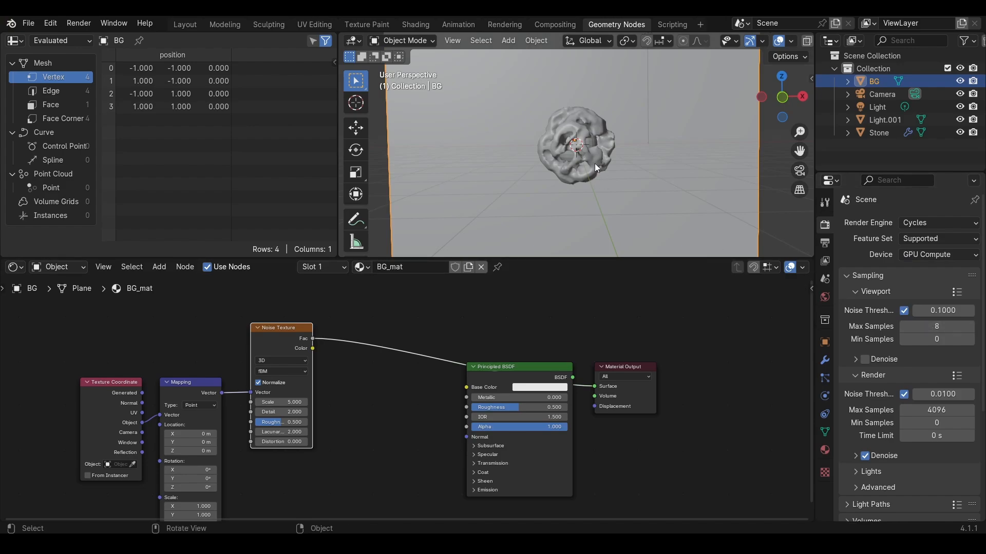
- Show the viewport in Rendered shading and set the Noise Texture's scale to 2.2
key(z)
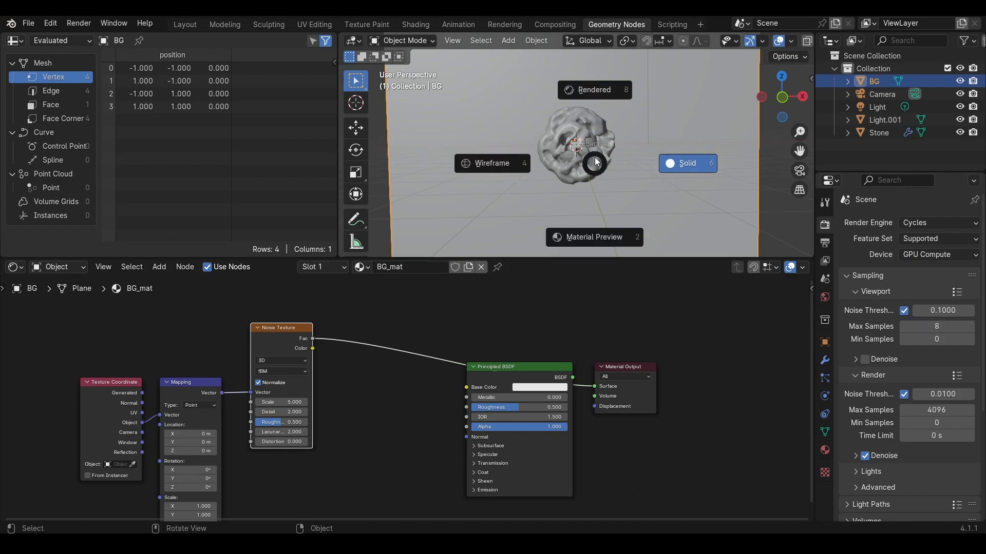
click(604, 79)
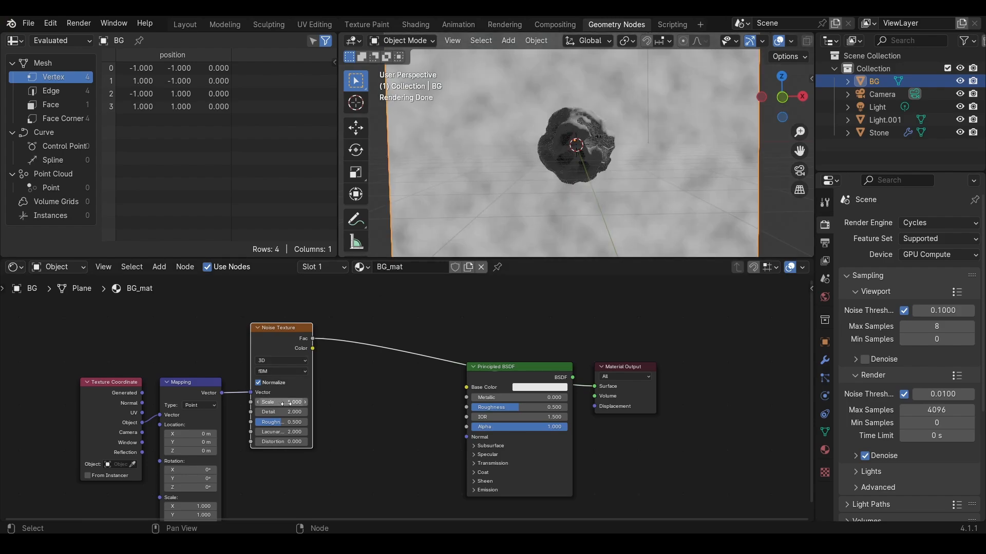
scroll(288, 403, up, 3)
mouse_move(275, 403)
mouse_down()
mouse_move(256, 404)
mouse_move(288, 404)
mouse_up()
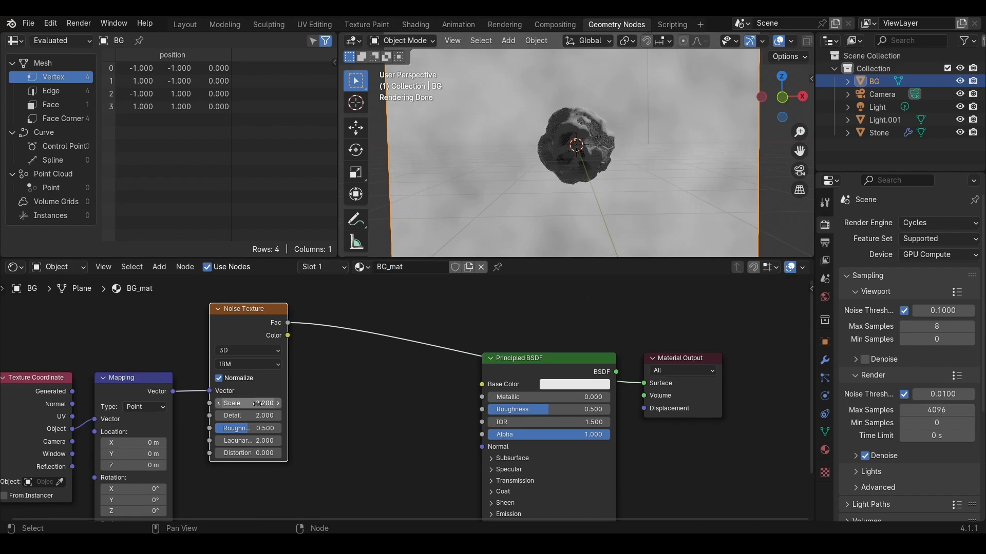
- Duplicate the Noise Texture below the original and feed the copy from the Mapping node's Vector output
middle_drag(339, 412, 382, 347)
scroll(341, 387, down, 2)
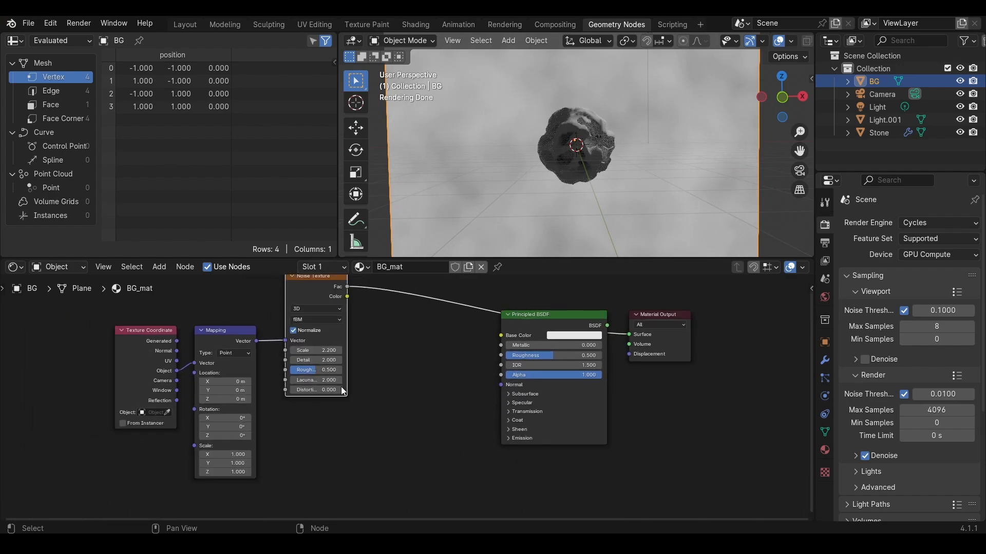
key(shift+d)
click(365, 414)
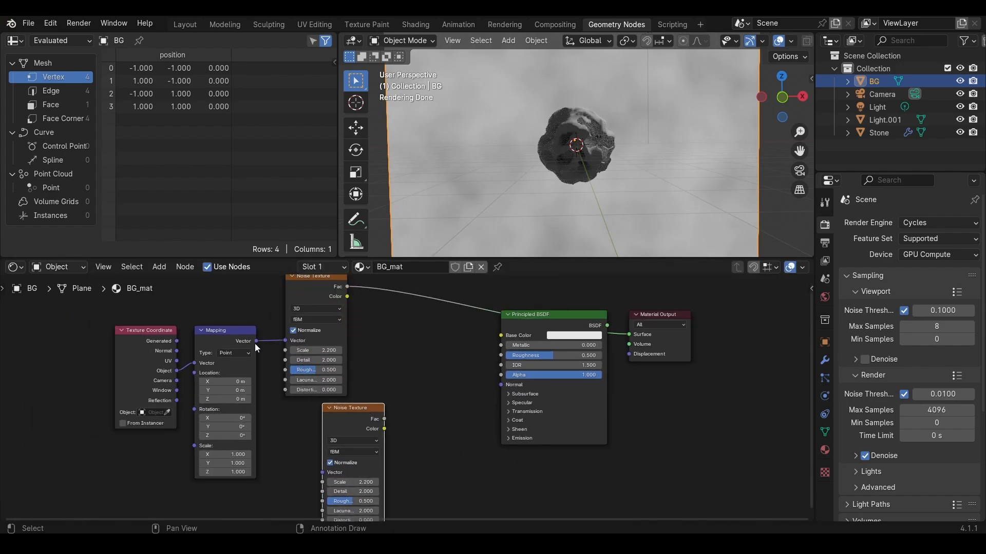
drag(255, 341, 322, 472)
- Set the duplicated Noise Texture's type to Ridged Multifractal and preview its output on the plane
middle_drag(391, 444, 405, 355)
scroll(405, 355, up, 1)
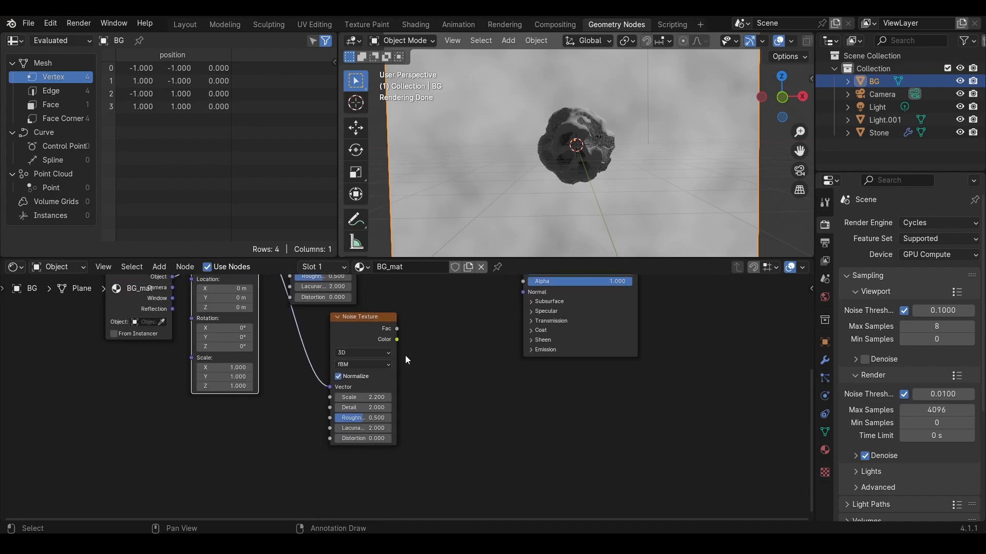
click(365, 364)
click(368, 399)
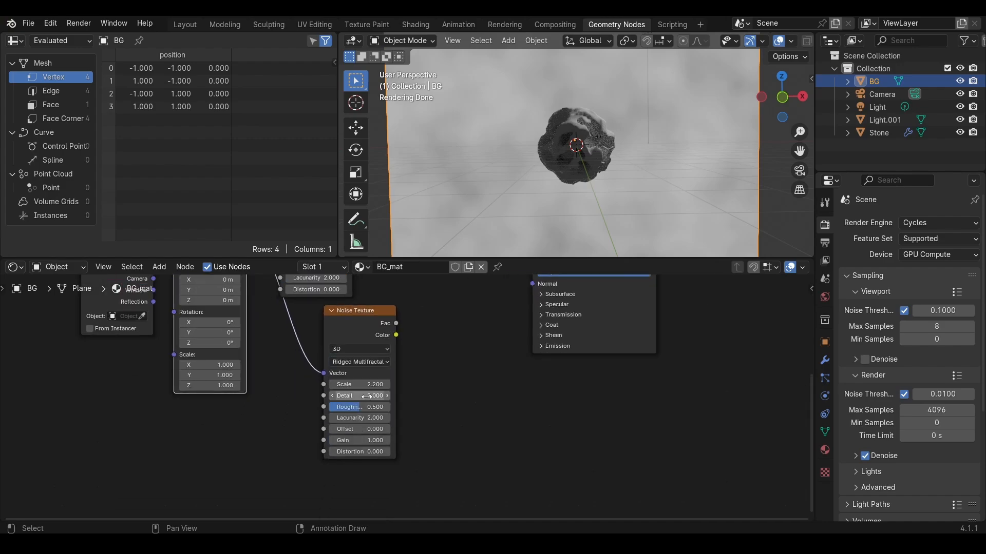
ctrl+shift+click(356, 316)
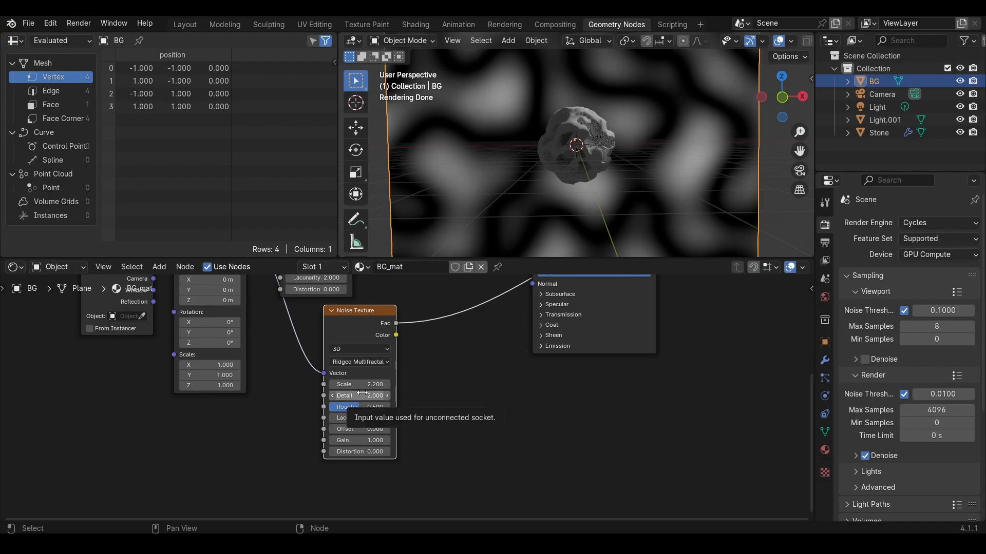
- Set the Ridged Multifractal noise's scale to 3.4, gain to 52.7 and detail to 9.2
drag(371, 385, 390, 384)
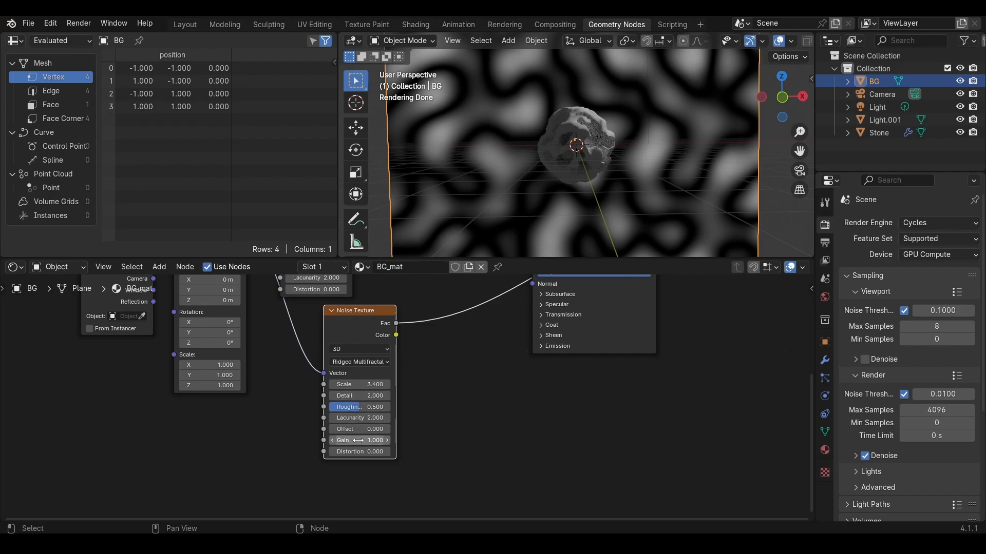
drag(359, 441, 390, 441)
drag(353, 396, 391, 396)
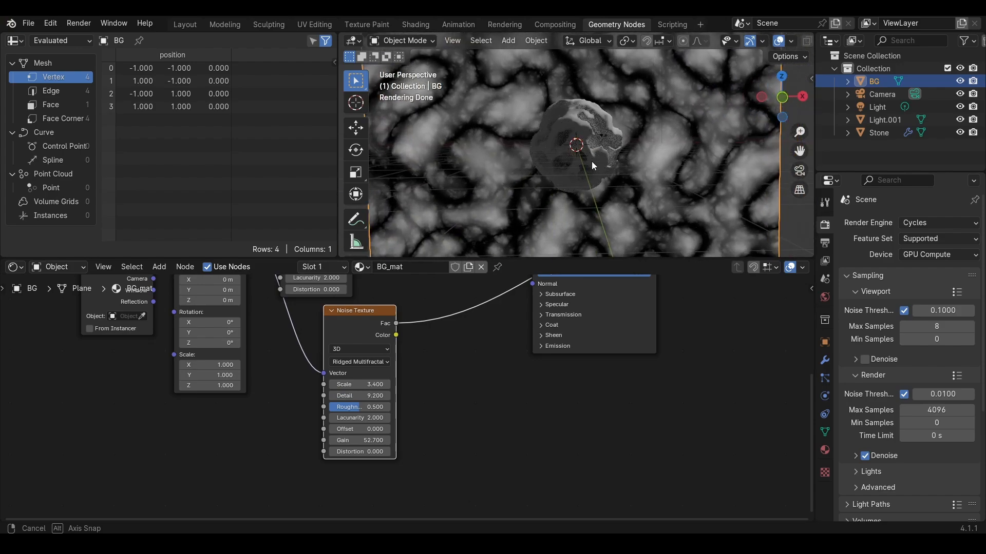
- Add a Float Mix node with the fBM noise's Fac connected to A and the Ridged Multifractal noise's Fac to B
scroll(452, 388, down, 1)
middle_drag(452, 388, 442, 449)
drag(372, 382, 334, 392)
scroll(339, 388, down, 3)
middle_drag(394, 357, 376, 365)
key(shift+a)
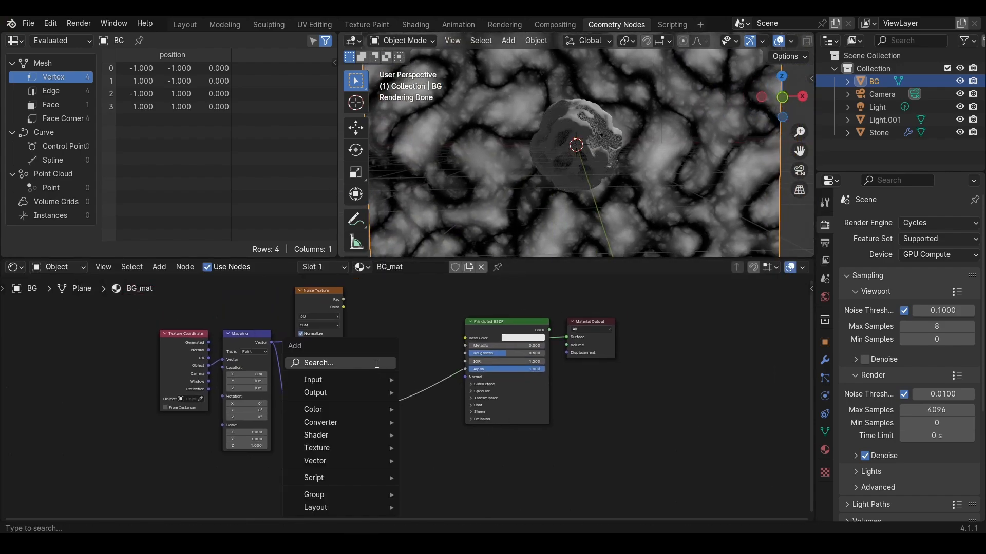
text(mix)
click(426, 387)
click(389, 328)
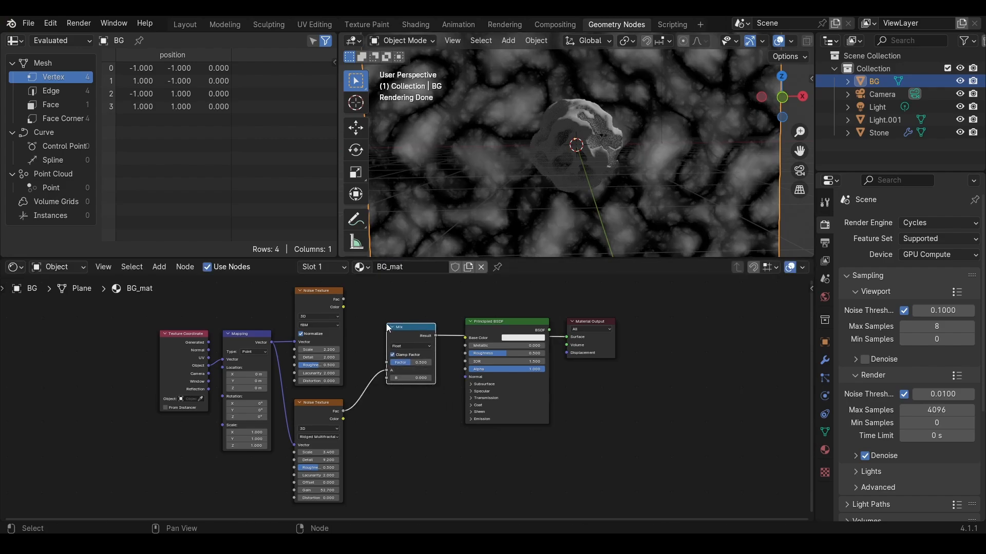
drag(344, 299, 389, 371)
drag(343, 411, 384, 380)
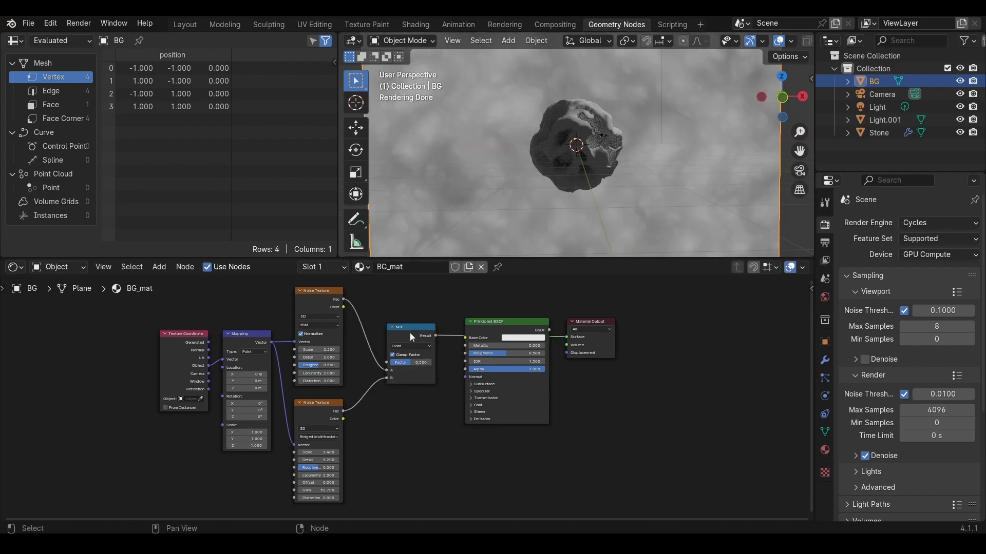
- Preview the Mix node's result and set its factor to 0.8
click(411, 329)
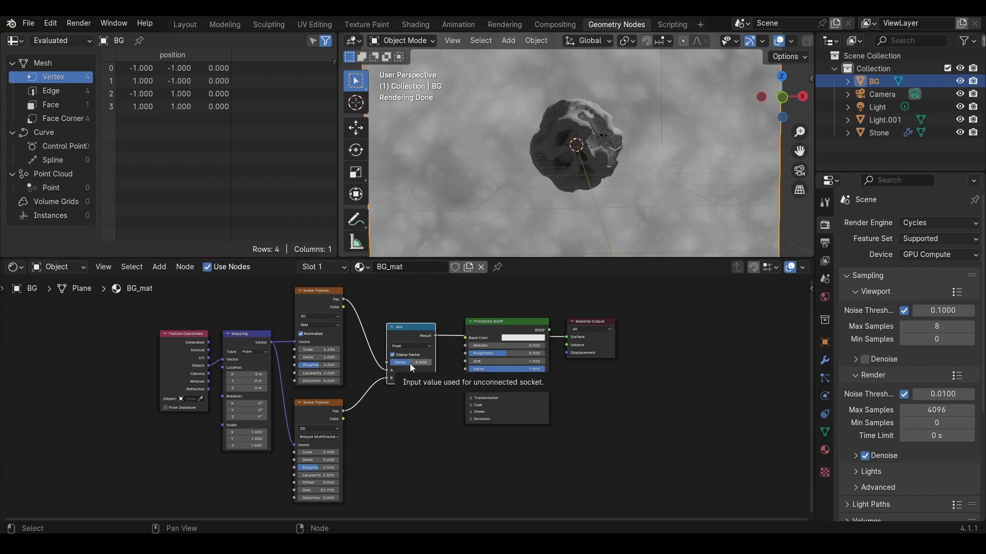
scroll(411, 364, up, 2)
mouse_move(413, 345)
mouse_down()
mouse_move(403, 345)
mouse_move(430, 349)
mouse_up()
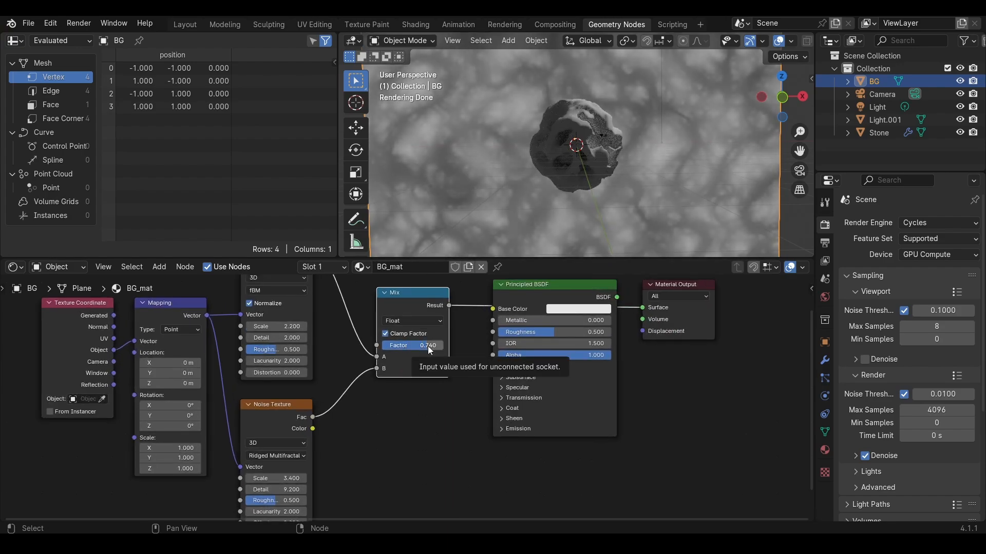
double_click(427, 346)
text(.8)
key(Return)
- Move the Principled BSDF and Material Output away from the Mix node, connect its Result to Base Color, and preview the shader
scroll(437, 392, down, 3)
middle_drag(438, 393, 363, 421)
drag(645, 321, 434, 355)
key(g)
click(673, 341)
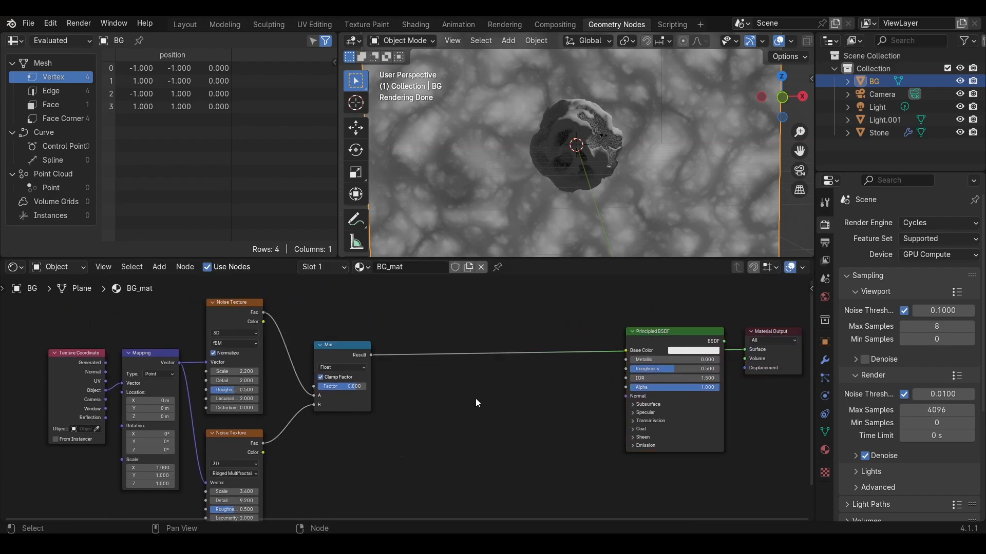
drag(372, 354, 627, 350)
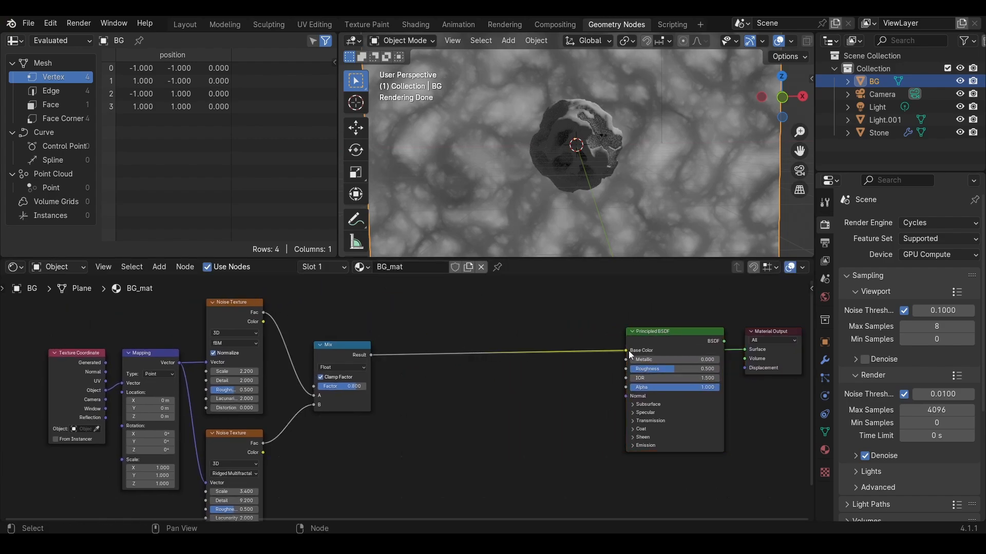
click(662, 333)
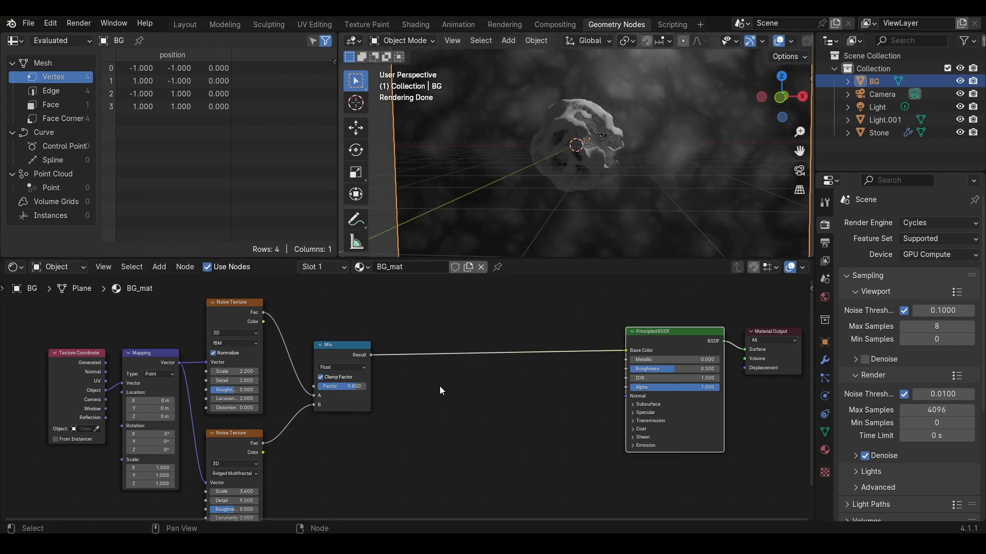
- Add a Color Ramp node fed by the Ridged Multifractal noise's Fac output and preview it on the plane
key(shift+a)
text(ra)
key(Down)
key(Return)
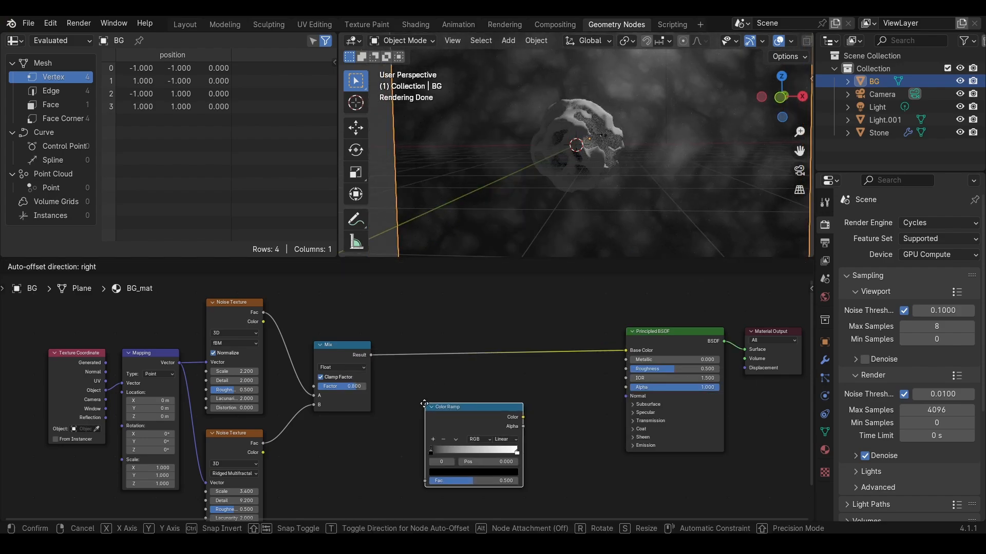
click(404, 413)
drag(262, 443, 412, 491)
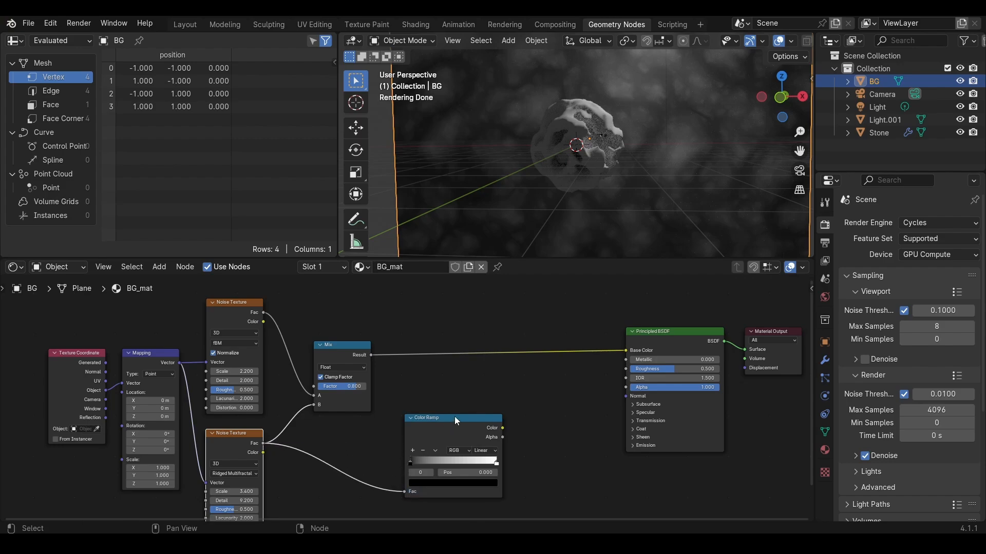
ctrl+shift+click(455, 417)
scroll(409, 473, up, 2)
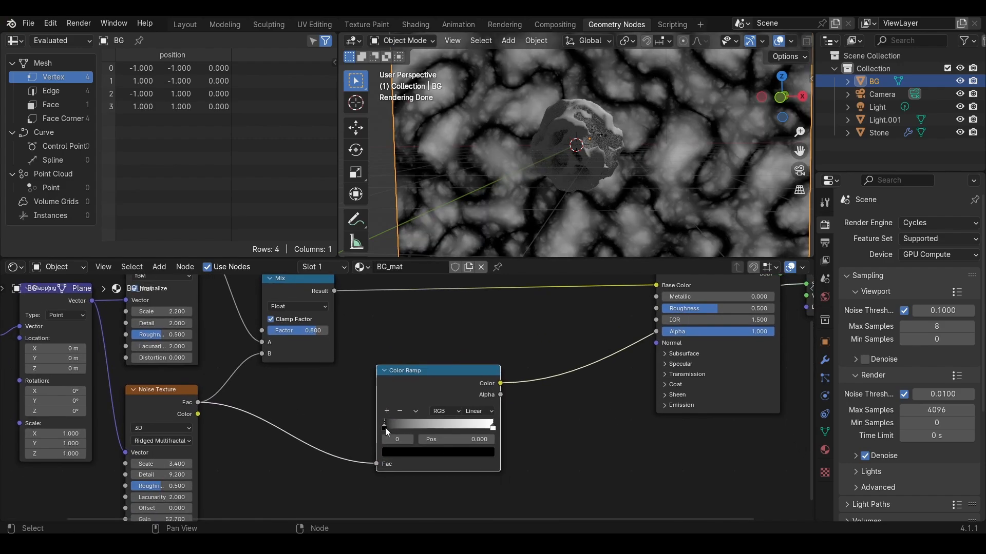
- Move the Color Ramp's black stop to position 0.124 and connect its Color output to the Principled BSDF's Emission Strength
drag(385, 427, 400, 426)
mouse_move(598, 202)
middle_down()
mouse_move(614, 178)
mouse_move(602, 198)
middle_up()
middle_drag(536, 367, 426, 371)
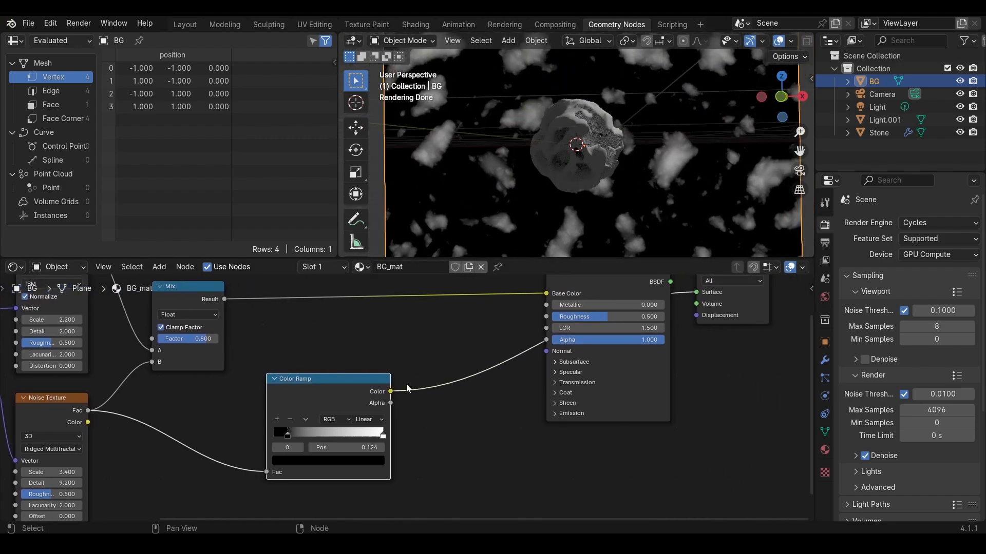
click(554, 414)
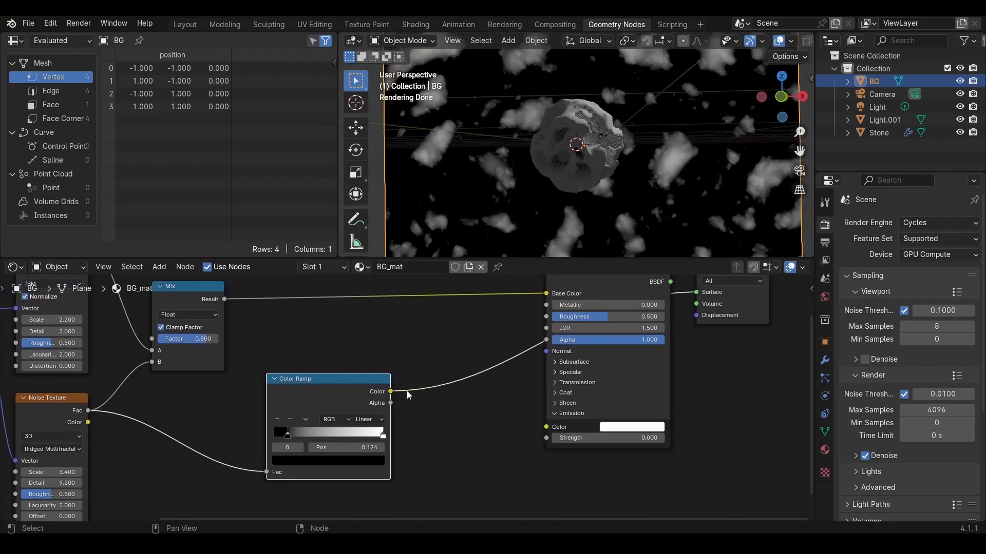
drag(391, 391, 548, 438)
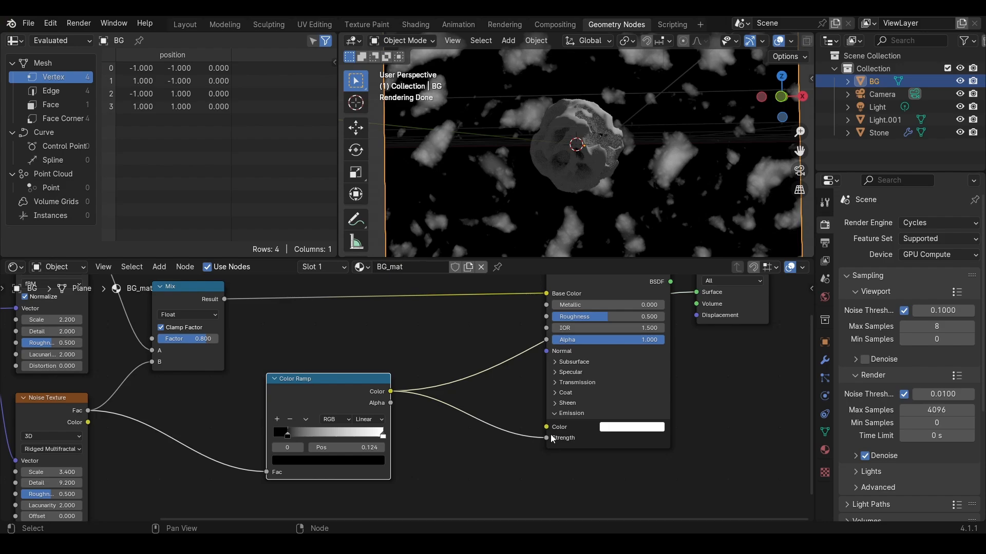
- Set the Principled BSDF's emission color to bright cyan and preview the full shader on the backdrop plane
click(615, 429)
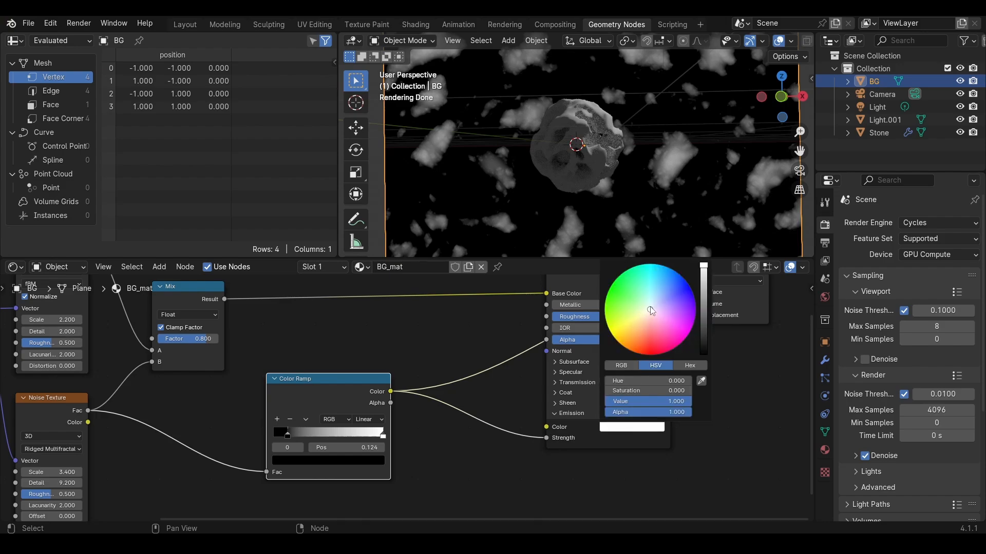
drag(650, 312, 654, 264)
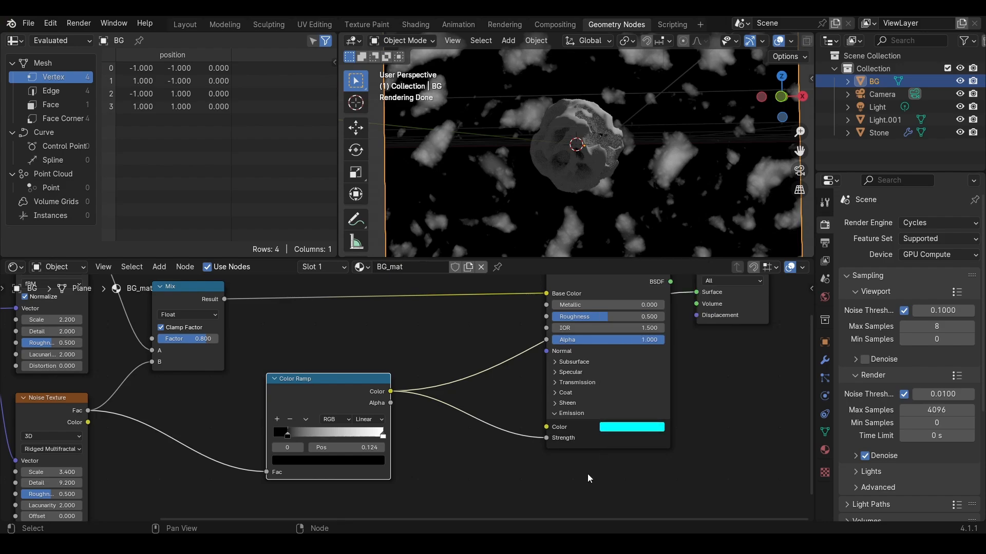
middle_drag(617, 281, 622, 312)
click(622, 313)
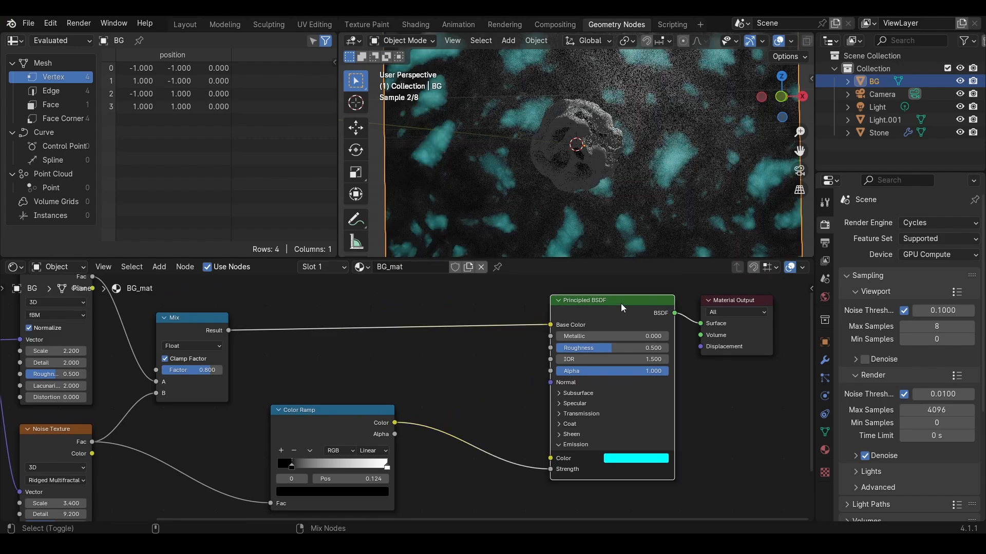
mouse_move(620, 160)
middle_down()
mouse_move(610, 160)
mouse_move(619, 158)
middle_up()
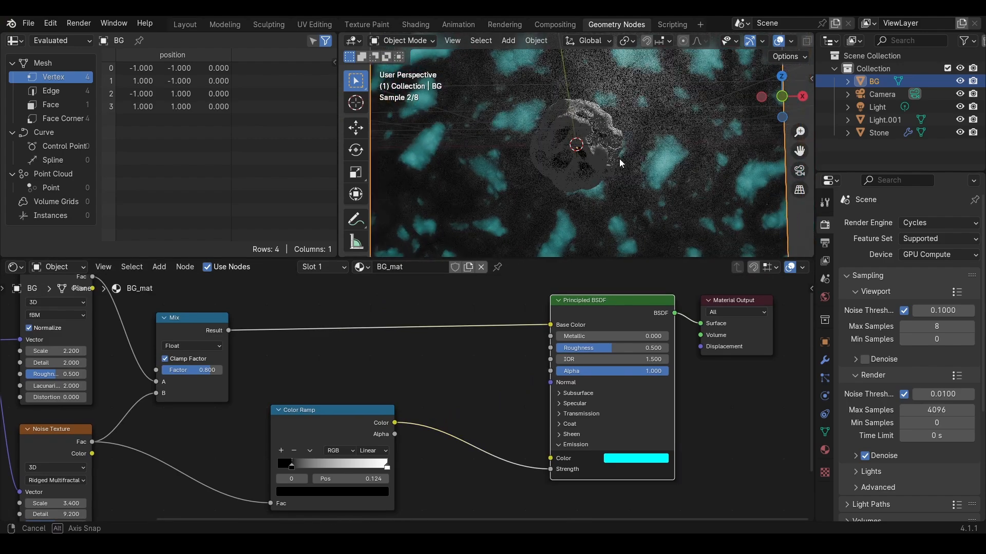
scroll(431, 369, down, 3)
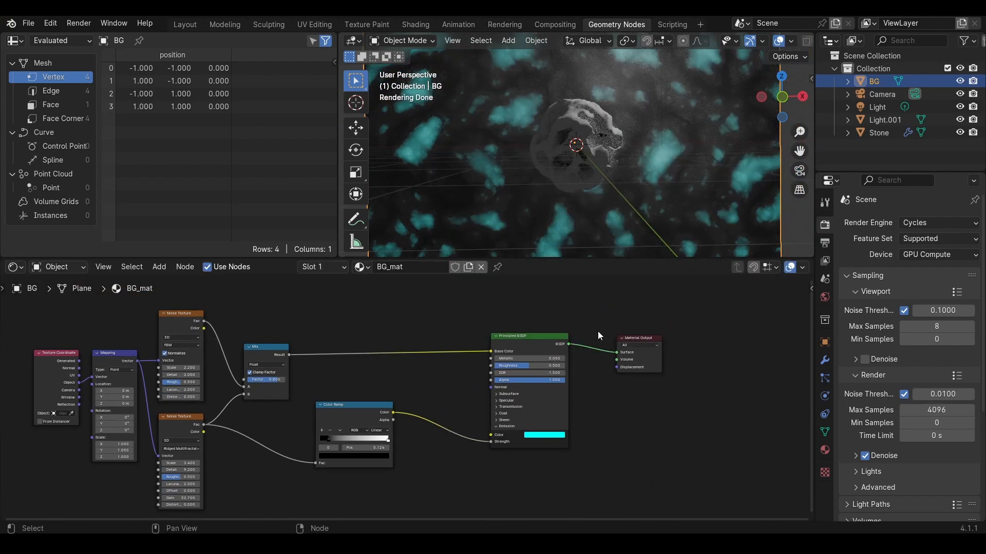
- Give the stone object a material named Stone_mat
click(577, 105)
text(S)
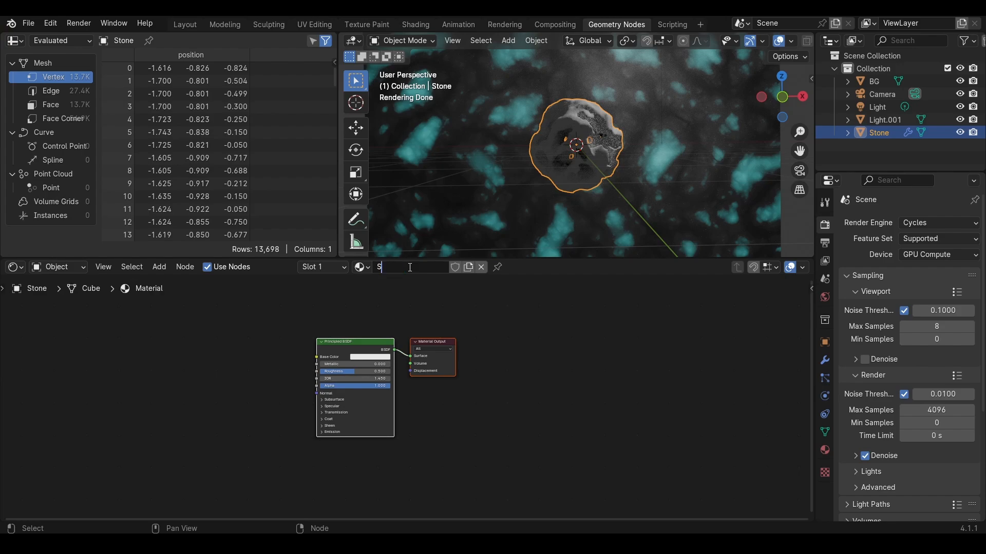
text(tone_mat)
key(Return)
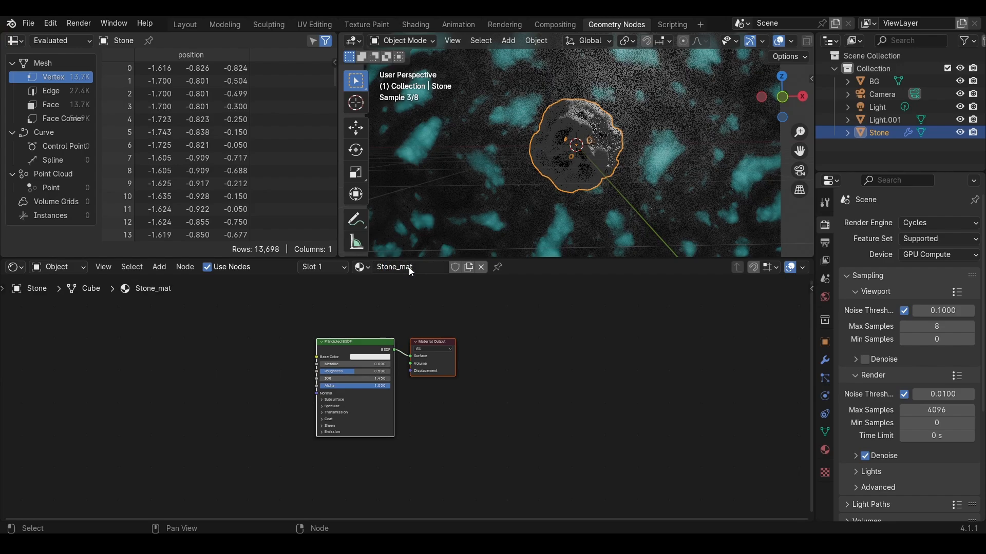
- Add Texture Coordinate and Mapping nodes to the stone material, delete the Image Texture, and feed the Mapping from the Object output
key(alt+a)
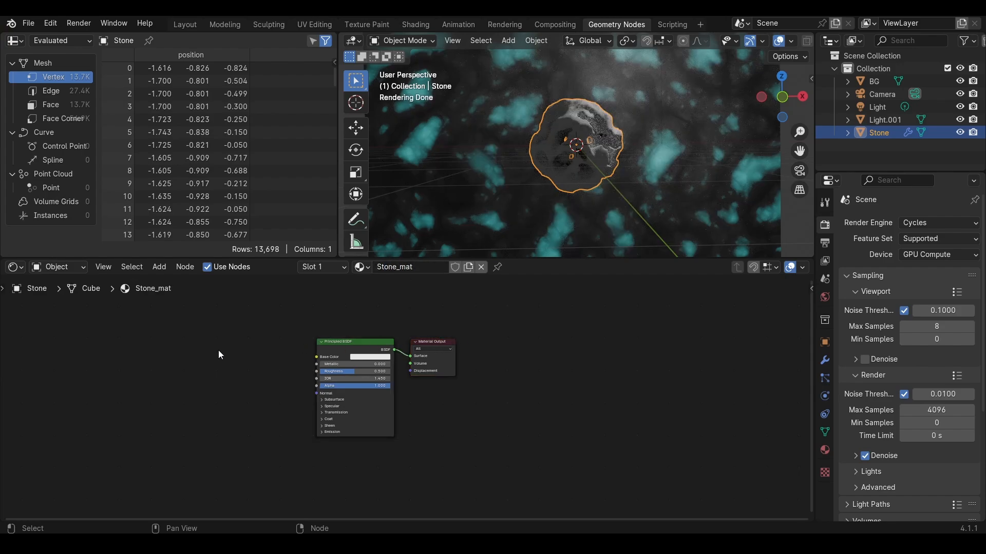
click(376, 350)
key(ctrl+t)
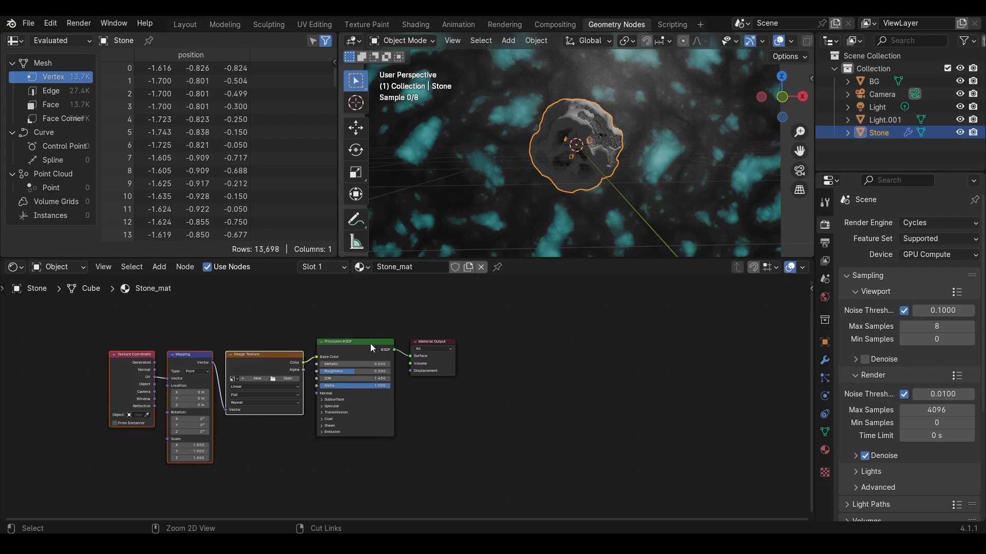
middle_drag(279, 355, 508, 351)
scroll(507, 350, up, 1)
click(507, 350)
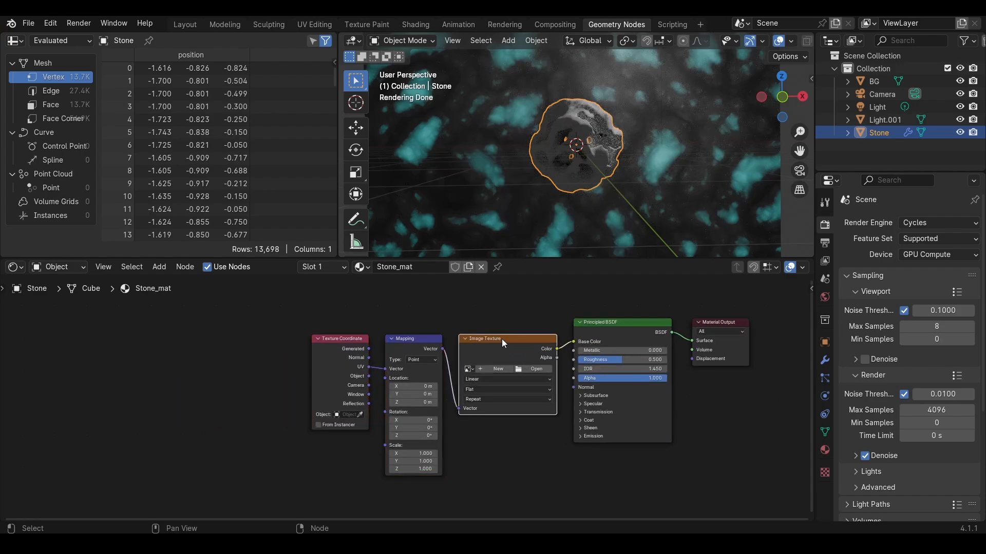
key(x)
scroll(377, 372, up, 2)
drag(359, 370, 378, 362)
middle_drag(460, 360, 411, 359)
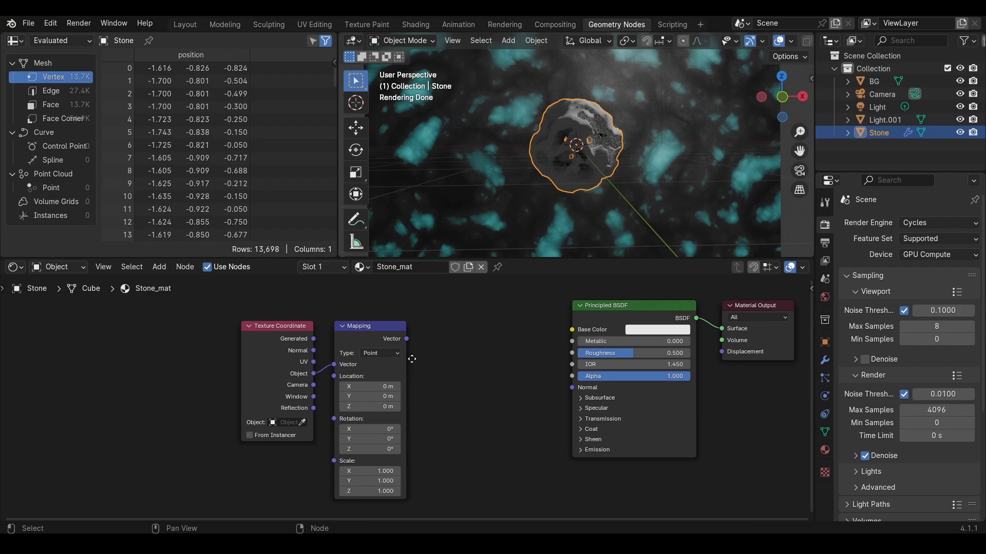
- Add a Noise Texture fed by the Mapping's Vector output and preview it on the stone
key(shift+a)
text(noi)
key(Return)
click(440, 333)
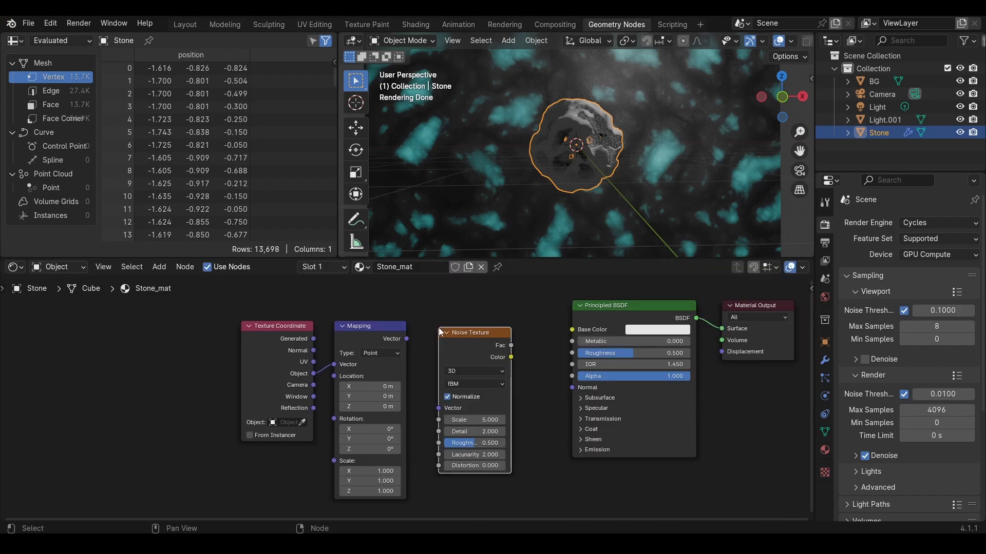
drag(406, 339, 446, 403)
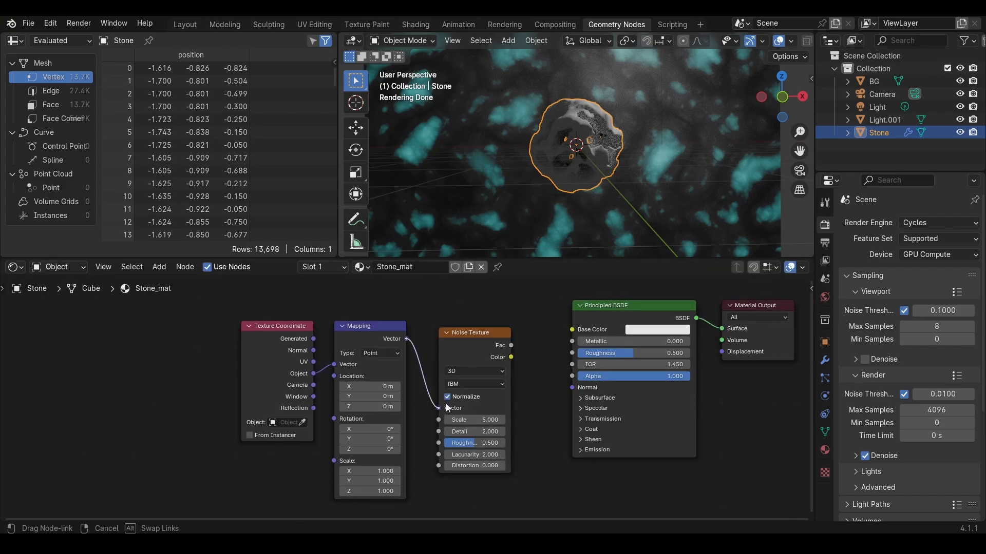
ctrl+shift+click(476, 338)
scroll(593, 121, up, 3)
mouse_move(593, 122)
middle_down()
mouse_move(581, 123)
mouse_move(578, 144)
mouse_move(598, 134)
middle_up()
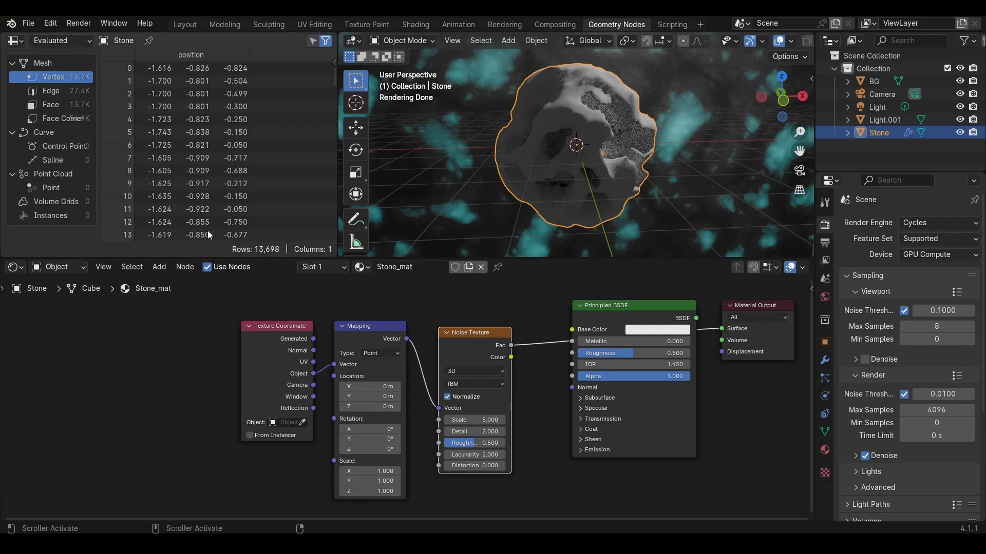
- Switch from the shader nodes to the Geometry Node Editor and show the node tree of the stone's first Geometry Nodes modifier
click(15, 267)
click(46, 370)
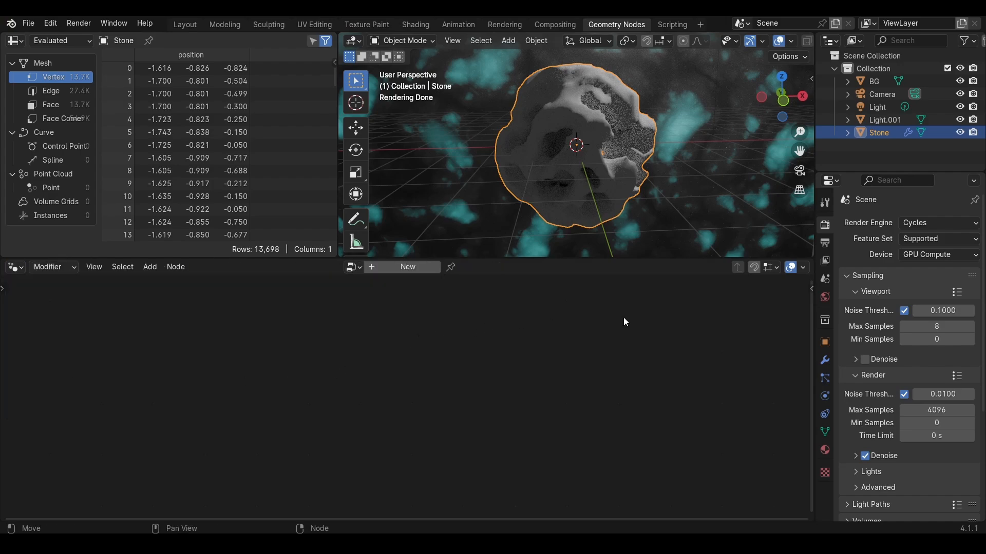
click(825, 361)
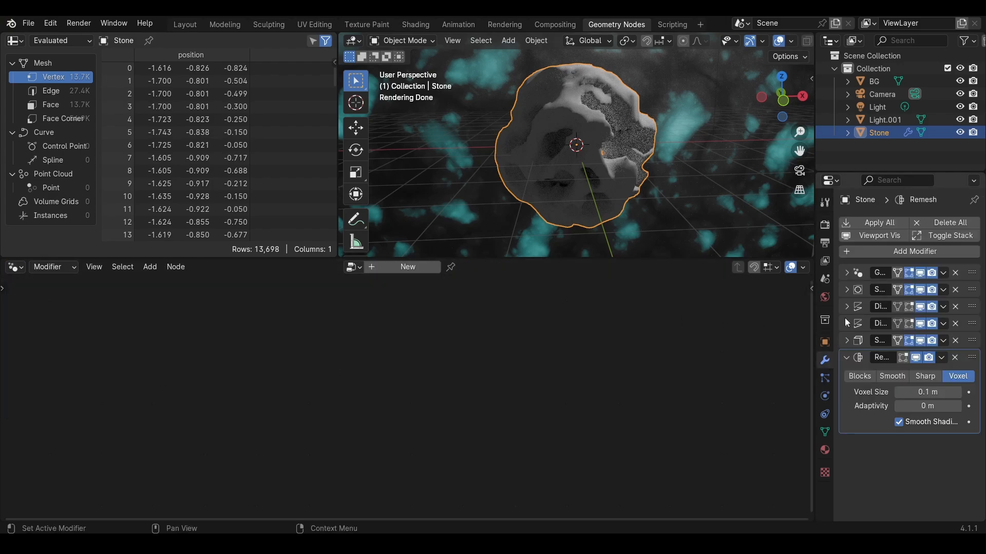
click(856, 275)
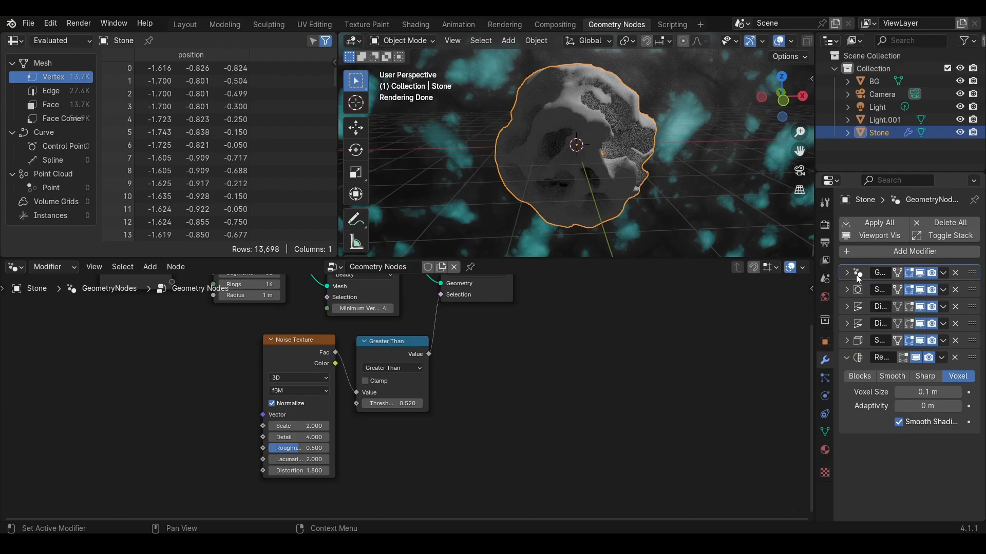
middle_drag(437, 365, 377, 447)
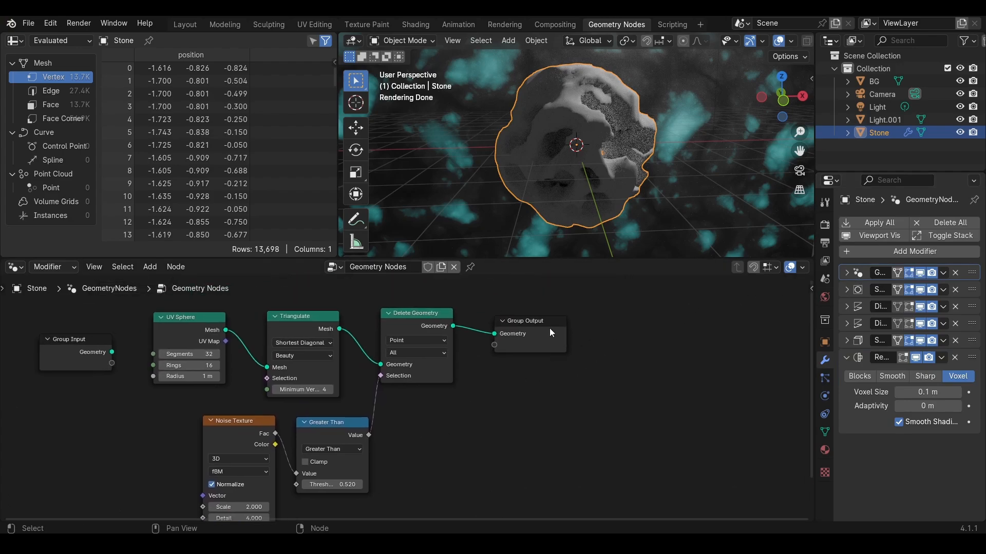
- Insert a Set Material node between Delete Geometry and Group Output, and assign Stone_mat to it
drag(549, 329, 710, 314)
click(584, 396)
key(shift+a)
text(set)
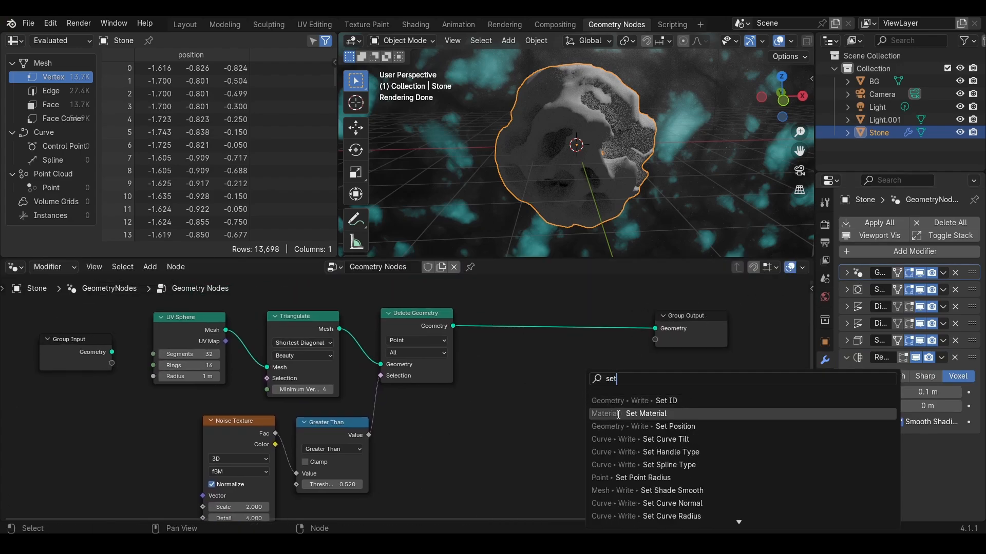
click(618, 415)
click(507, 322)
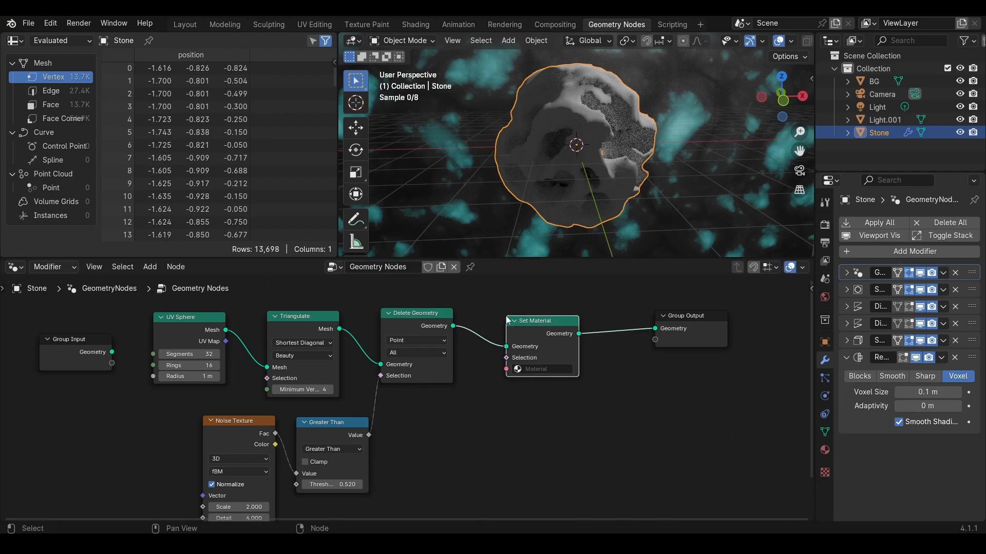
click(544, 371)
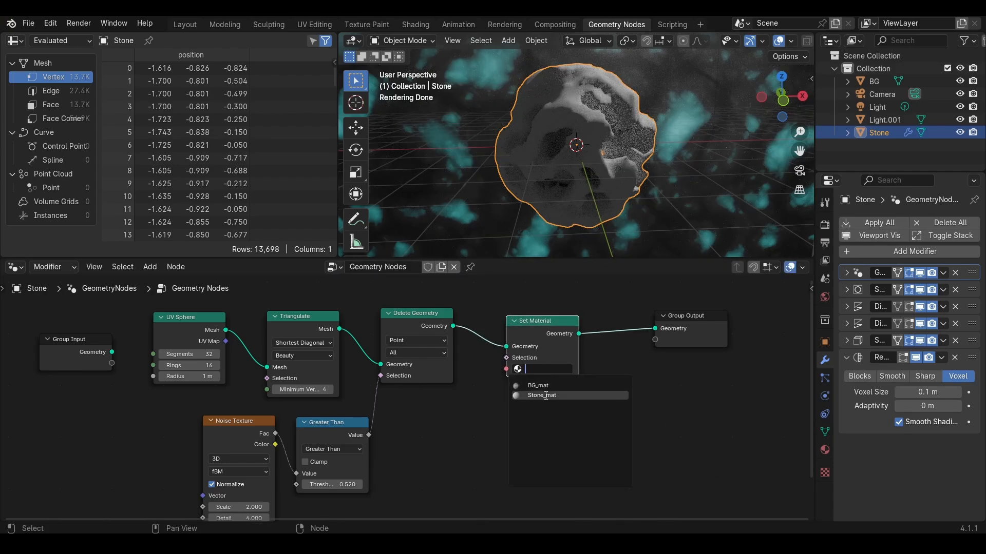
click(545, 396)
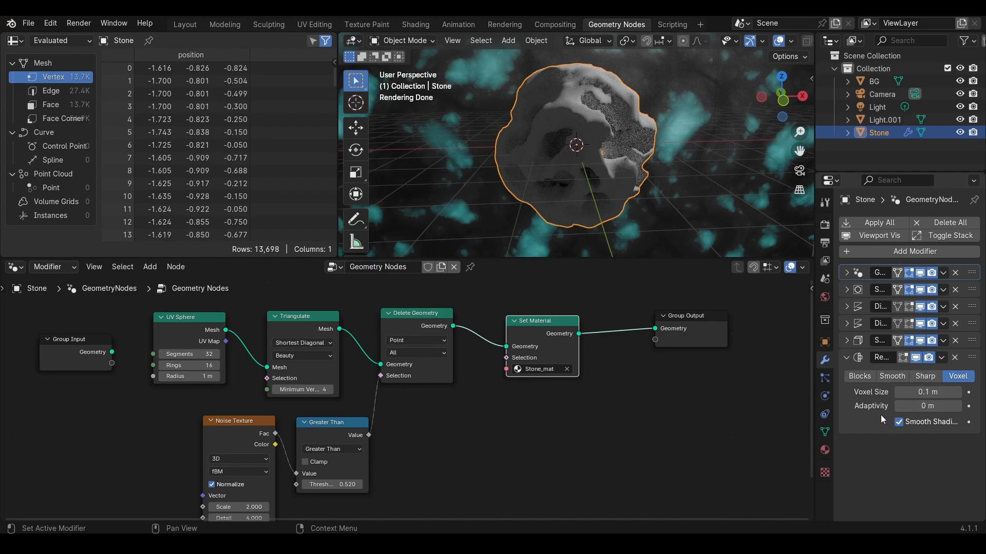
- Add a second Geometry Nodes modifier after the stone's Remesh modifier and create a new node tree for it
click(883, 253)
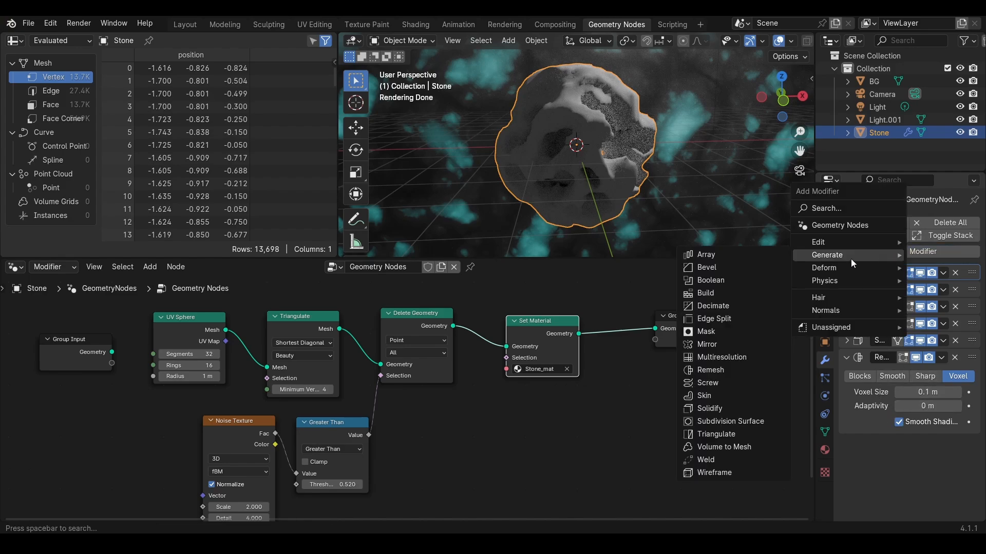
click(837, 226)
click(880, 466)
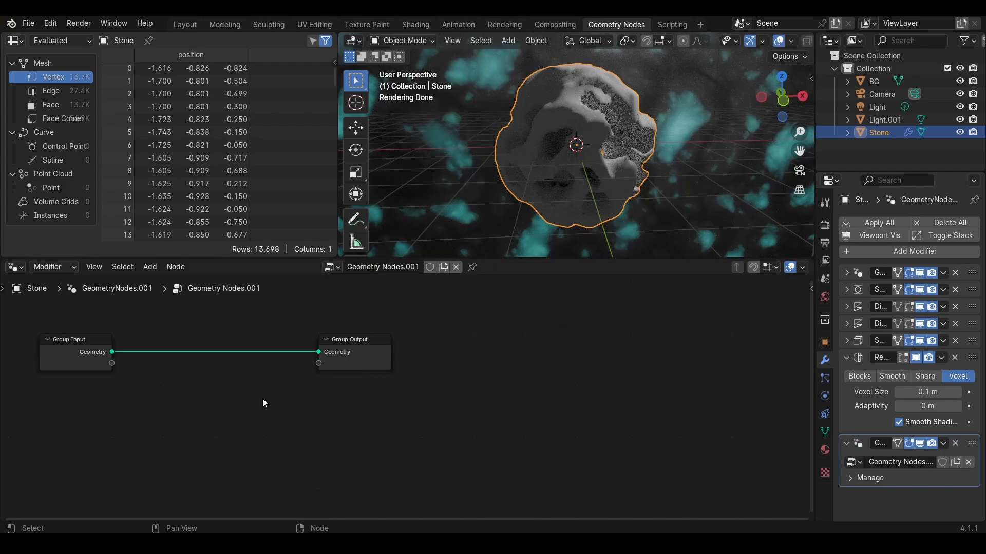
- Insert a Set Material Index node between Group Input and Group Output, with its Material Index set to 1
key(shift+a)
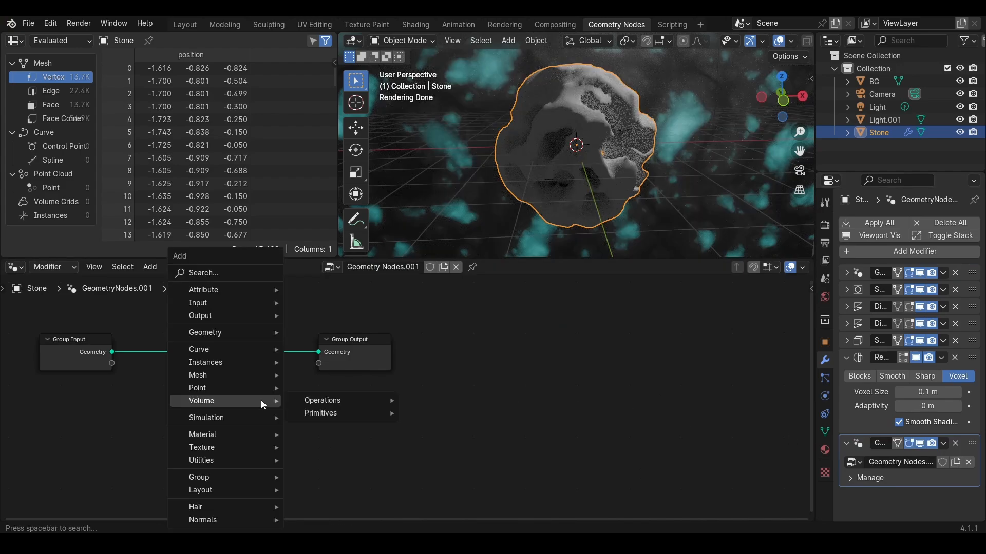
text(setma)
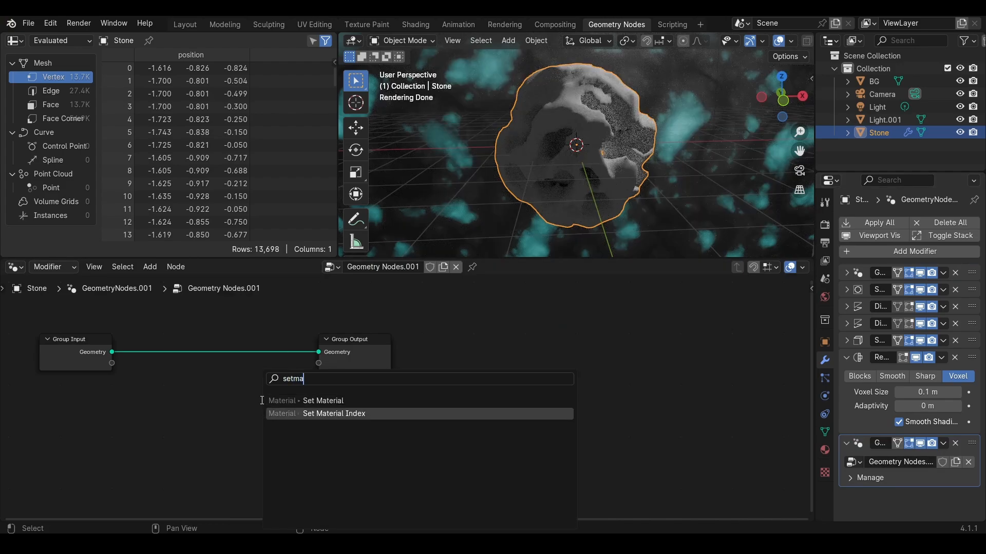
key(Return)
click(205, 337)
scroll(248, 411, up, 3)
middle_drag(302, 409, 355, 425)
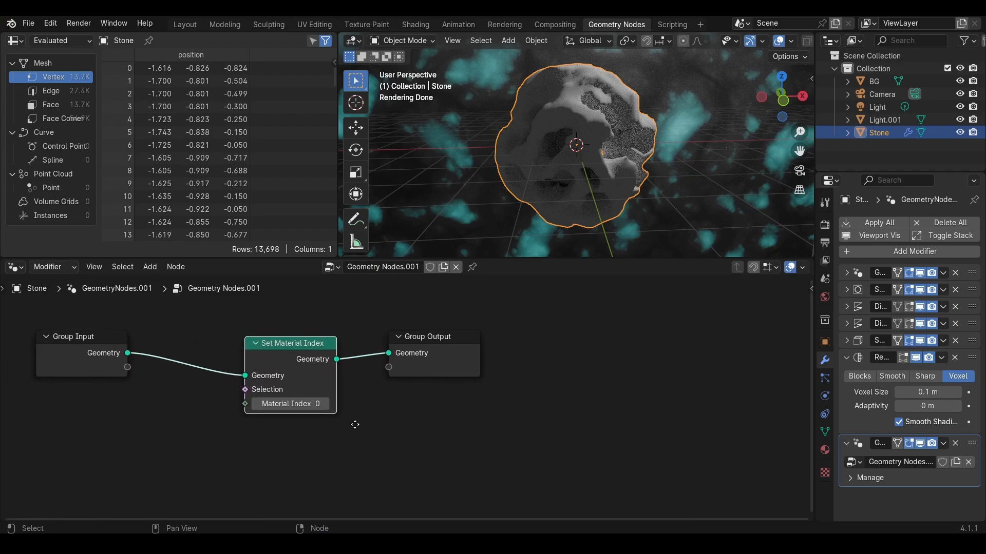
click(361, 408)
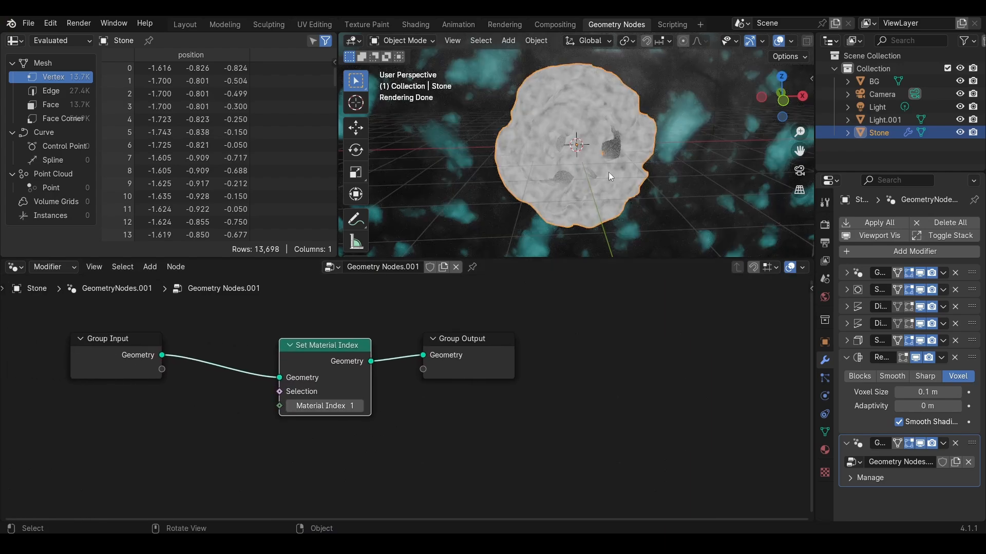
- In the stone's shader nodes, move the Principled BSDF and Material Output away from the Noise Texture and set its Scale to 2.7
click(15, 267)
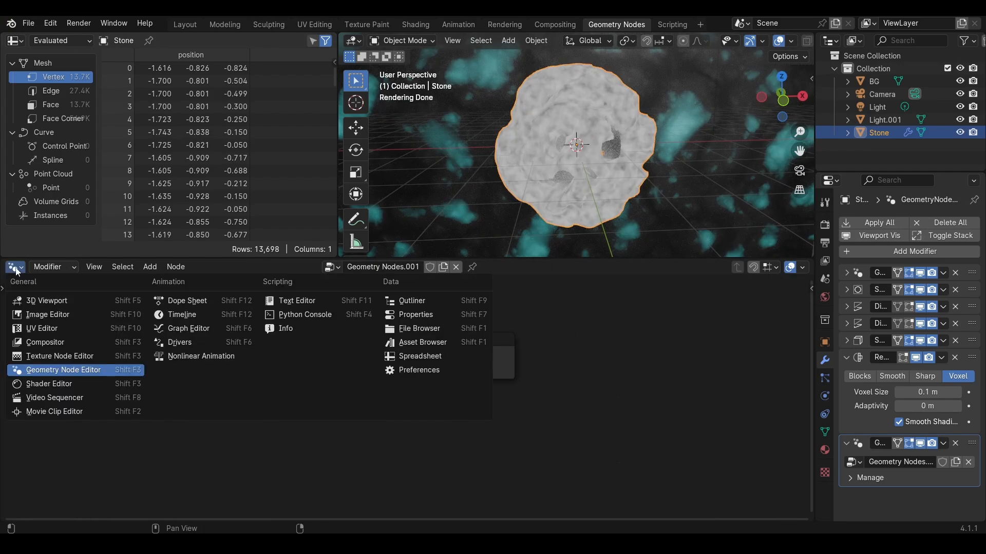
click(47, 385)
key(Home)
drag(385, 326, 615, 326)
scroll(457, 482, up, 2)
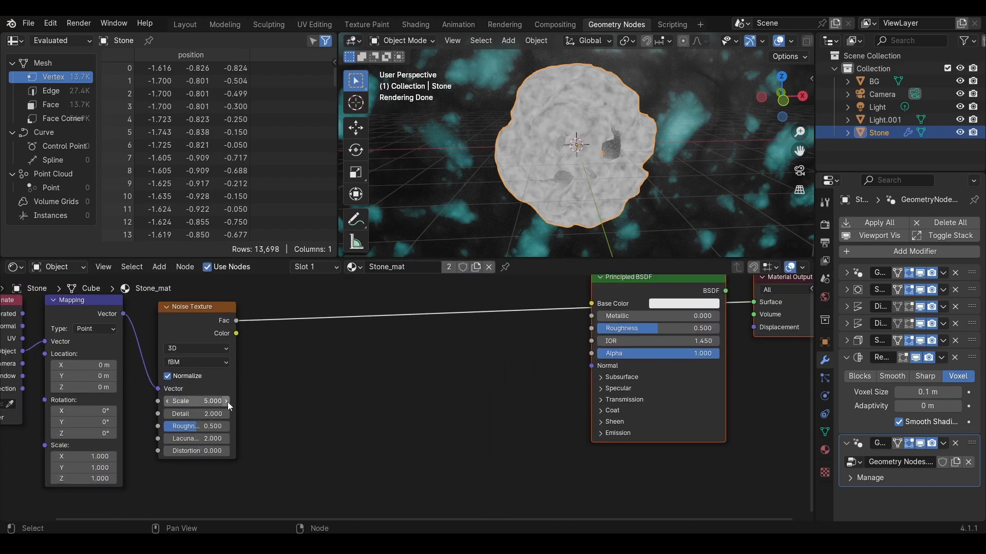
drag(207, 401, 195, 401)
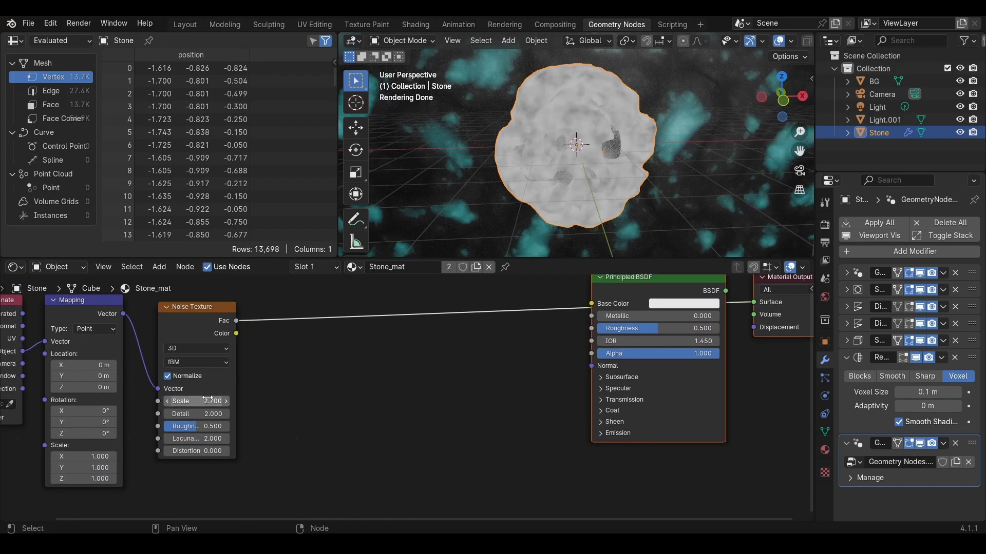
middle_drag(266, 374, 289, 349)
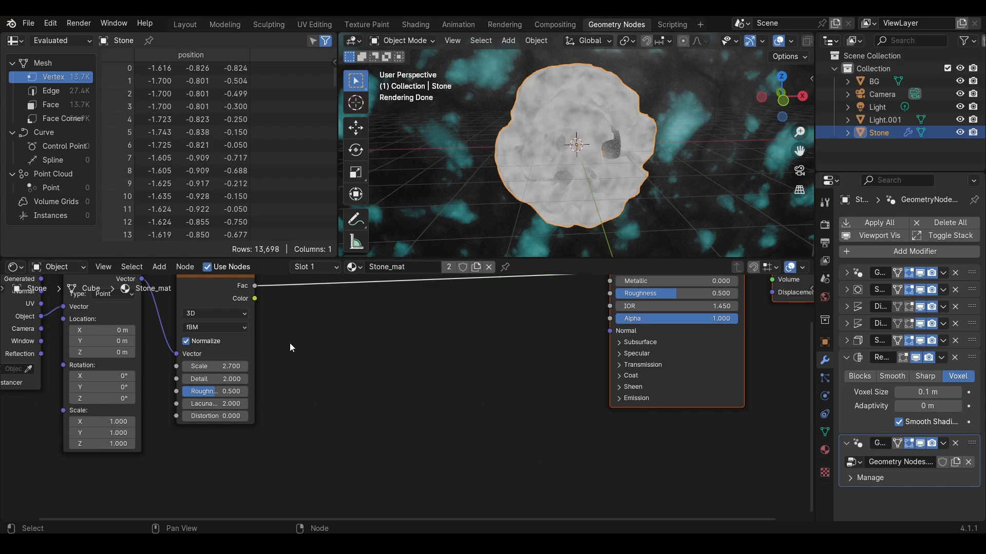
- Duplicate the stone's Noise Texture, feed it from the Mapping vector, switch the copy to Ridged Multifractal and preview it
scroll(278, 363, down, 1)
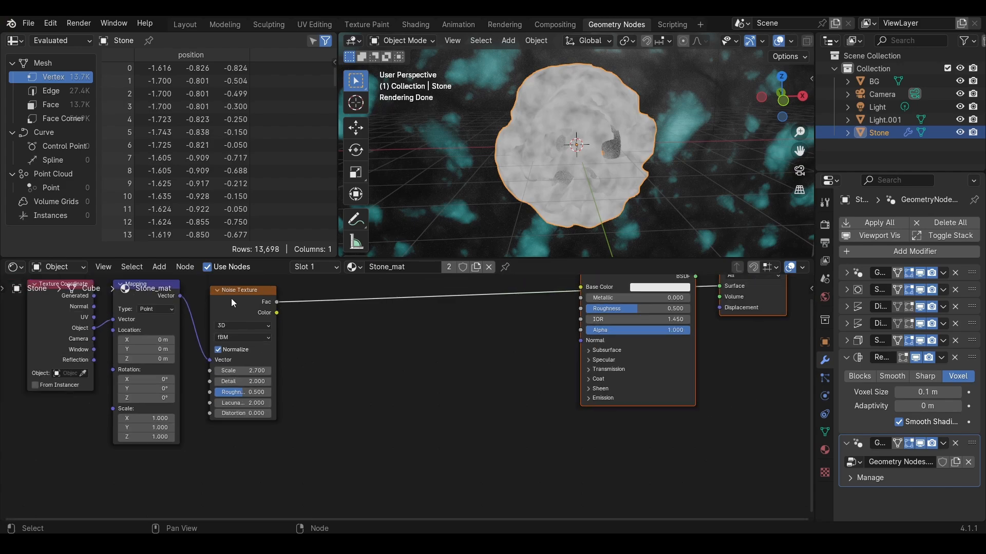
key(shift+d)
click(306, 358)
drag(180, 296, 287, 427)
scroll(317, 407, up, 1)
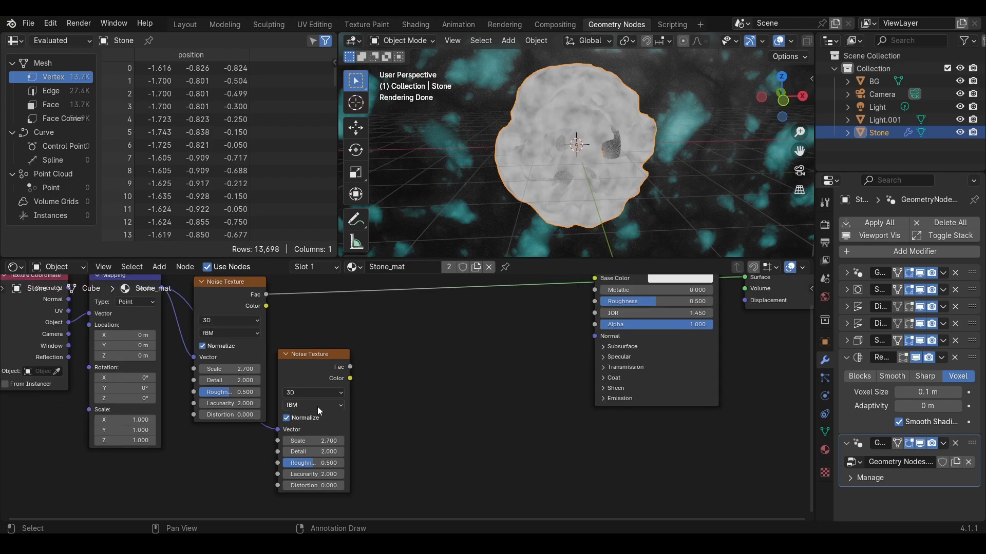
click(317, 405)
click(319, 440)
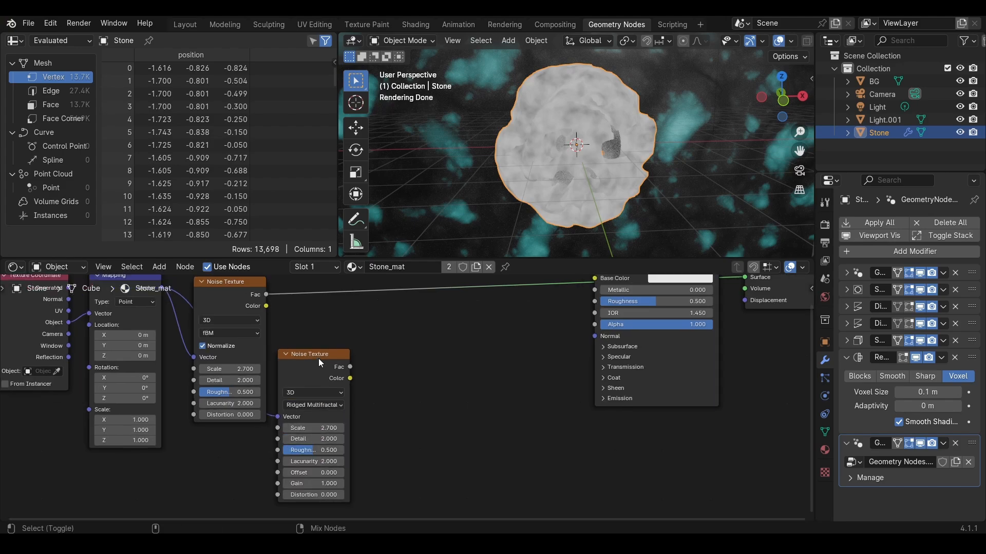
ctrl+shift+click(319, 359)
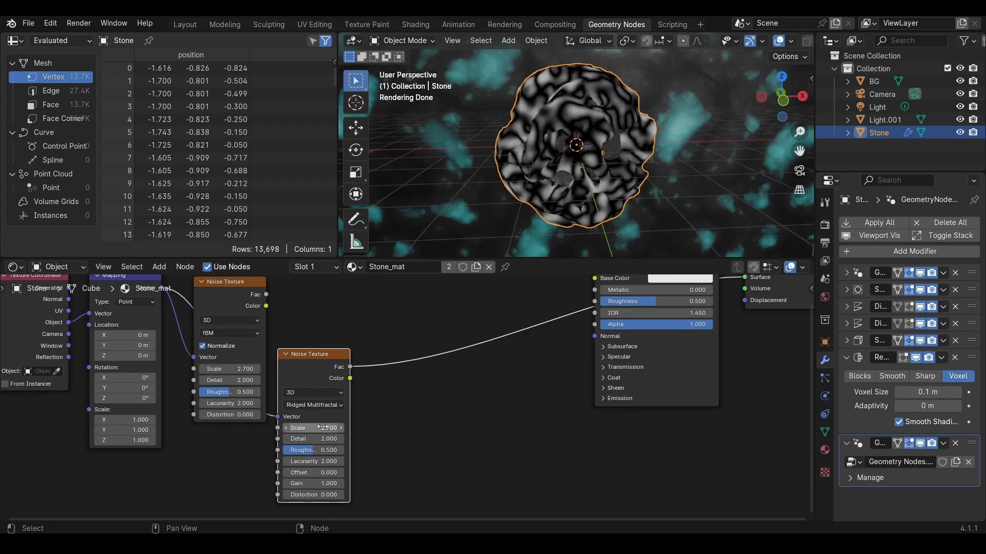
- Set the Ridged Multifractal noise's Scale to 1.6, Detail to 13.8 and Gain to 69.5
mouse_move(322, 427)
mouse_down()
mouse_move(314, 428)
mouse_move(332, 439)
mouse_up()
mouse_move(316, 483)
mouse_down()
mouse_move(341, 483)
mouse_move(325, 482)
mouse_up()
drag(309, 440, 319, 439)
middle_drag(650, 171, 563, 232)
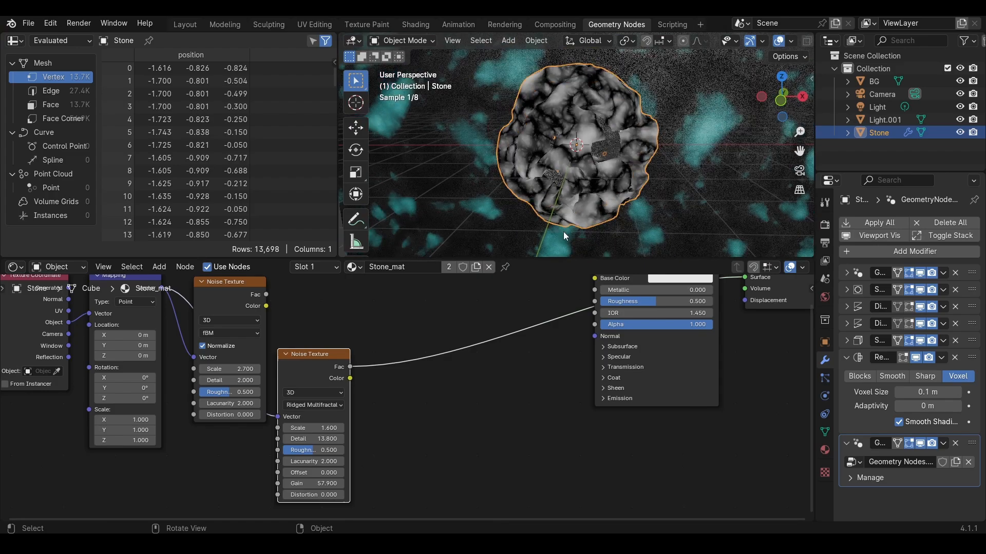
drag(305, 483, 328, 483)
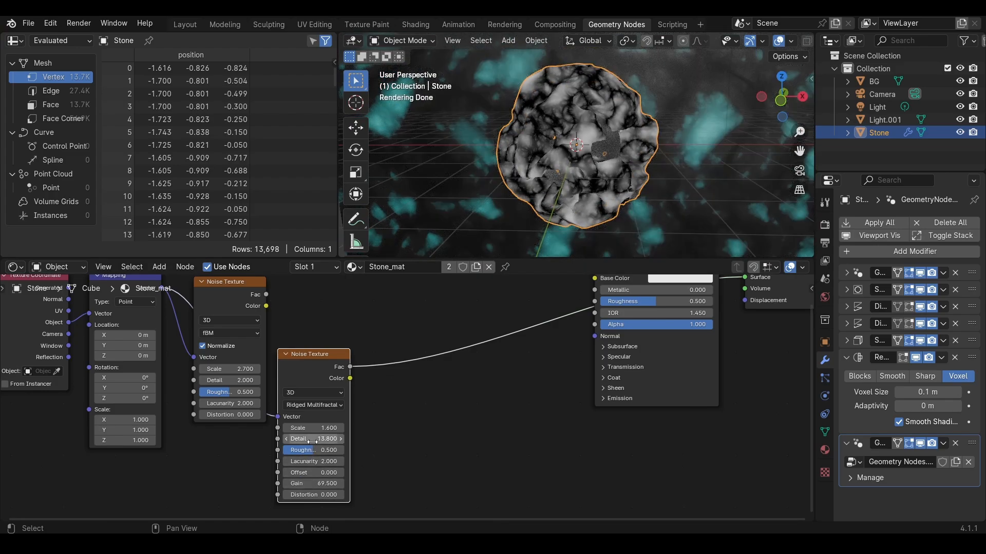
click(374, 417)
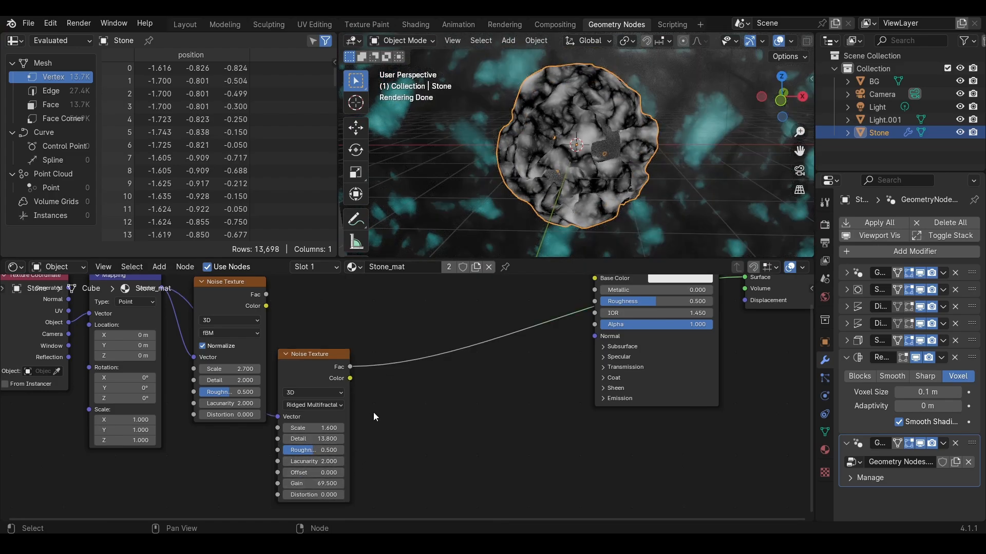
- Add a float Mix node and connect the fBM noise's Fac to A and the Ridged Multifractal noise's Fac to B
scroll(374, 414, down, 1)
key(shift+a)
text(mix)
key(Return)
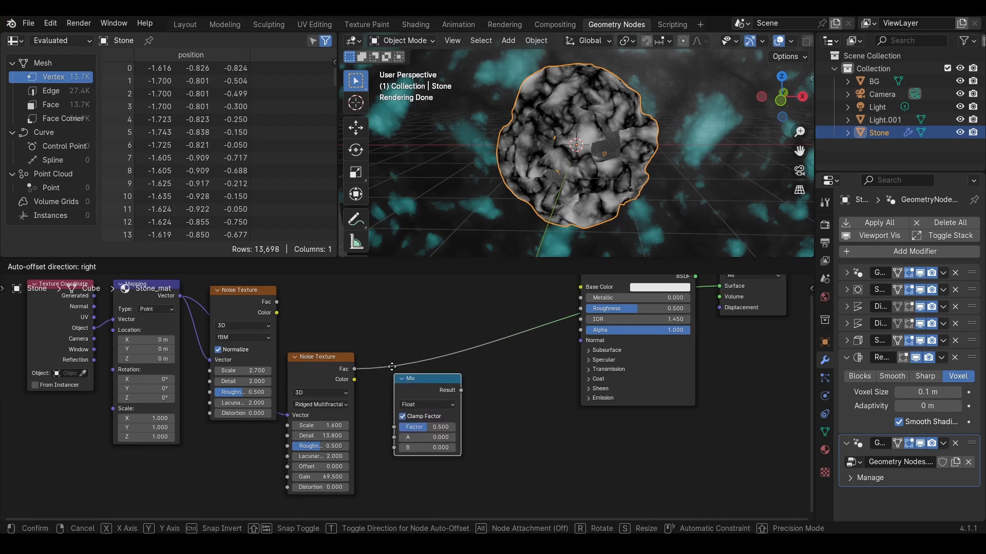
click(372, 316)
drag(277, 354, 375, 387)
drag(354, 421, 420, 379)
- Preview the Mix node on the stone and set its Factor to 0.8
ctrl+shift+click(408, 331)
double_click(412, 378)
text(.)
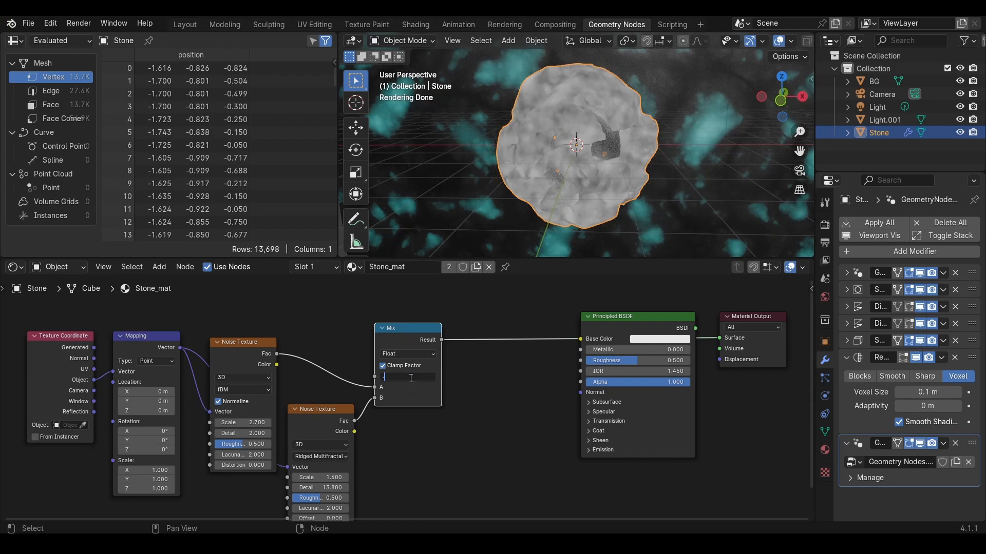
text(8)
key(Return)
- Move the Principled BSDF and Material Output away from the Mix node, then route its Result through Base Color to the output
middle_drag(480, 415, 325, 438)
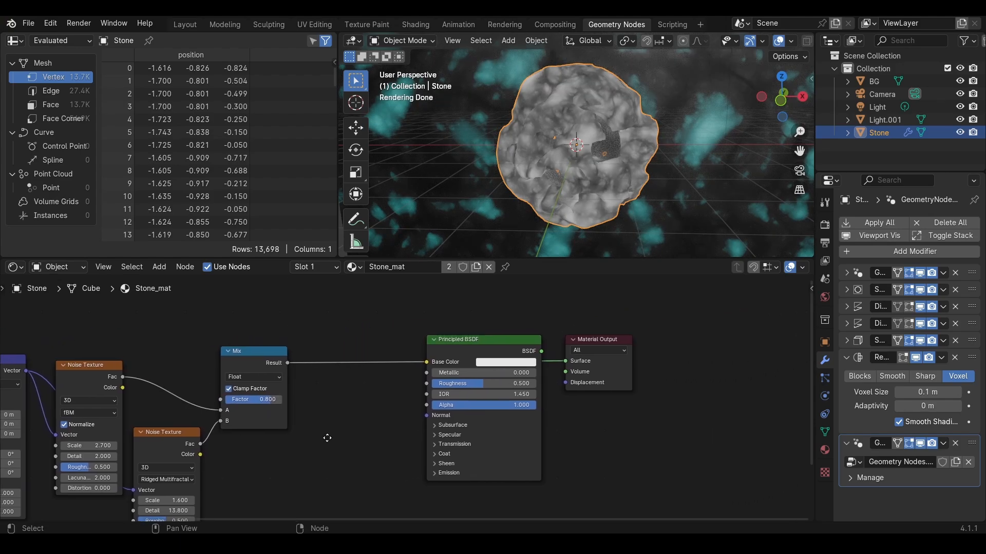
drag(487, 340, 658, 333)
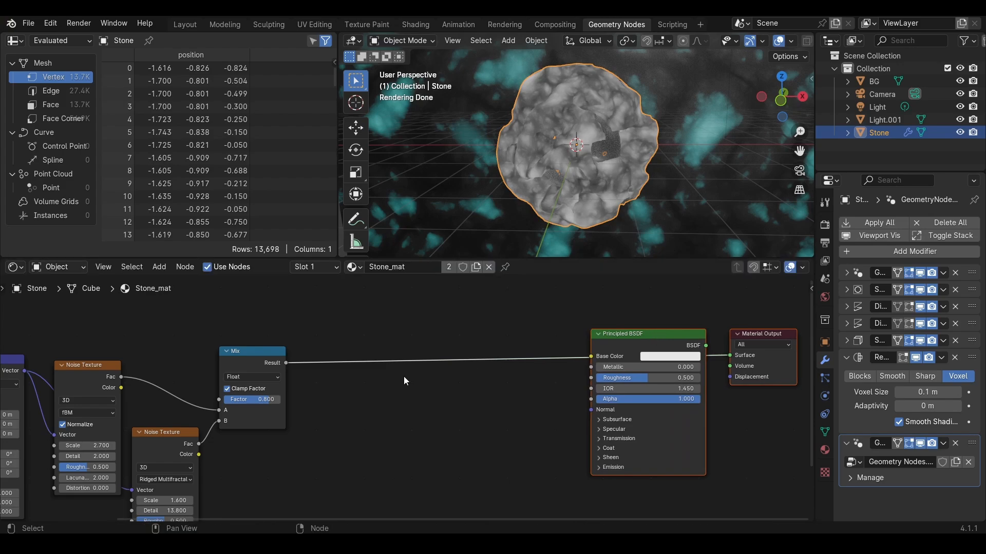
drag(285, 363, 473, 371)
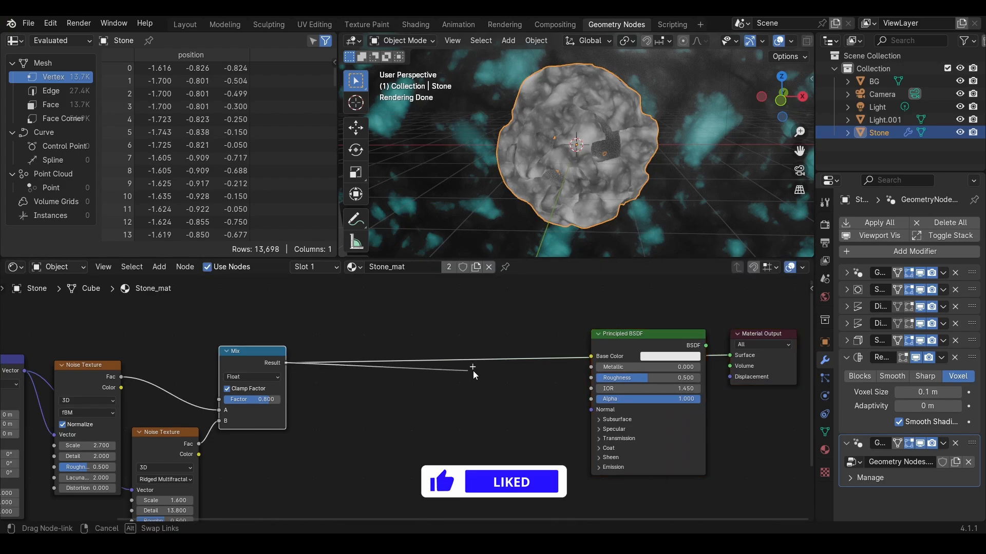
ctrl+shift+click(628, 337)
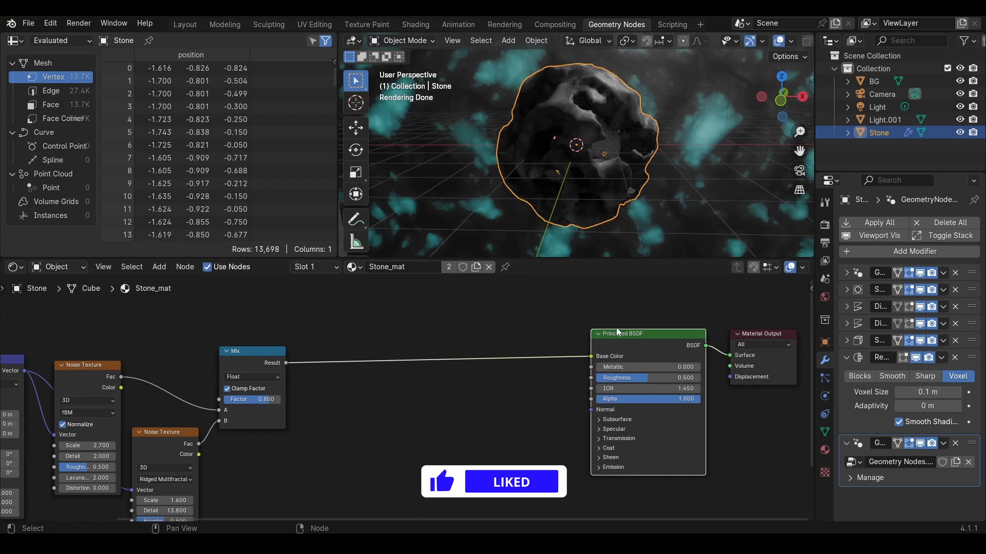
- Insert a Math node set to Power between Mix and Base Color, with an Exponent of 0.08
key(shift+a)
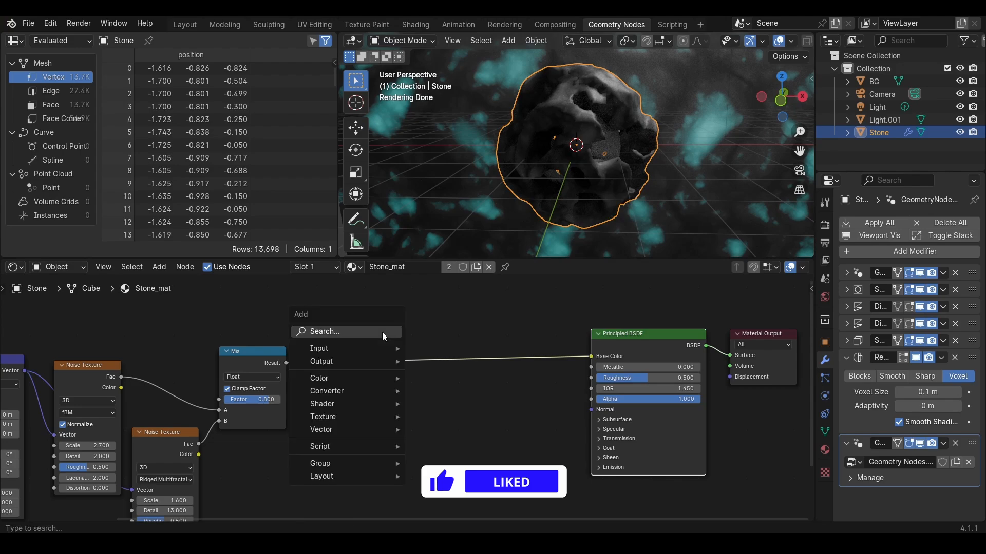
text(math)
key(Return)
click(327, 344)
click(350, 367)
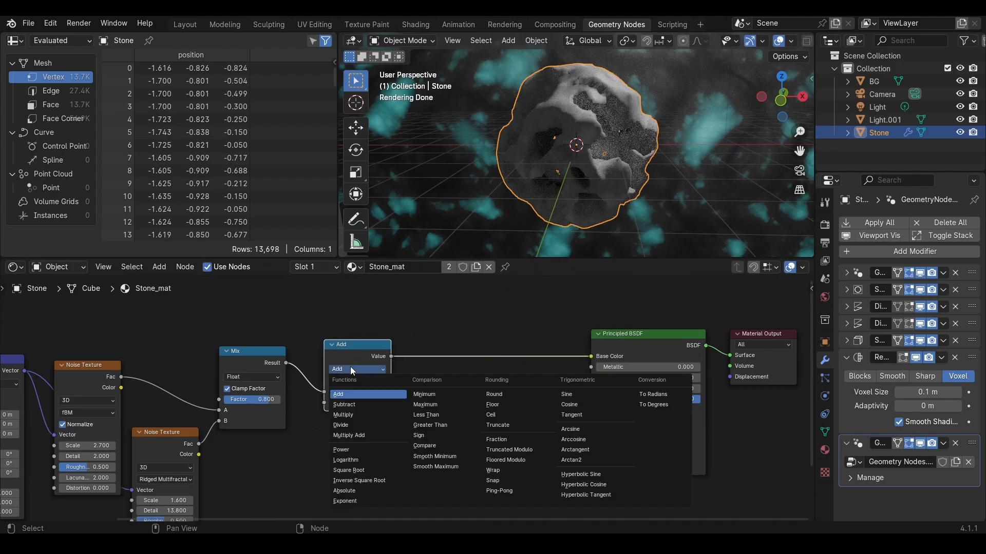
click(355, 449)
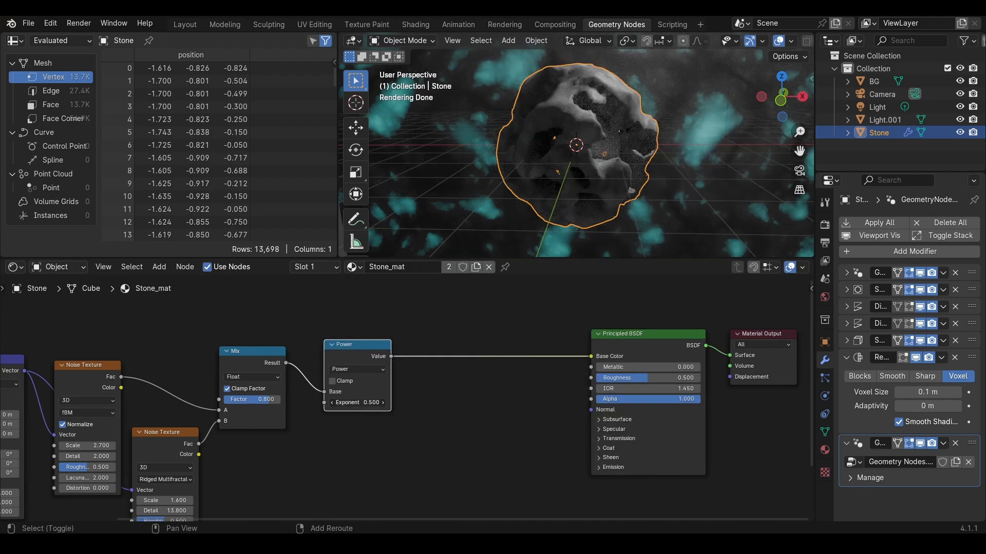
drag(358, 403, 339, 402)
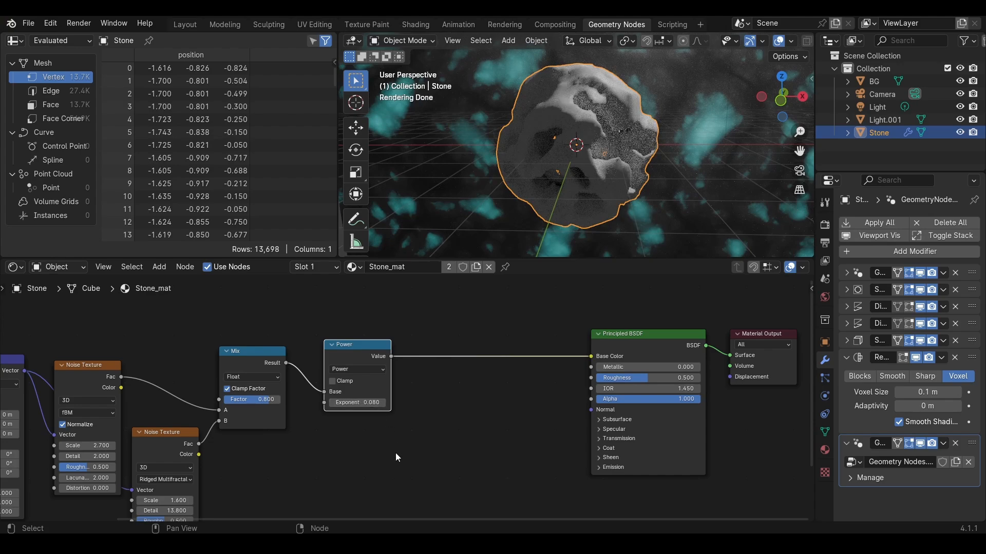
- Add a Bump node and place it between the Power node and the Principled BSDF, below their link
middle_drag(395, 457, 418, 377)
key(shift+a)
text(bum)
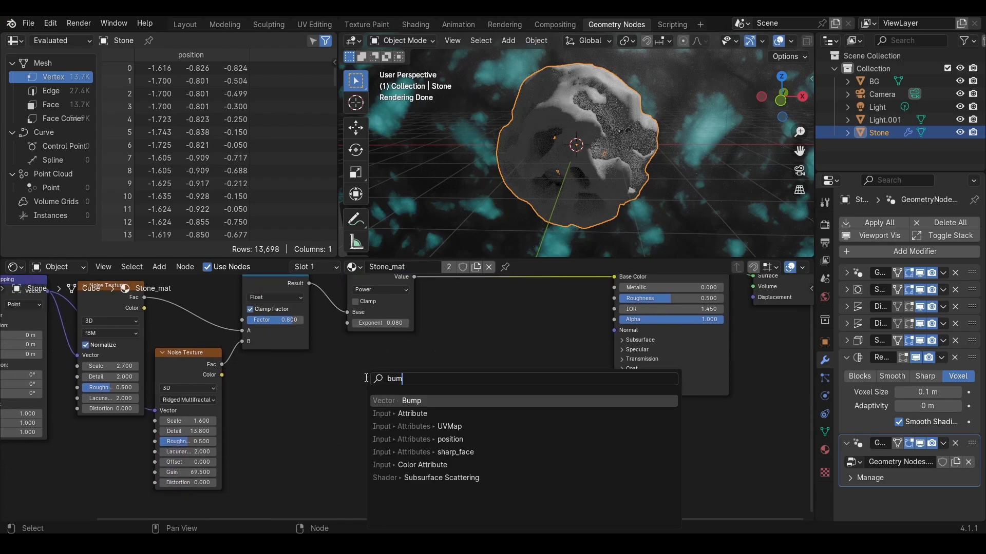
key(Return)
click(376, 384)
middle_drag(323, 322, 301, 346)
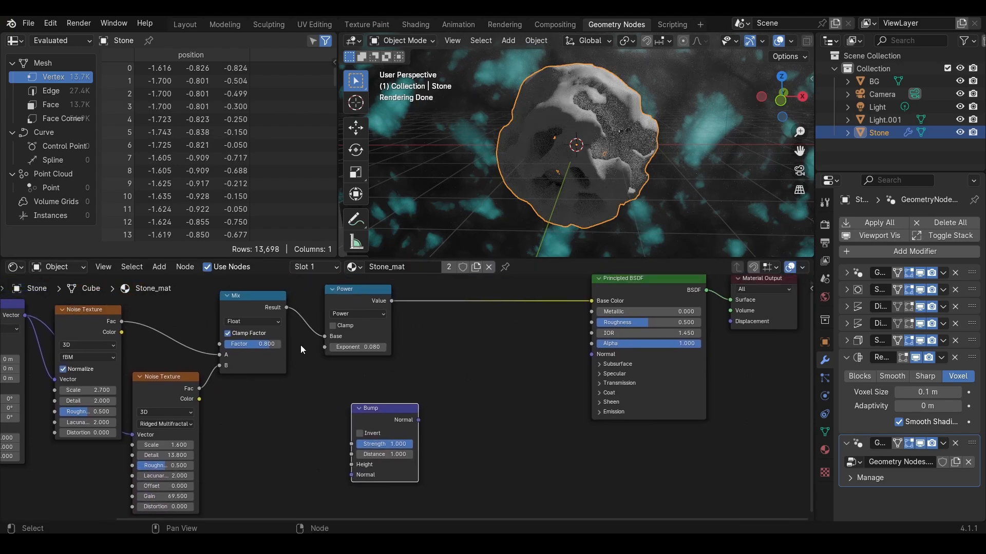
drag(385, 409, 474, 404)
- Connect the Mix Result to the Bump node's Height and the Bump output to the Principled BSDF's Normal
drag(392, 301, 434, 387)
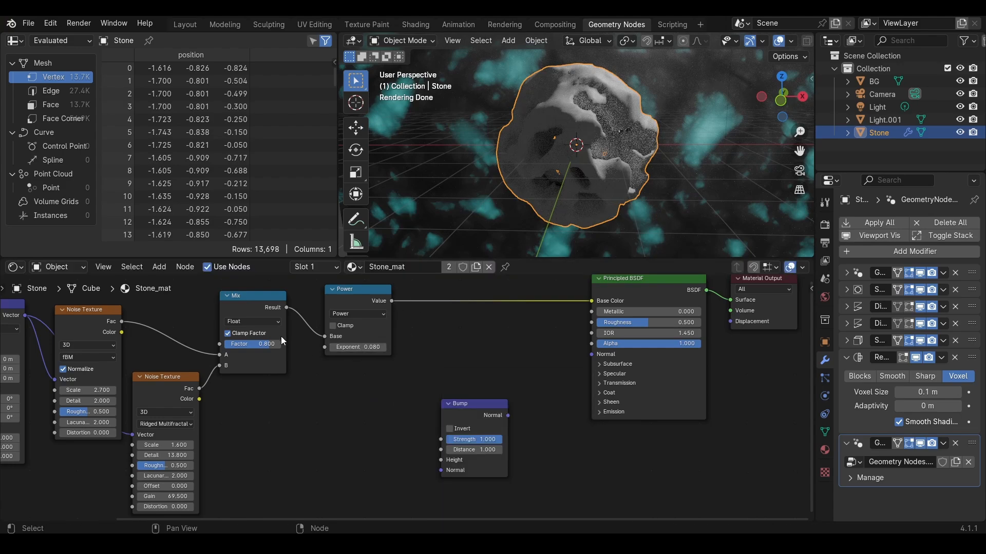
drag(286, 308, 294, 315)
drag(438, 464, 440, 460)
drag(508, 415, 592, 354)
- Inspect the bumpy stone up close and lower the Bump node's Strength to 0.287
middle_drag(627, 168, 617, 182)
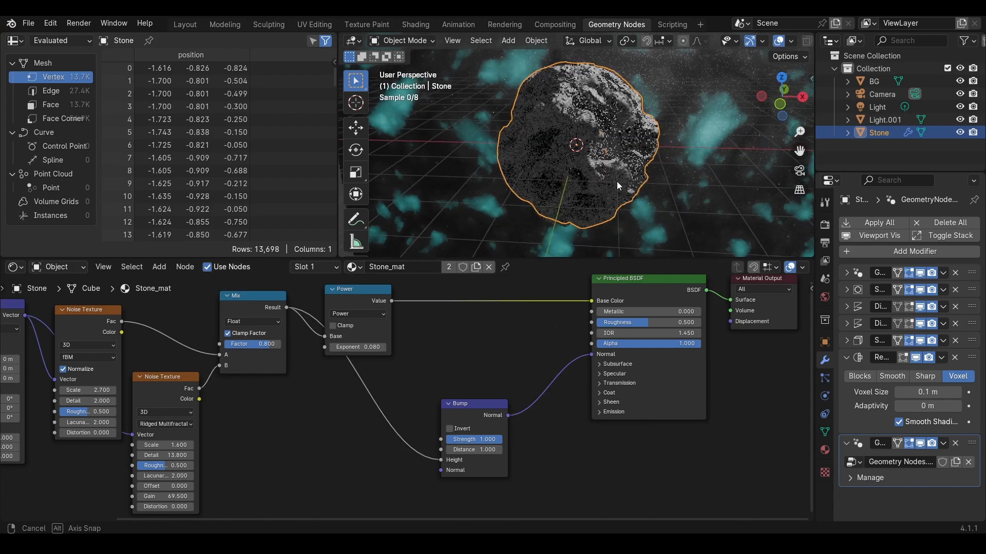
scroll(617, 181, up, 1)
middle_drag(508, 436, 504, 404)
drag(492, 407, 462, 407)
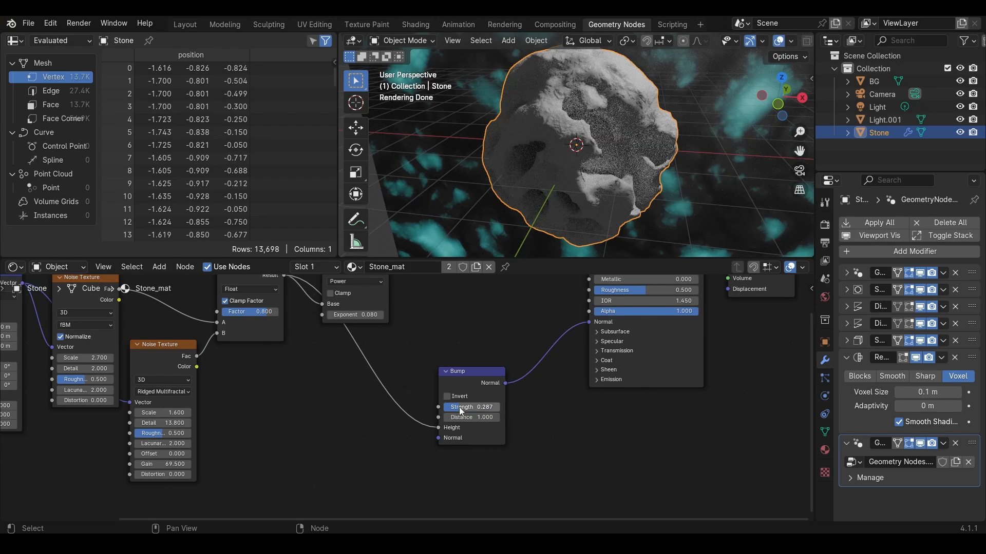
- Add a Displacement node below the Bump node and connect the Mix Result to its Height
middle_drag(363, 429, 380, 398)
scroll(381, 398, down, 1)
key(shift+a)
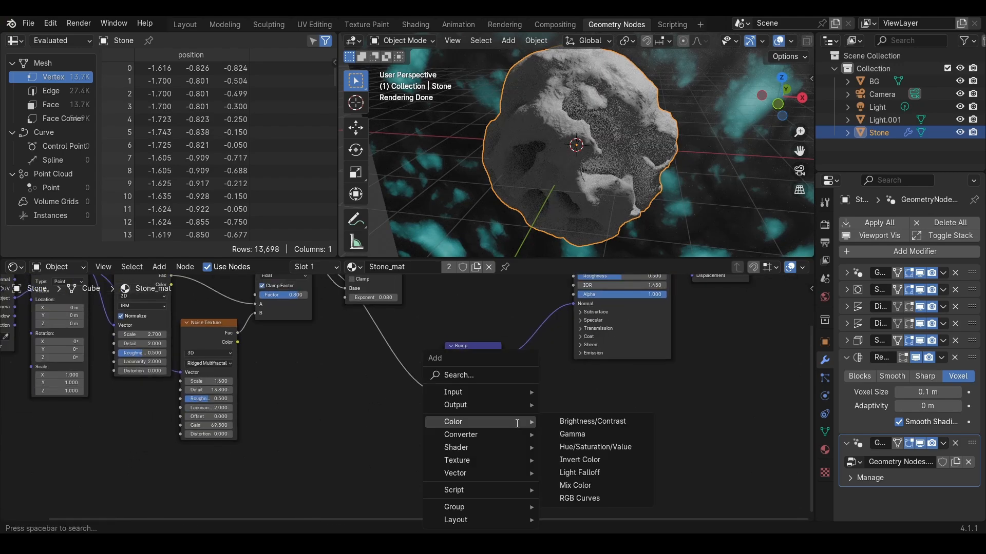
text(disp)
key(Return)
click(540, 411)
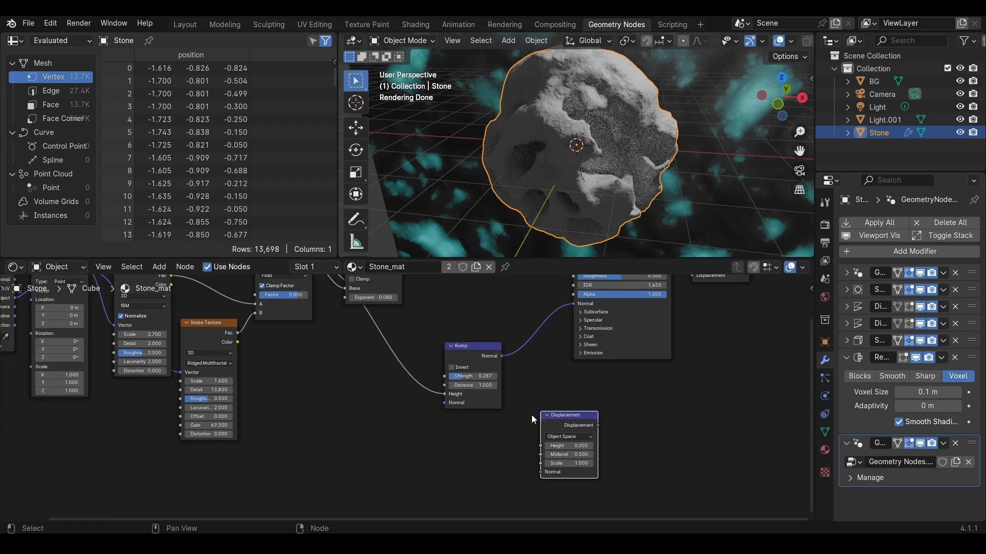
middle_drag(360, 301, 331, 323)
drag(502, 488, 509, 476)
key(ctrl+z)
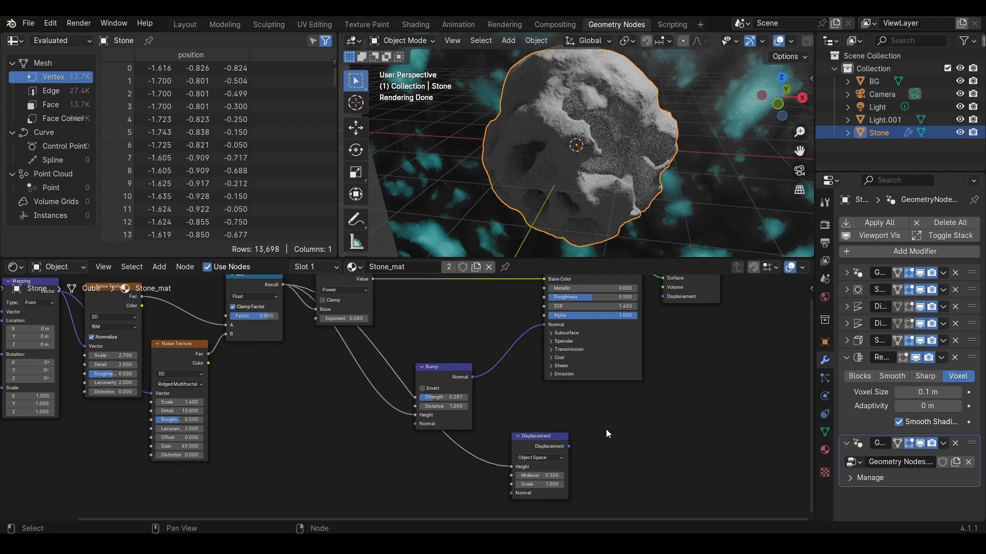
- Connect the Displacement node's output to the Displacement socket of the Material Output
middle_drag(606, 434, 513, 439)
drag(476, 451, 484, 446)
drag(571, 308, 570, 308)
middle_drag(570, 308, 576, 338)
key(ctrl+z)
key(ctrl+shift+z)
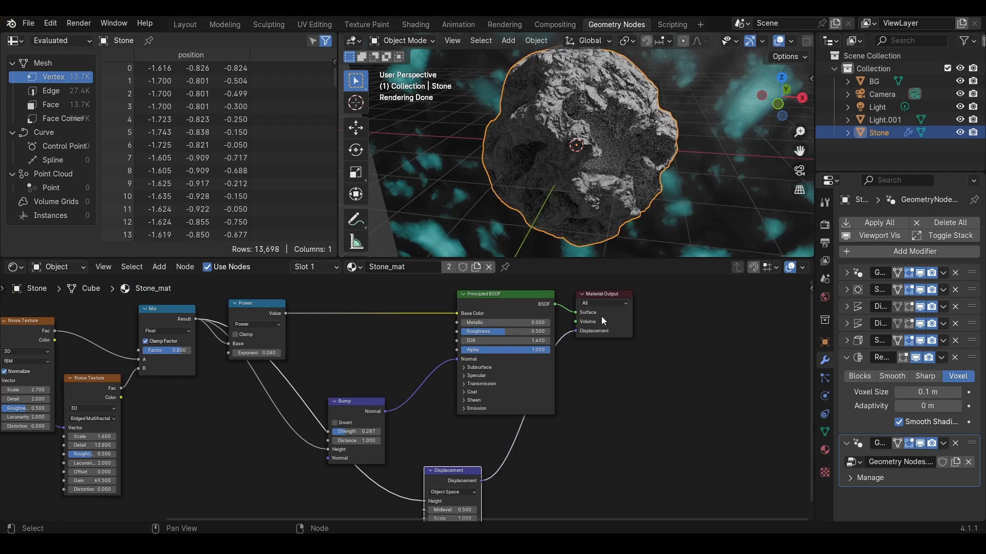
- In Stone_mat's surface settings, change the displacement method to Displacement and Bump
click(825, 450)
scroll(857, 437, down, 10)
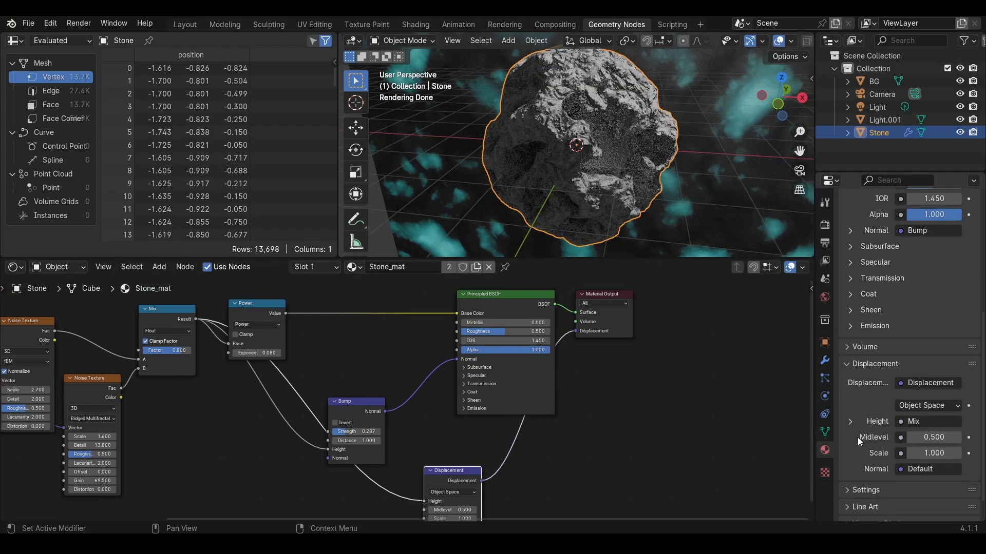
click(867, 463)
scroll(867, 453, down, 3)
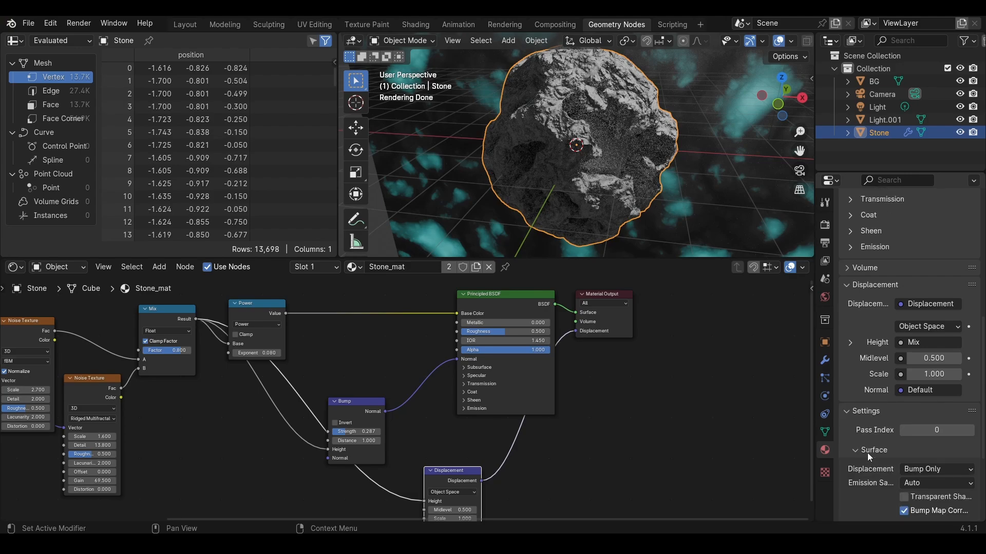
click(937, 442)
click(919, 486)
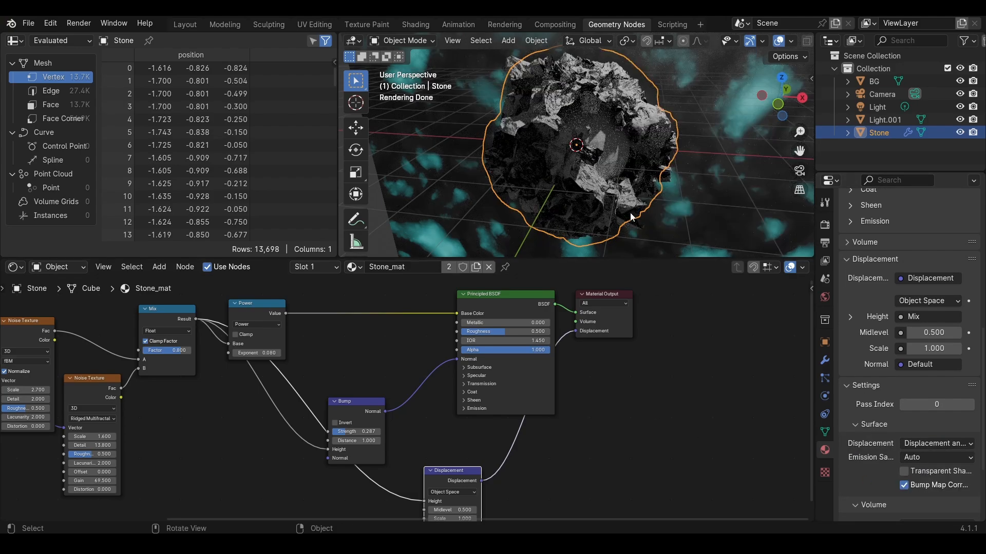
- Set the Displacement node's Midlevel to 0 and its Scale to 0.04
scroll(559, 401, up, 4)
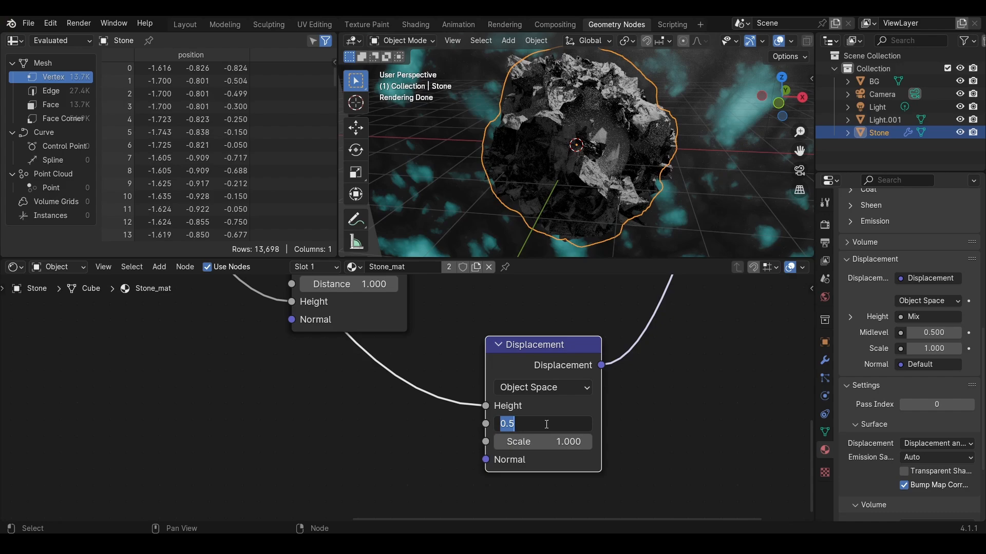
text(0)
key(Return)
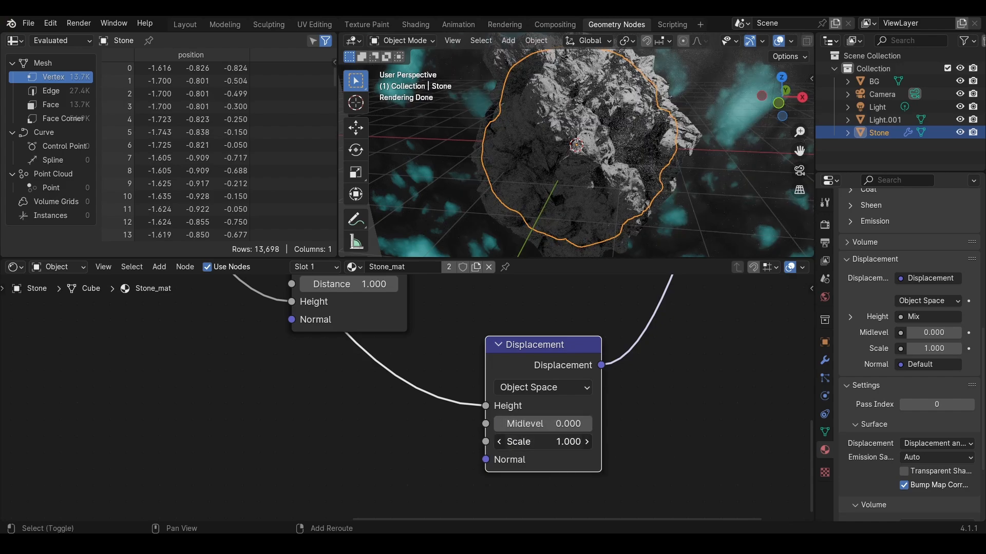
drag(544, 442, 495, 441)
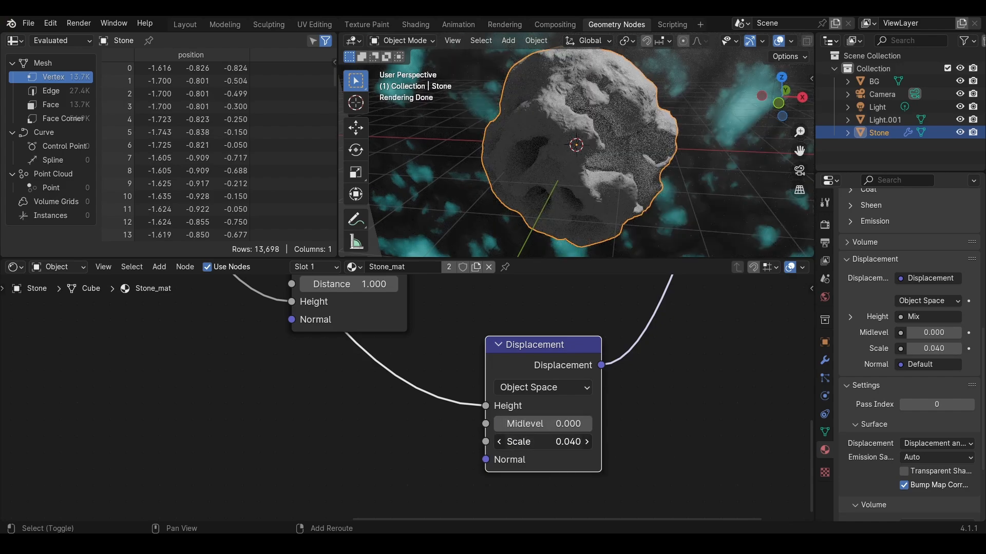
middle_drag(452, 467, 412, 473)
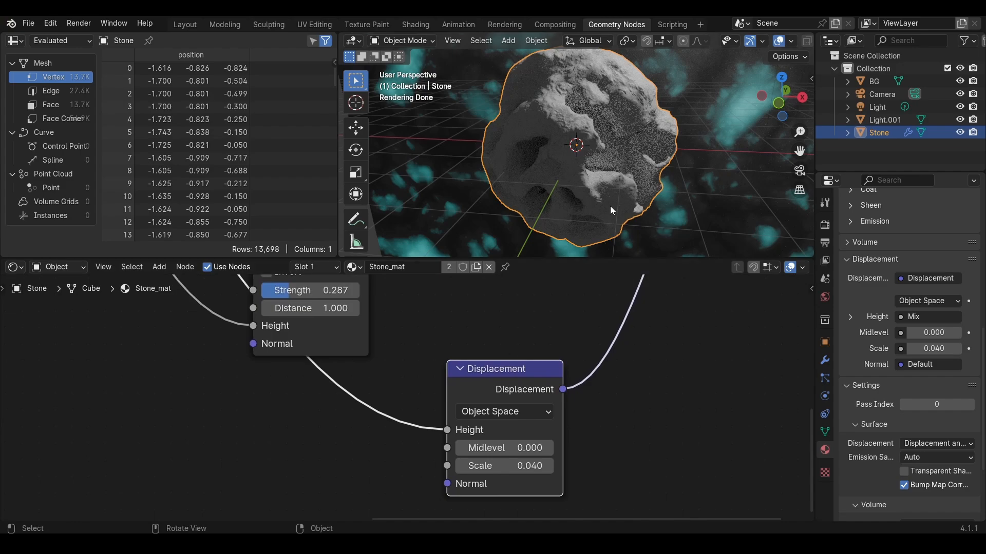
- Add a Geometry node to Stone_mat in the empty area below the noise textures
middle_drag(413, 413, 514, 418)
scroll(544, 417, down, 4)
middle_drag(378, 415, 432, 435)
scroll(433, 435, down, 1)
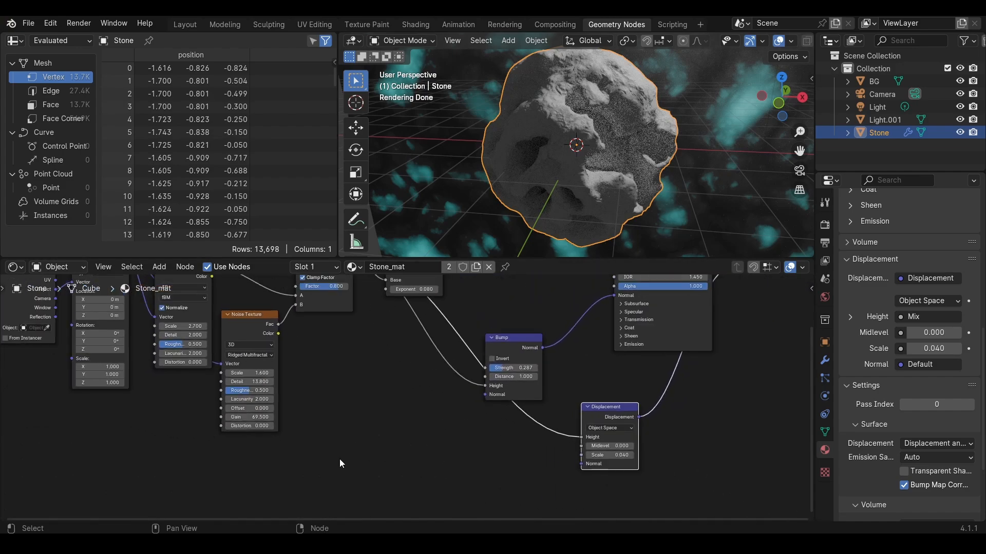
key(shift+a)
mouse_move(340, 460)
text(geo)
key(Return)
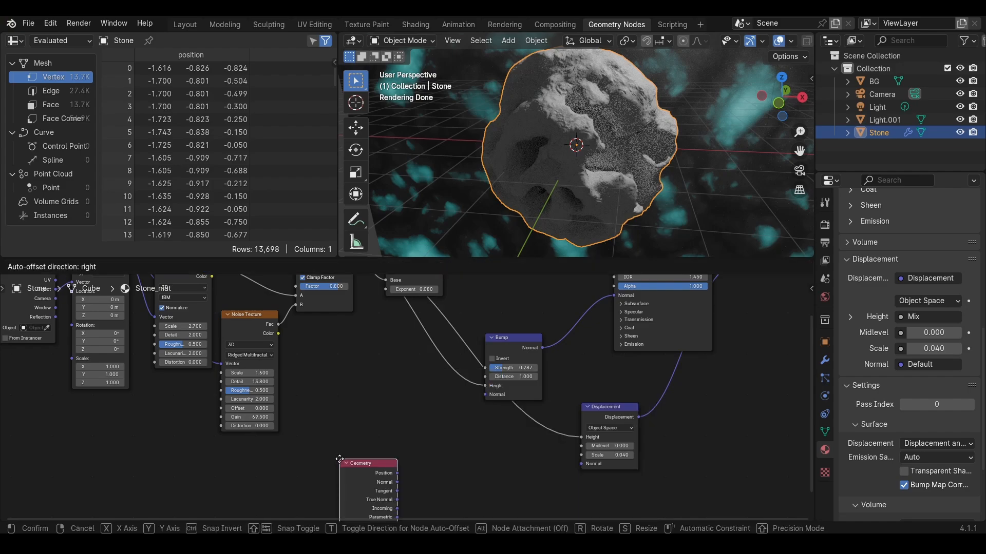
click(360, 399)
- Add a Color Ramp node beside the Geometry node and connect Geometry's Pointiness to the ramp's Fac
key(shift+a)
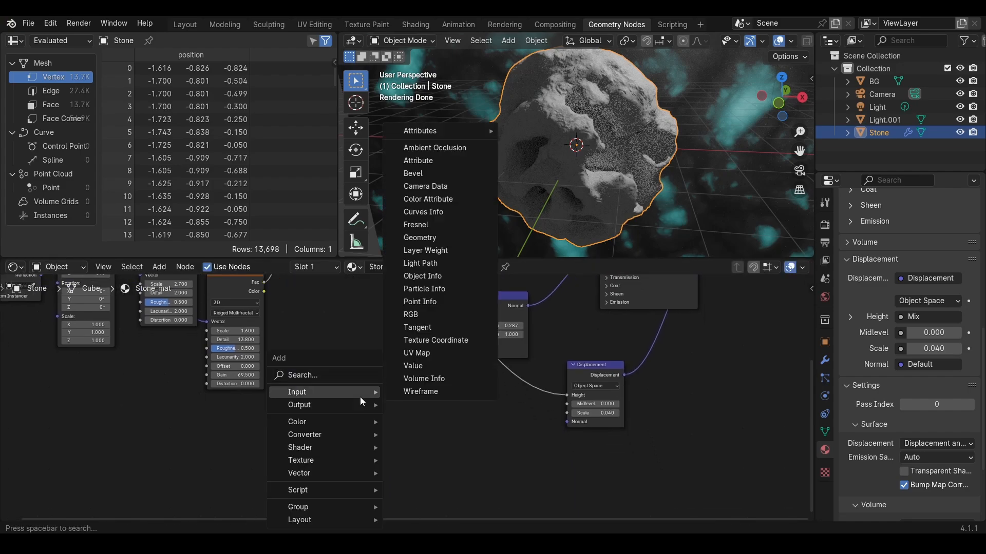
text(ram)
key(Return)
click(362, 400)
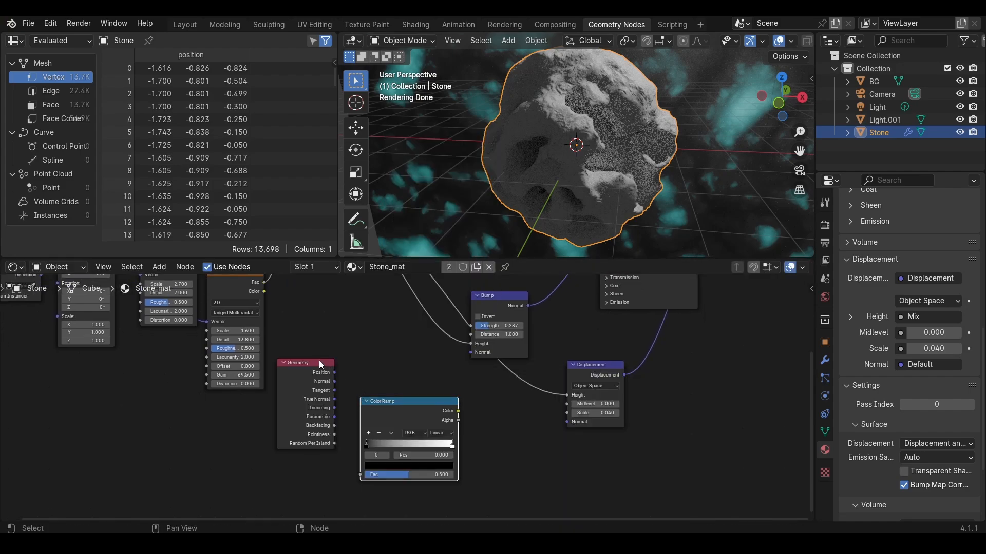
drag(319, 361, 290, 413)
scroll(316, 486, up, 1)
scroll(303, 462, up, 1)
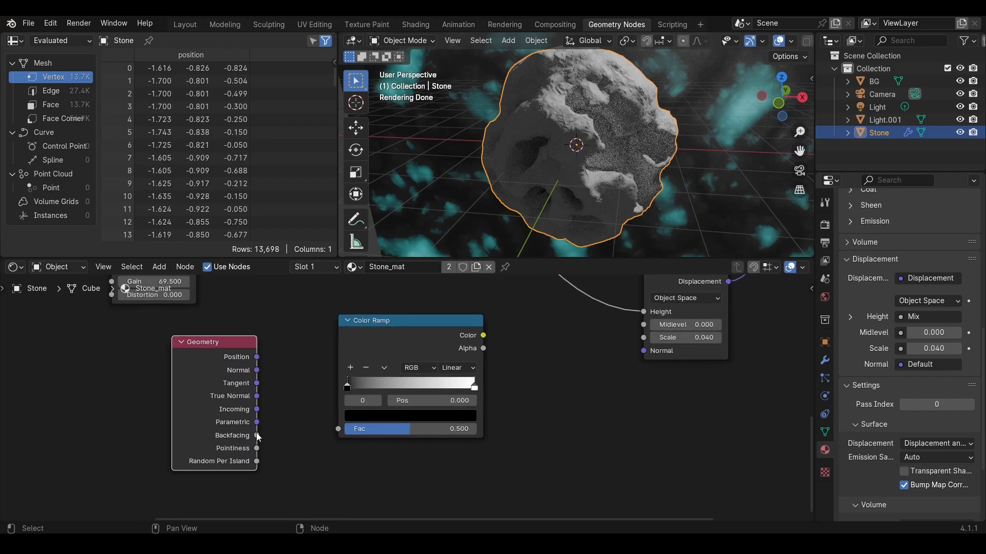
drag(257, 448, 338, 428)
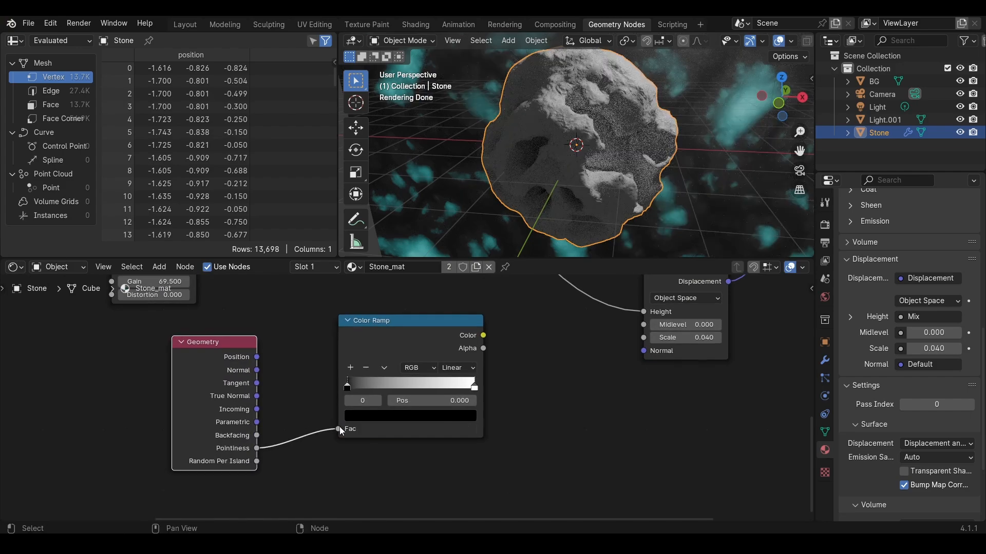
- Preview the Color Ramp on the stone and set its black stop to 0.524 and its white stop to 0.825
ctrl+shift+click(415, 322)
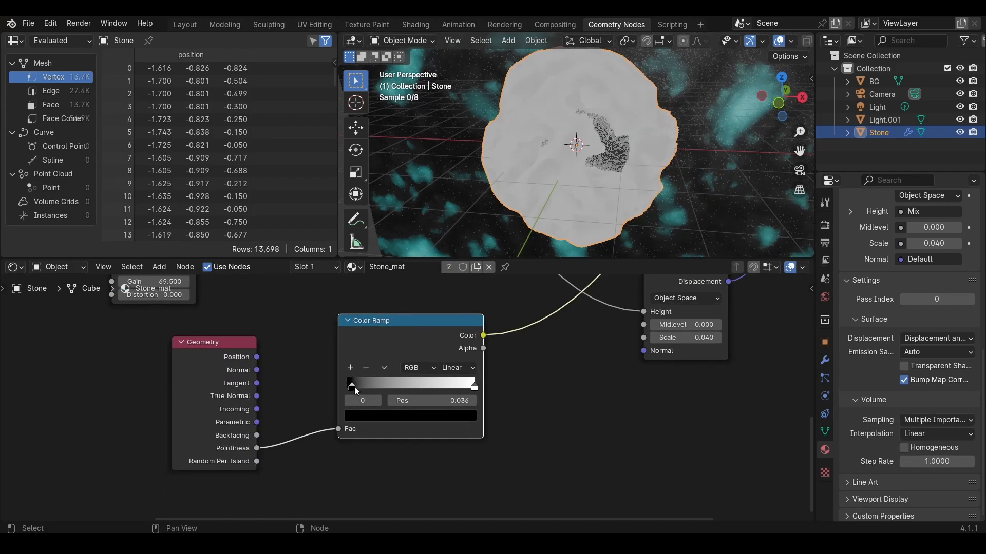
drag(354, 389, 419, 392)
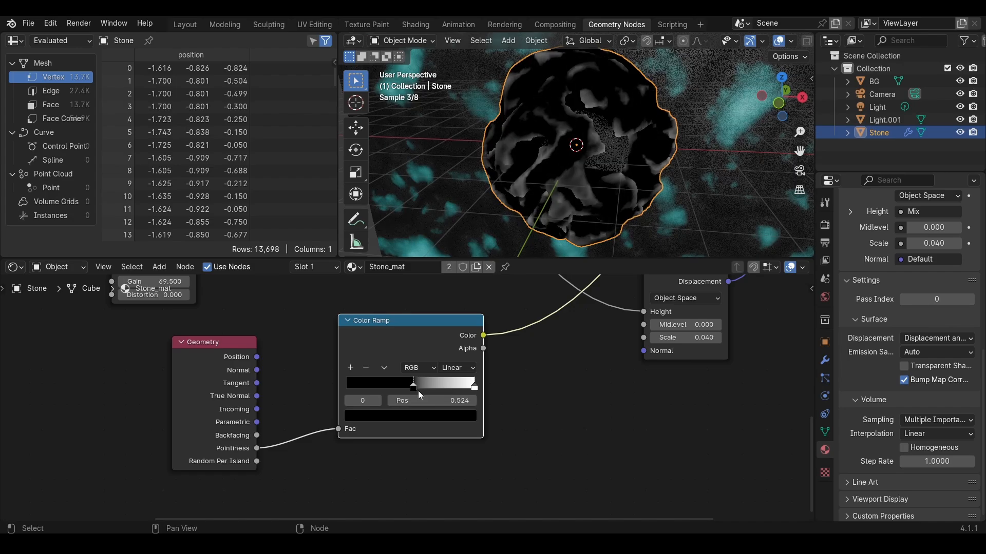
mouse_move(589, 220)
middle_down()
mouse_move(633, 219)
mouse_move(577, 210)
middle_up()
drag(474, 386, 453, 389)
middle_drag(601, 208, 580, 213)
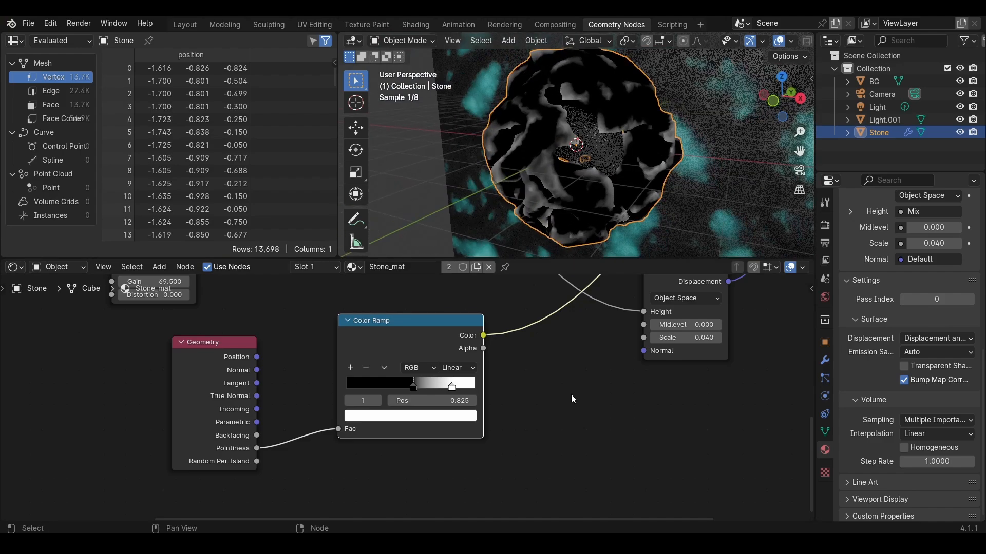
- Move the Bump, Displacement, Principled BSDF and Material Output nodes farther right to make room for more nodes
scroll(577, 399, down, 2)
middle_drag(585, 403, 475, 480)
scroll(476, 480, down, 1)
scroll(637, 377, down, 2)
middle_drag(636, 376, 547, 429)
scroll(547, 429, down, 1)
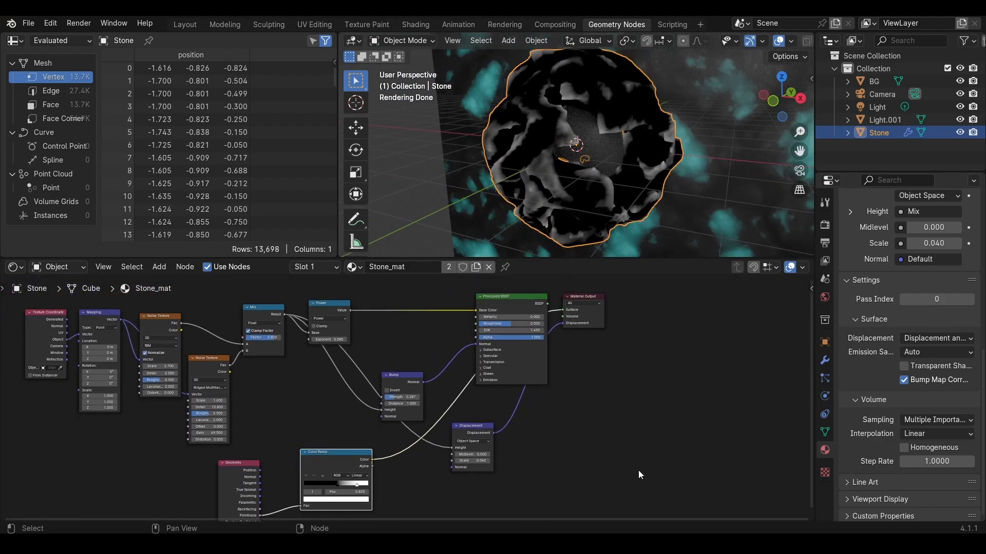
drag(627, 472, 416, 309)
drag(452, 425, 581, 434)
drag(534, 393, 521, 356)
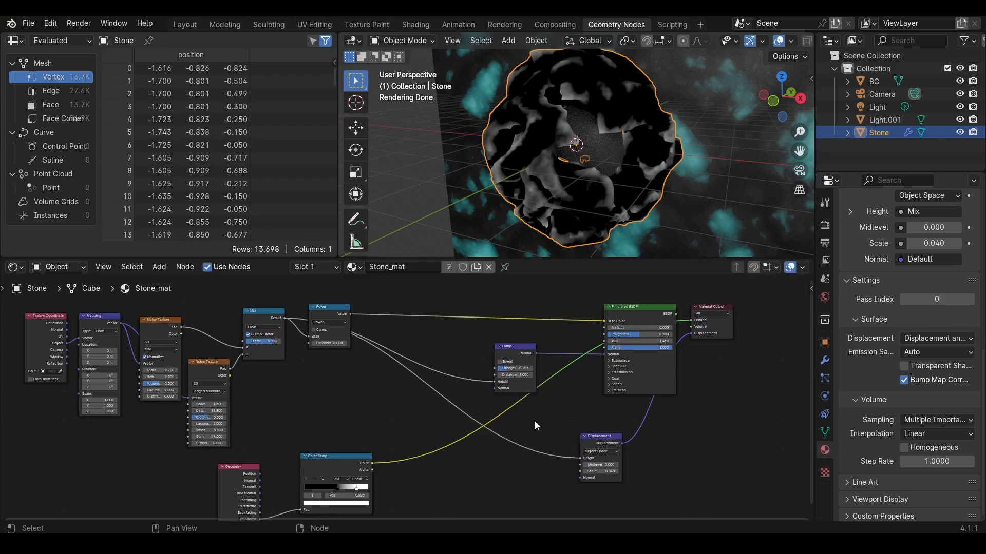
key(Home)
- Add a Mix Color node, connecting the first Noise Texture's Fac to A and the Color Ramp's Color to B
key(shift+a)
text(mix)
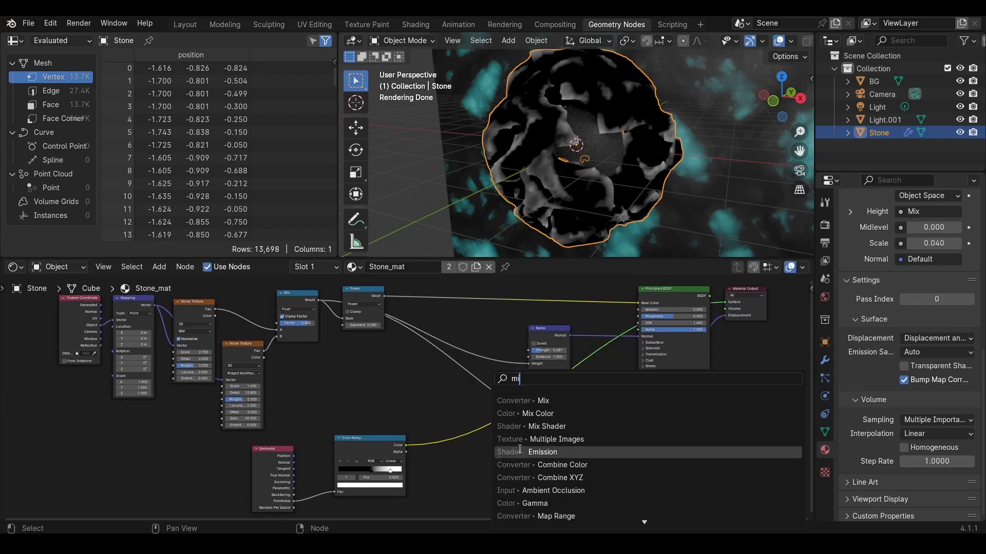
click(539, 416)
click(481, 448)
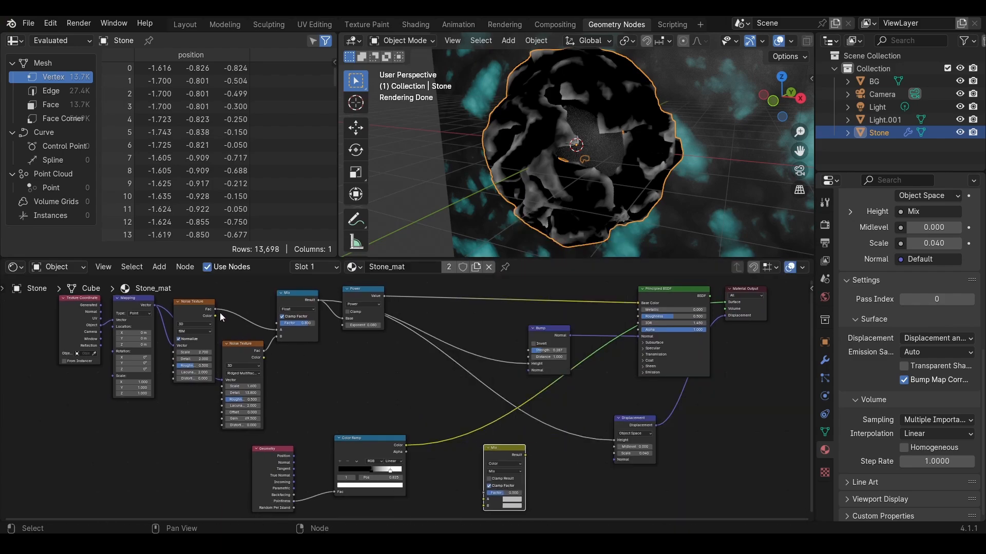
drag(479, 471, 485, 486)
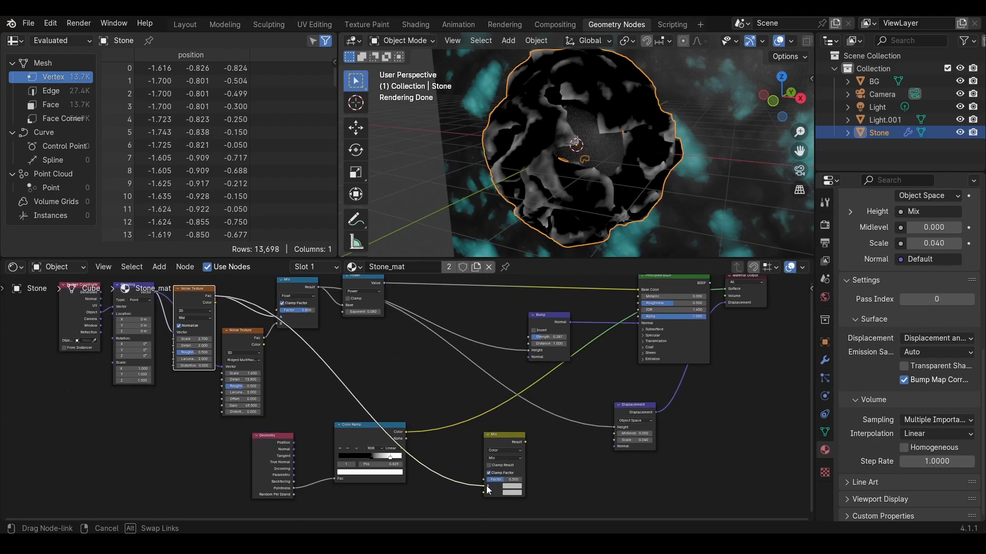
middle_drag(505, 439, 517, 363)
scroll(414, 368, up, 3)
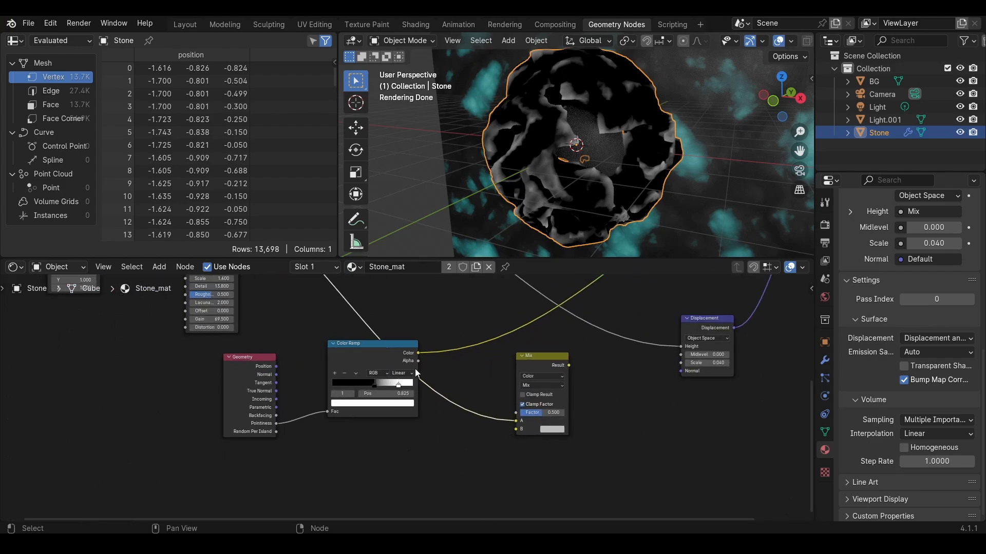
drag(528, 363, 479, 314)
scroll(500, 332, up, 2)
- Set the Mix Color node's blending mode to Multiply and its Factor to 1, previewing its result on the stone
click(520, 313)
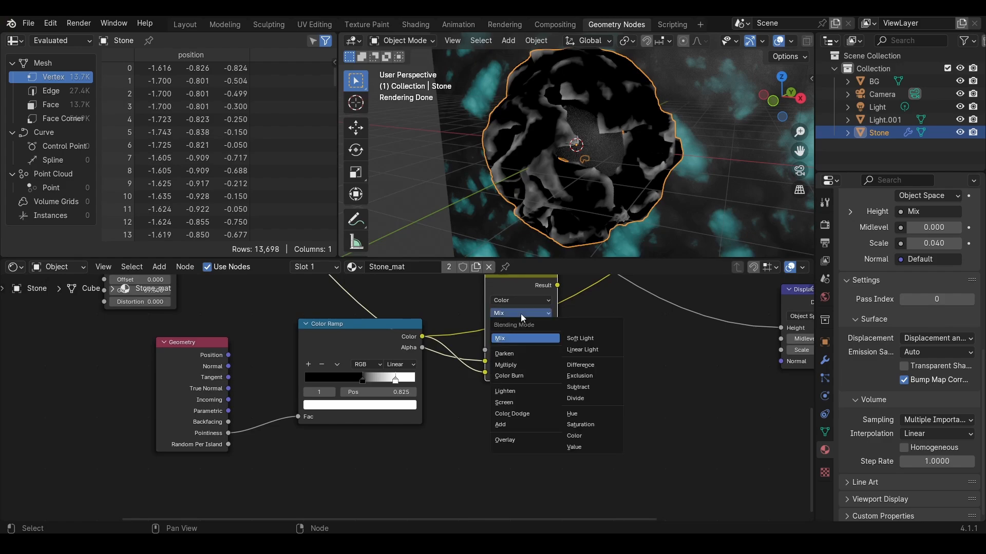
click(519, 362)
ctrl+shift+click(525, 283)
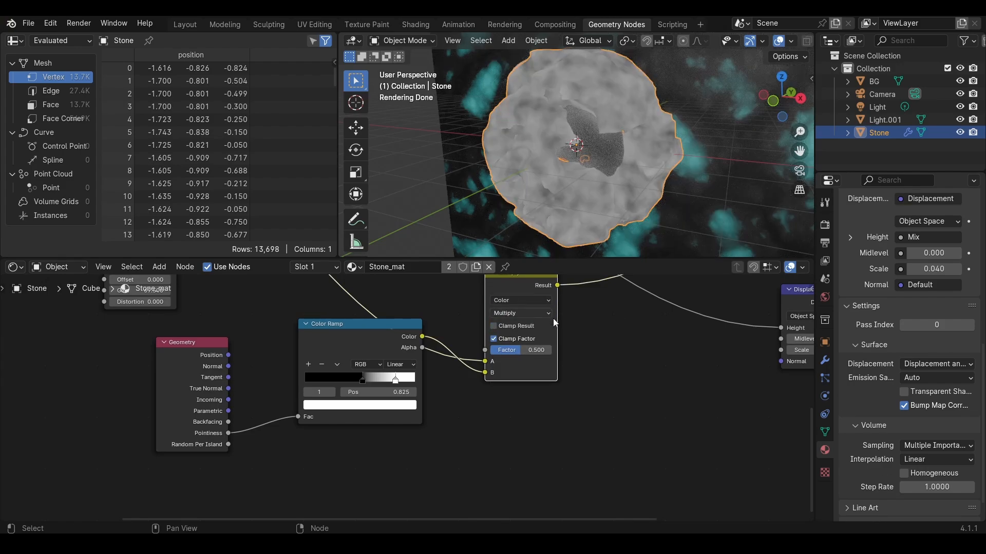
middle_drag(571, 352, 558, 371)
drag(504, 368, 544, 368)
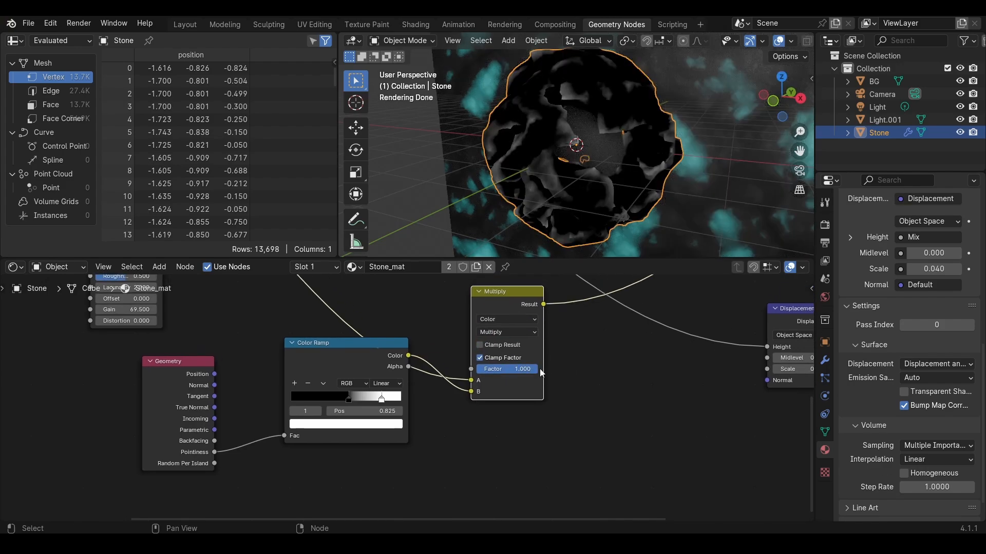
middle_drag(553, 356, 547, 375)
middle_drag(572, 215, 592, 200)
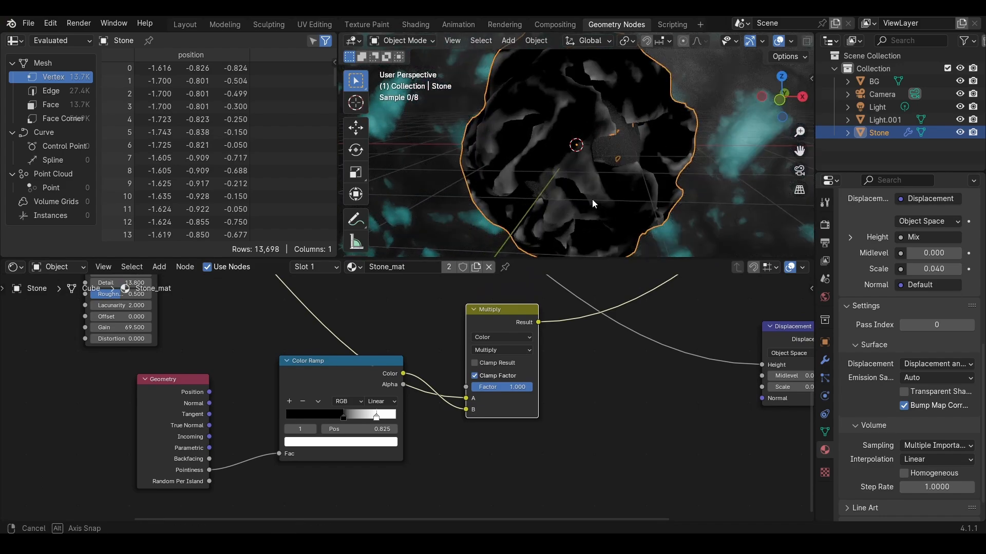
- Compare the Color Ramp output with the Multiply result by alternating their previews on the stone
ctrl+shift+click(377, 367)
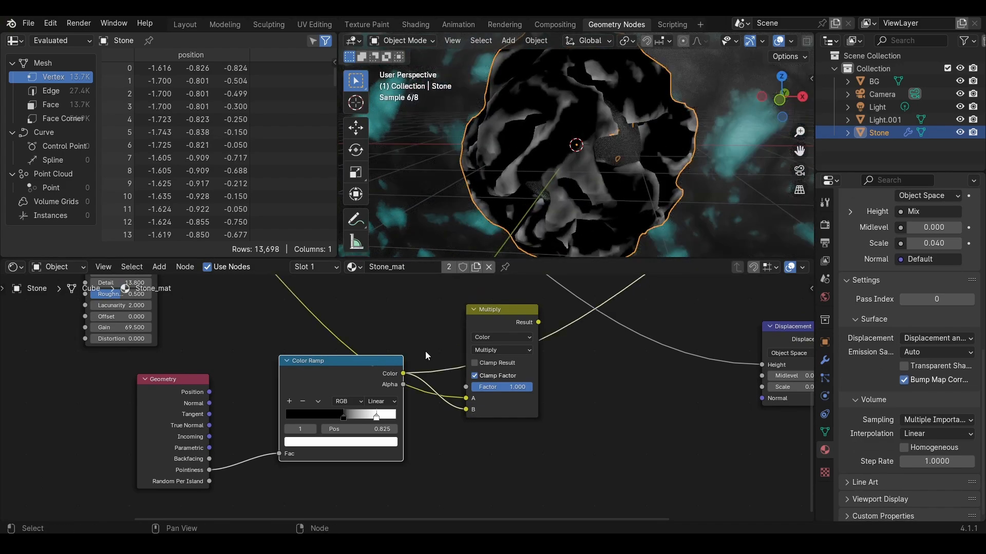
ctrl+shift+click(499, 319)
ctrl+shift+click(361, 362)
ctrl+shift+click(497, 320)
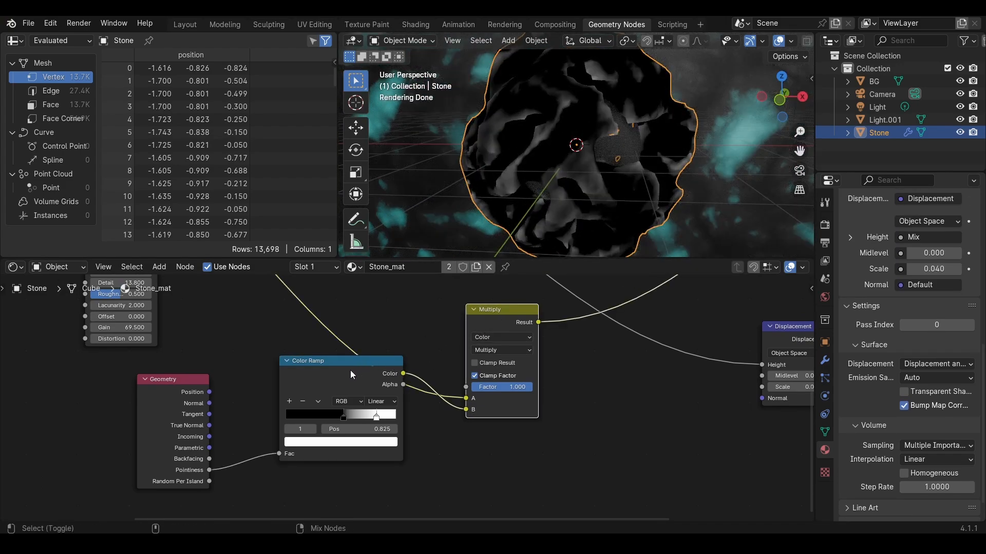
ctrl+shift+click(350, 370)
ctrl+shift+click(497, 312)
- Insert a second Mix Color node into the link feeding the Bump node's Height
middle_drag(623, 354, 378, 442)
scroll(378, 442, down, 3)
key(shift+a)
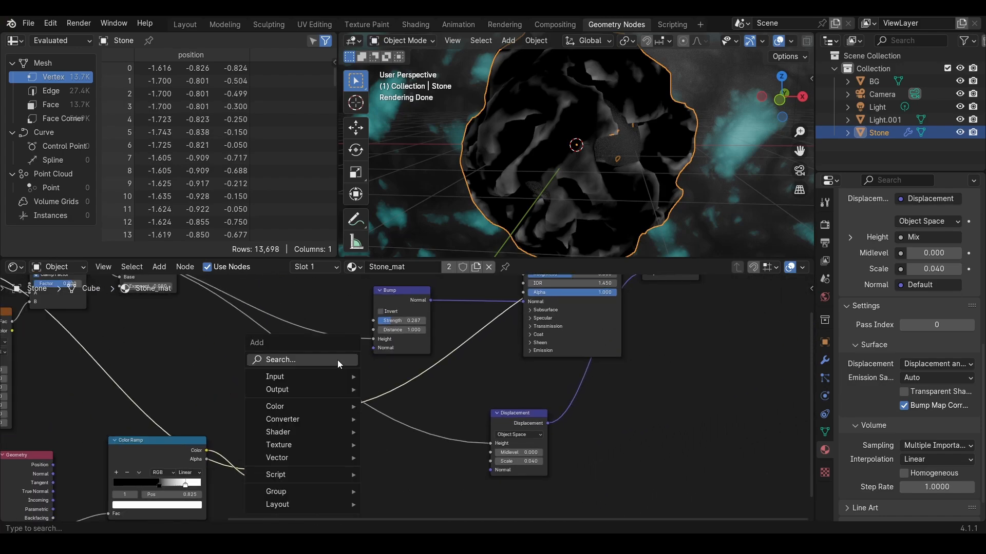
text(mi)
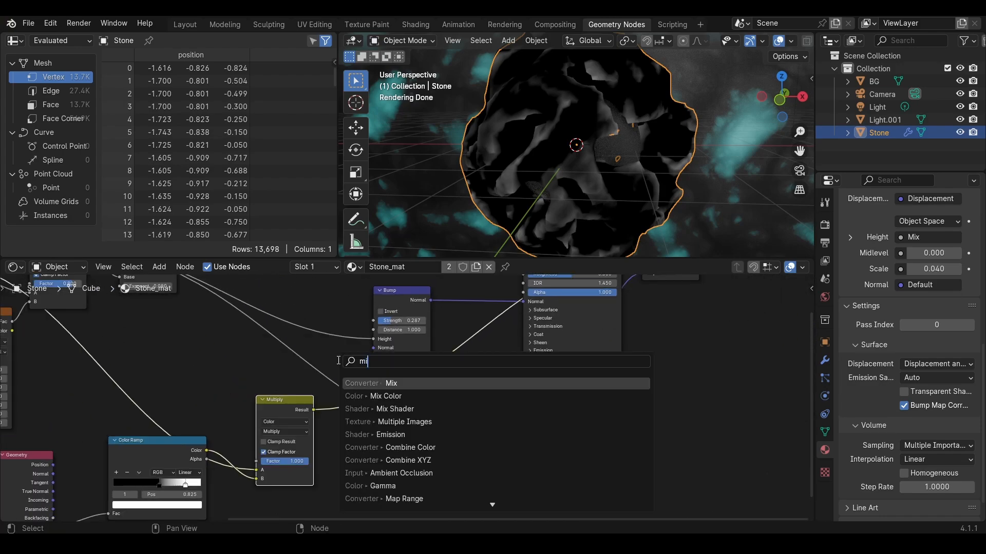
click(386, 395)
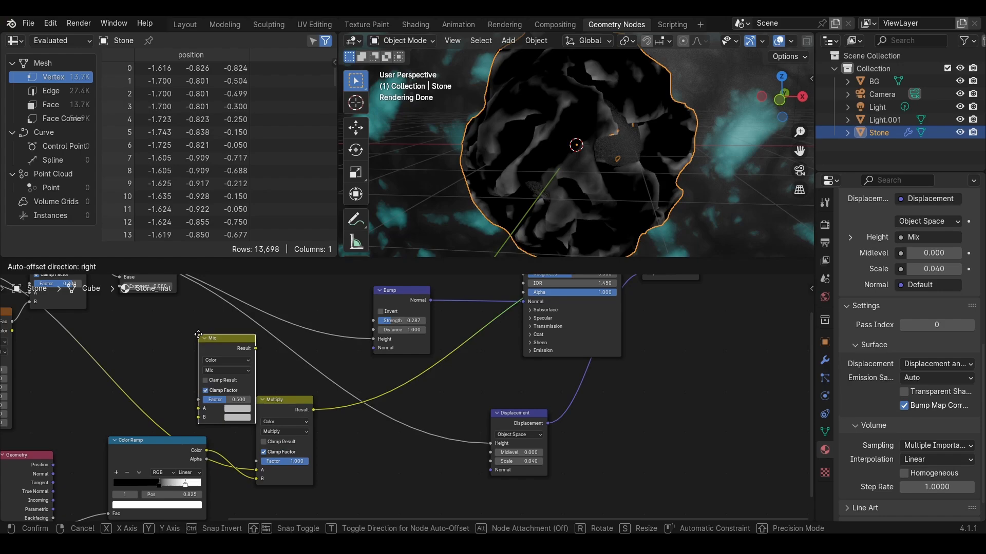
click(288, 339)
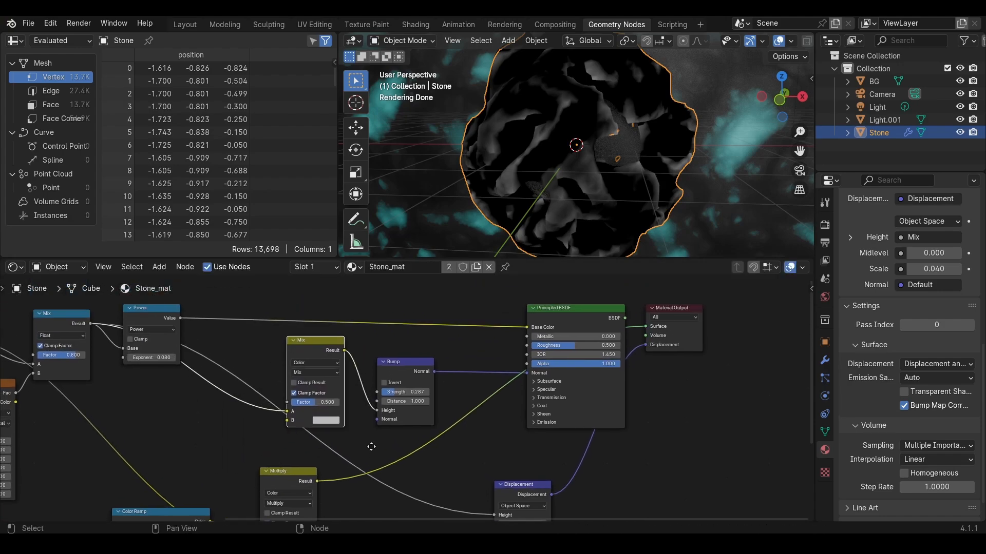
- Shift the new Mix node and the nodes after it right, and connect the Multiply Result to Mix's B input
middle_drag(371, 447, 513, 408)
scroll(469, 436, down, 2)
middle_drag(786, 298, 711, 317)
drag(721, 310, 365, 495)
drag(361, 341, 469, 336)
drag(362, 459, 417, 406)
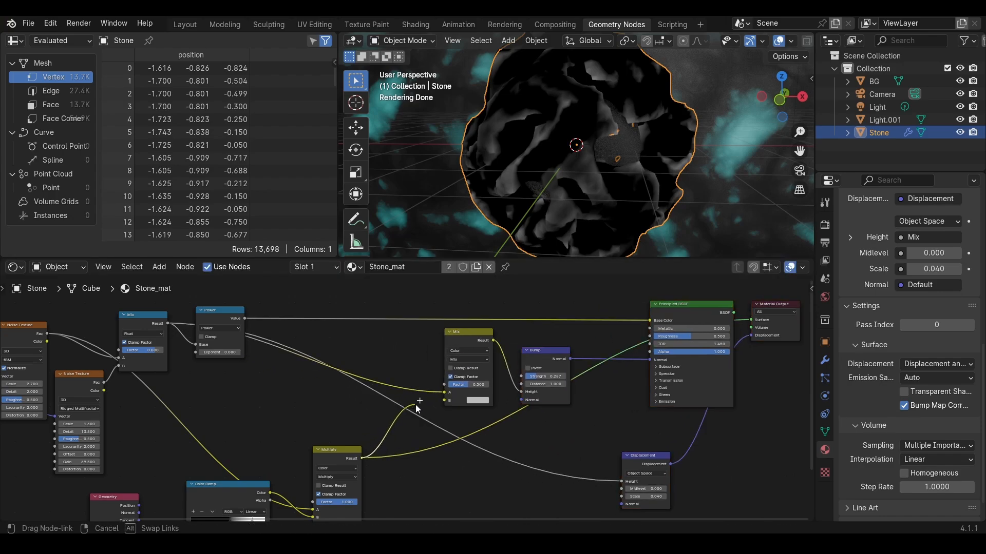
- Reconnect the Principled BSDF to the Material Output's Surface and inspect the shaded stone
middle_drag(682, 323, 655, 323)
scroll(654, 317, up, 1)
ctrl+shift+click(657, 310)
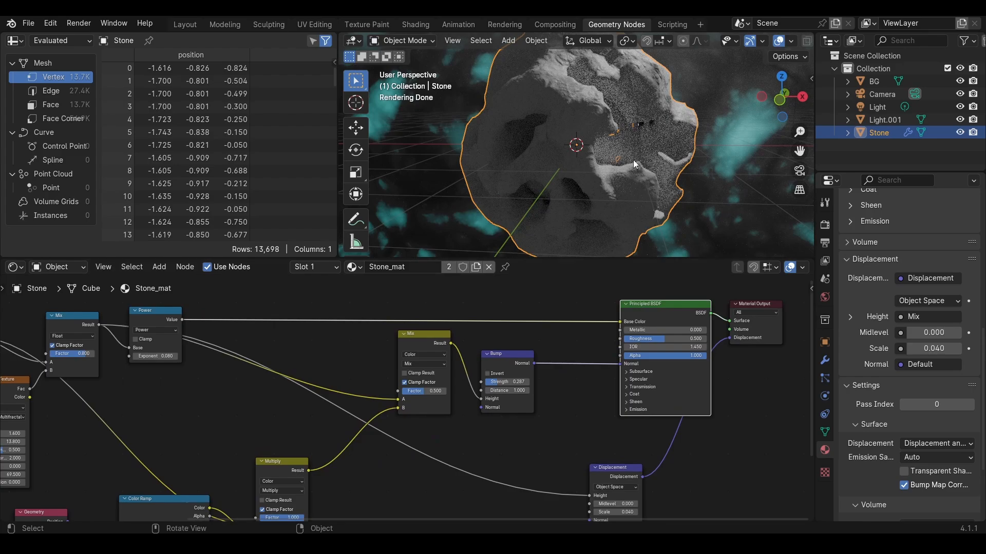
scroll(617, 183, up, 1)
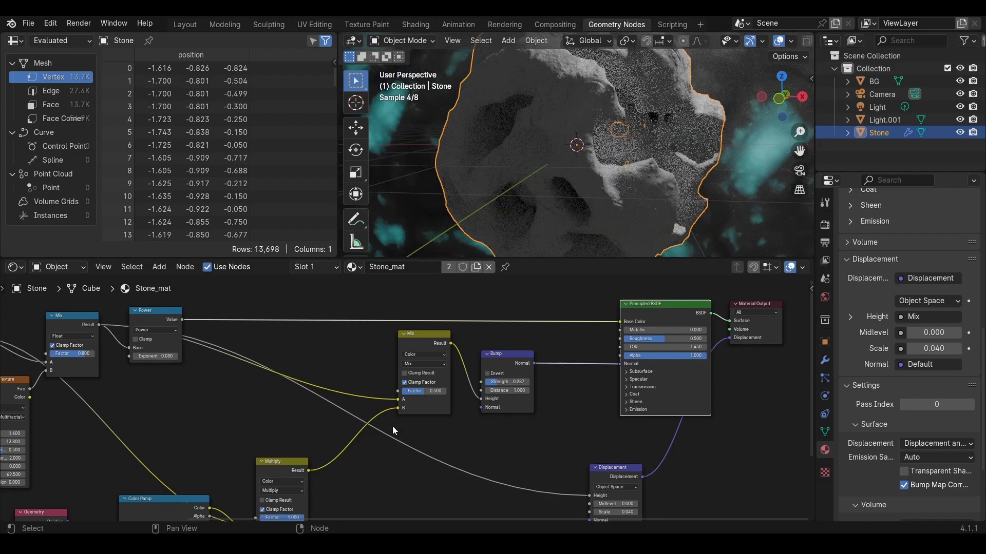
- Insert a Math node between the Multiply node's Result and the B input of the Mix node
scroll(359, 430, up, 1)
key(shift+a)
text(ms)
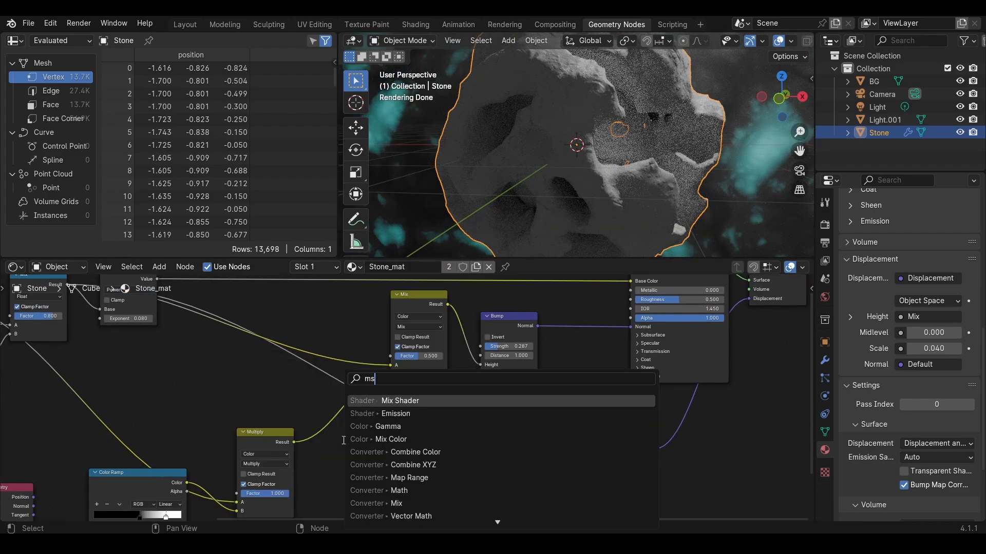
key(BackSpace)
text(at)
click(354, 401)
click(314, 413)
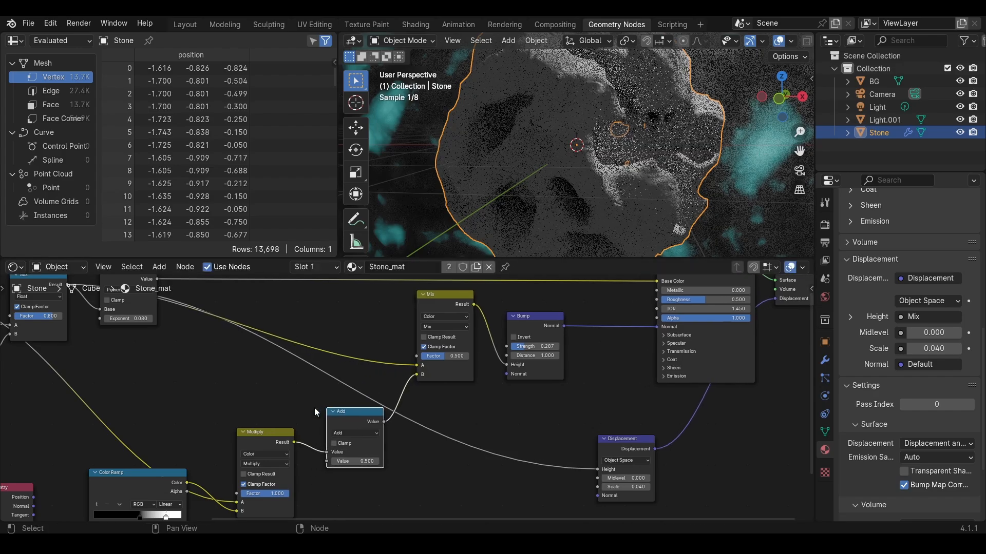
- Set the new Math node's operation to Power with an Exponent of 0.240 and check the effect on the stone
scroll(351, 471, up, 3)
middle_drag(417, 469, 428, 421)
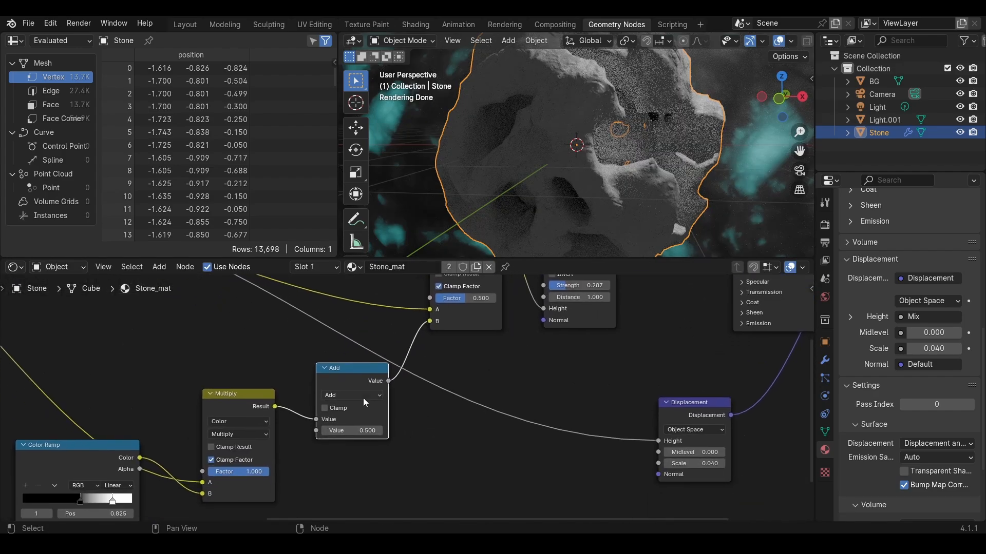
click(362, 397)
click(358, 328)
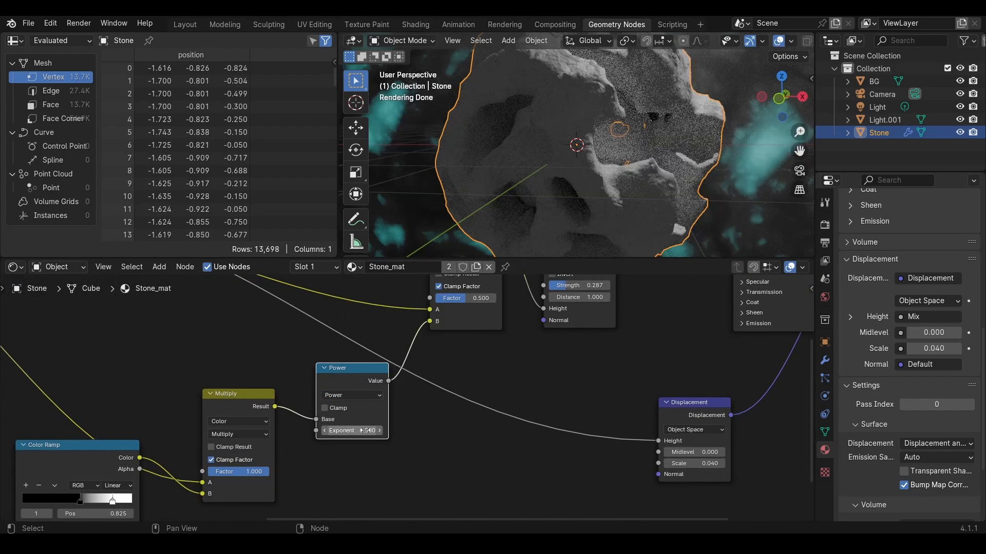
drag(352, 431, 387, 449)
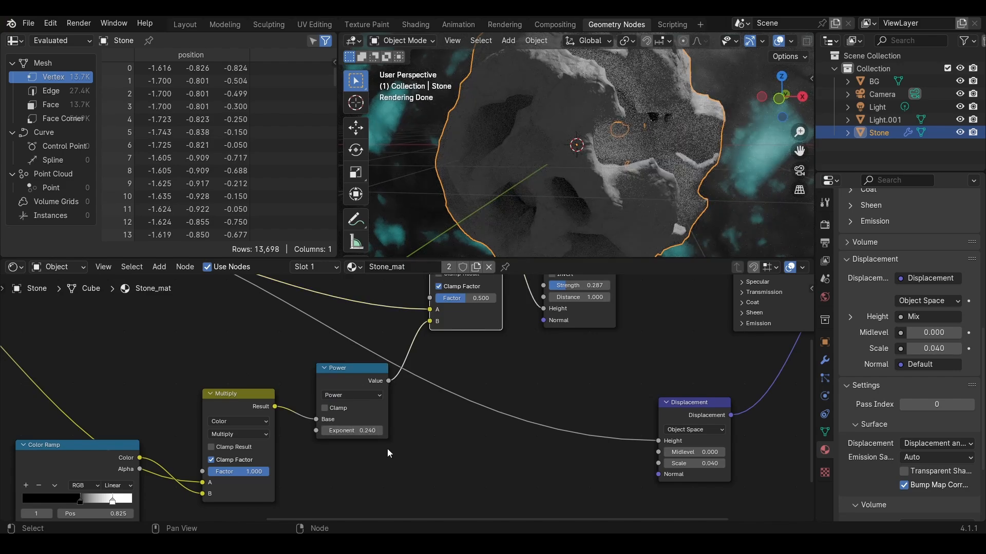
middle_drag(683, 202, 632, 167)
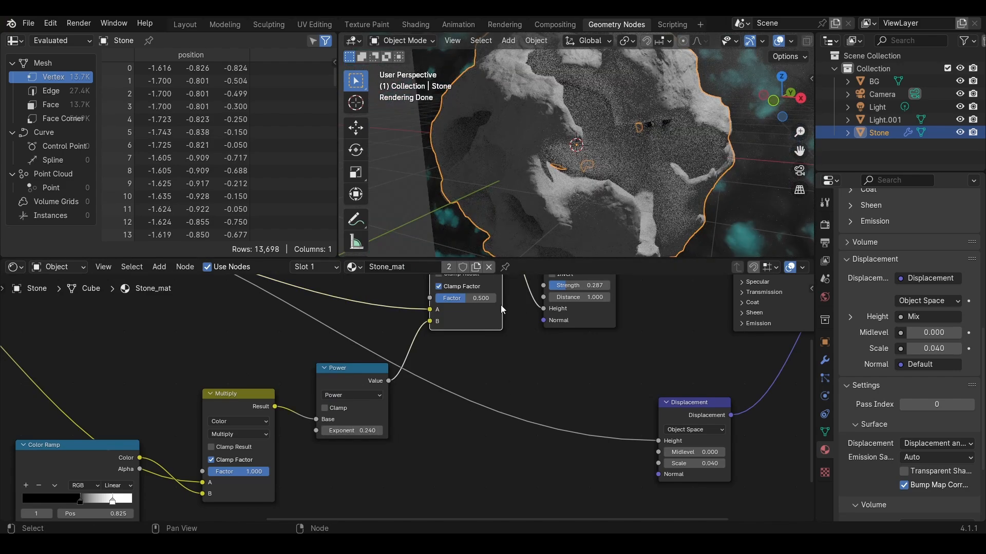
middle_drag(486, 324, 452, 411)
scroll(445, 313, down, 5)
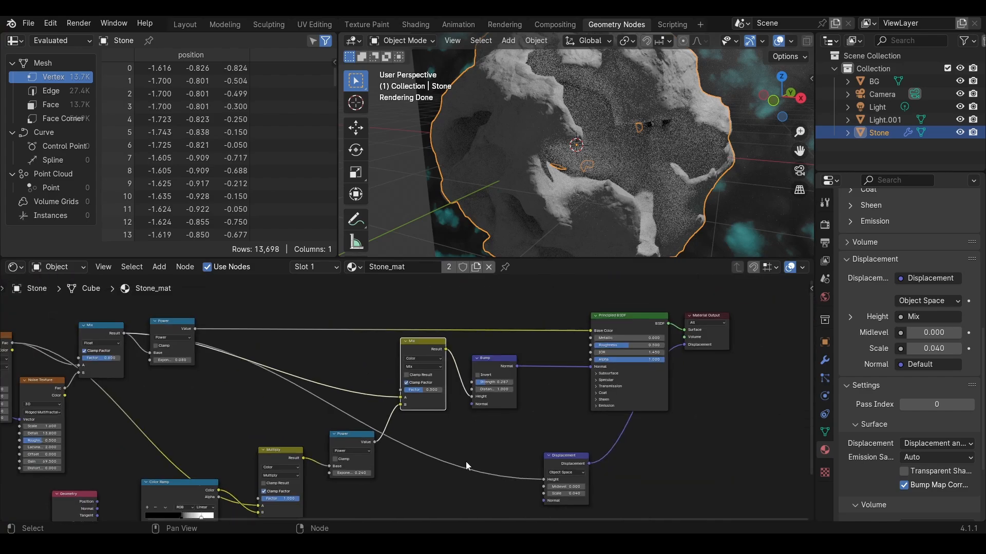
- Set the Exponent of the Power node feeding the stone's Base Color to 0.220
scroll(670, 170, down, 3)
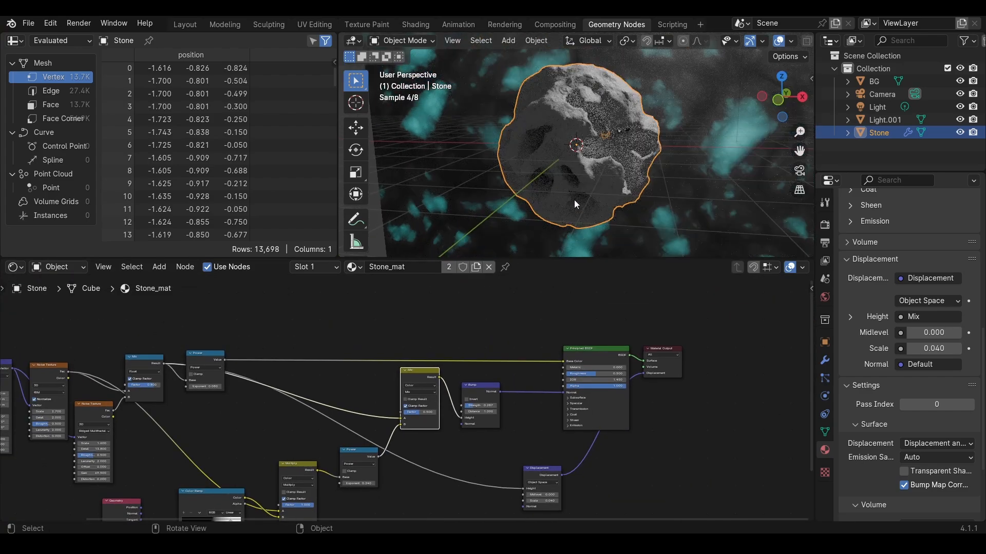
scroll(390, 369, up, 4)
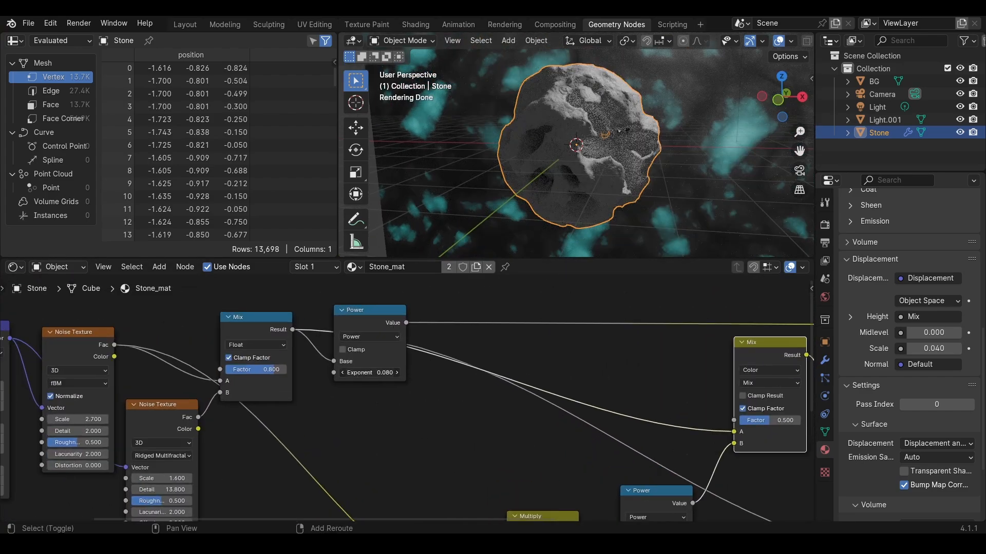
drag(372, 372, 380, 373)
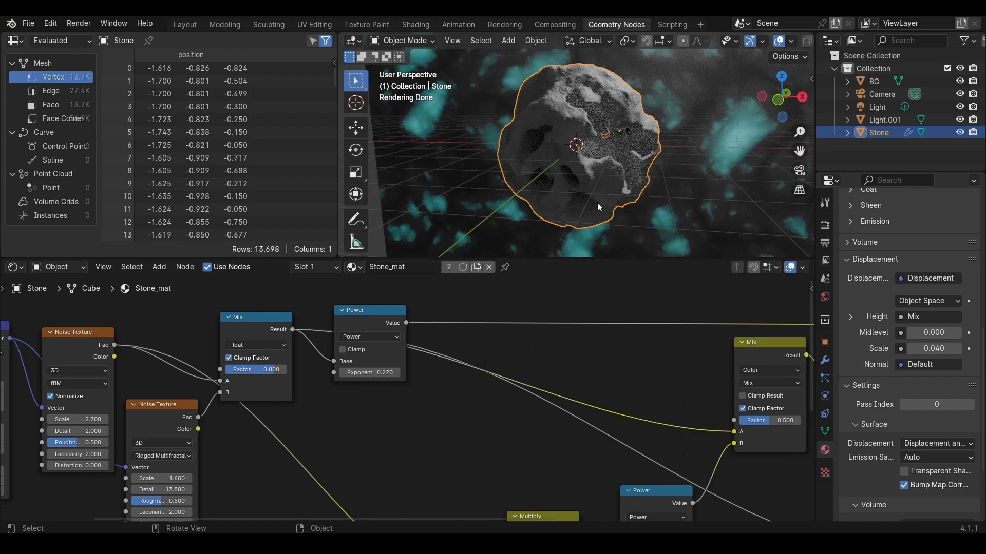
- Select the inner light sphere and delete the Principled BSDF from its Light_mat material
click(605, 143)
click(400, 267)
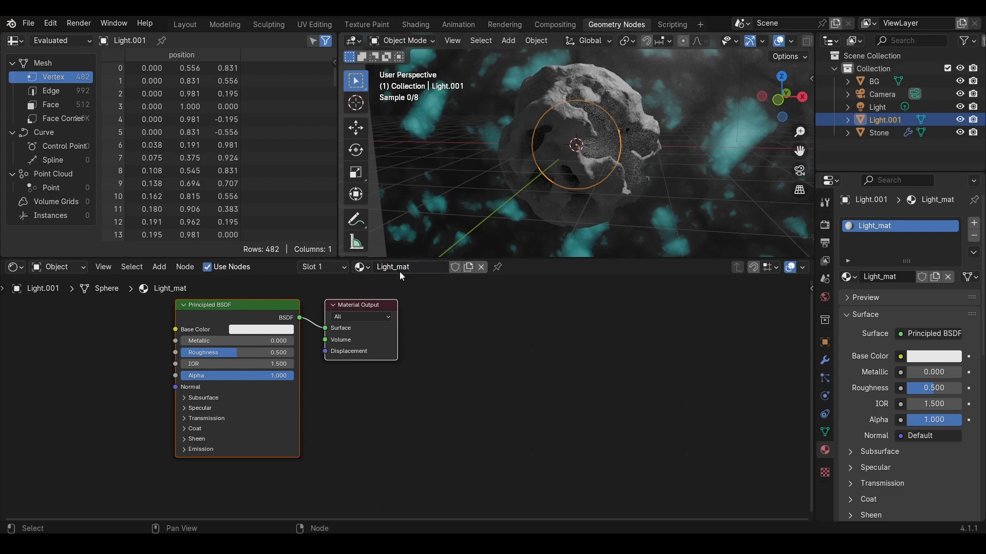
key(Home)
key(x)
- Add an Emission shader, connect it to the Material Output's Surface, and set its color to cyan
key(shift+a)
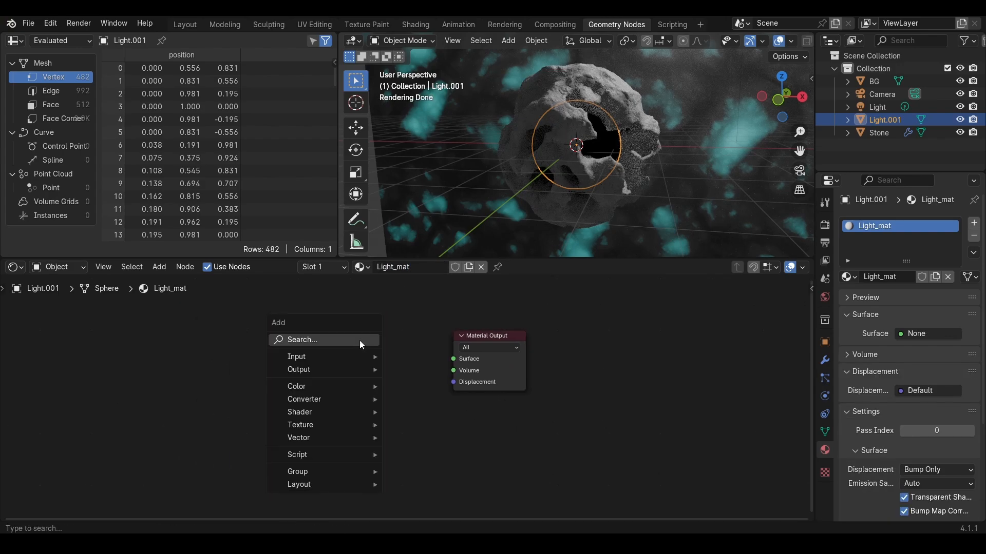
text(e)
key(Return)
click(304, 341)
drag(377, 350, 468, 359)
click(349, 364)
drag(405, 254, 390, 205)
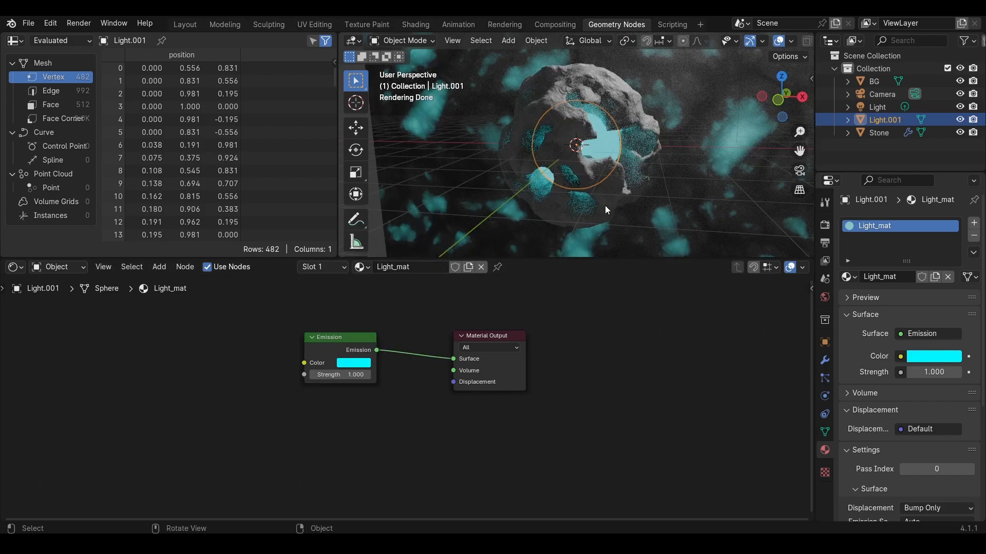
- Add a cube mesh at the scene's centre and scale it up uniformly around the stone
click(661, 197)
key(shift+a)
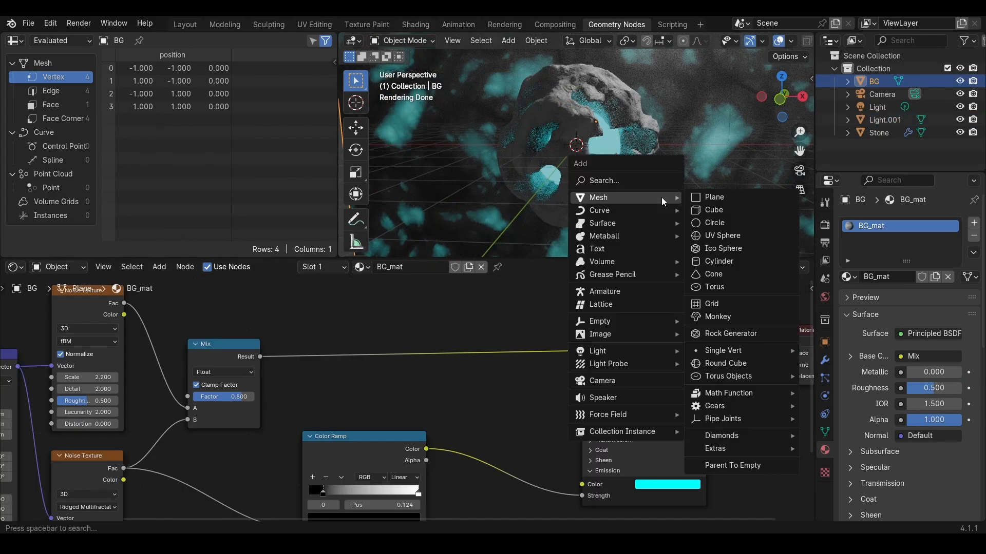
click(714, 210)
key(s)
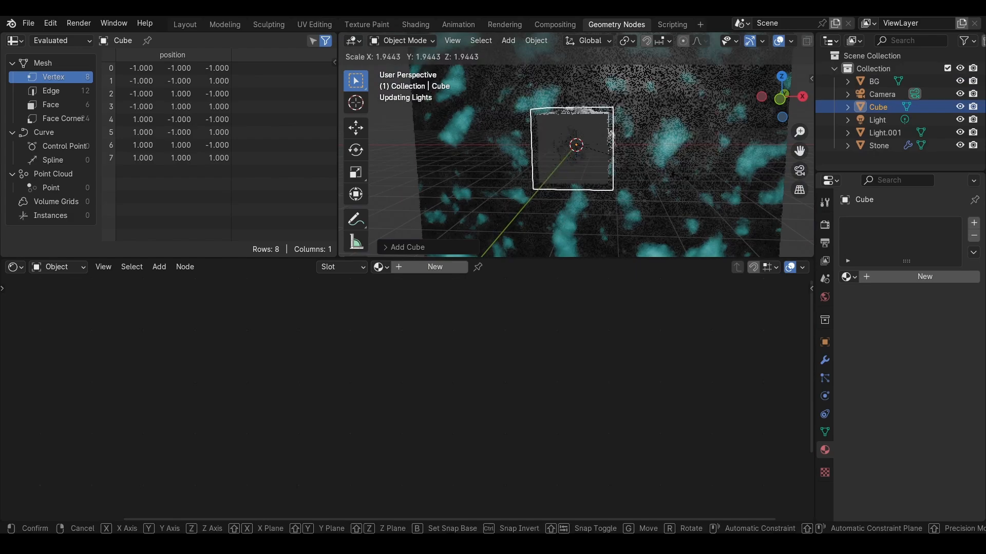
click(417, 149)
- Stretch the cube along the global Y axis
middle_drag(417, 148, 535, 149)
key(s)
key(y)
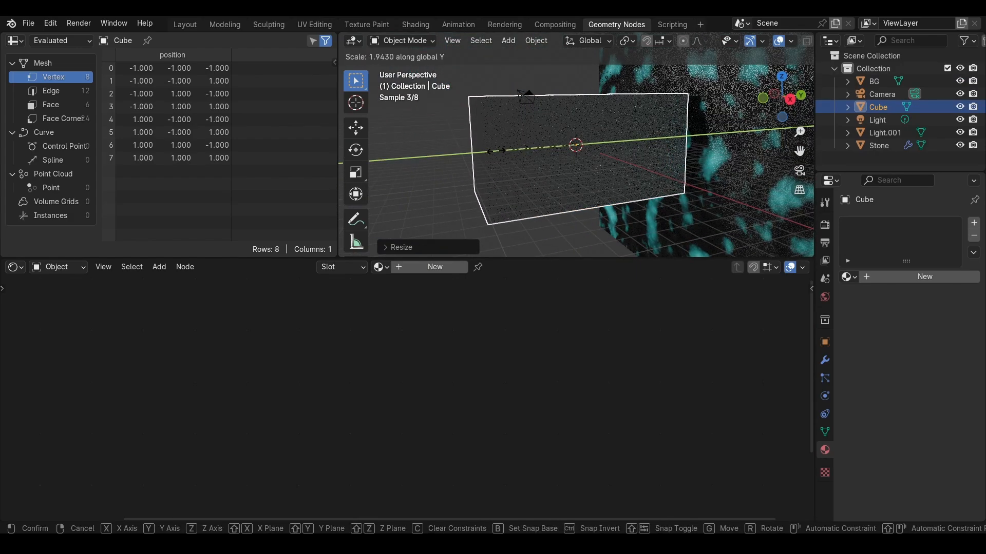
click(524, 146)
- Rename the cube as Volume
scroll(605, 138, up, 6)
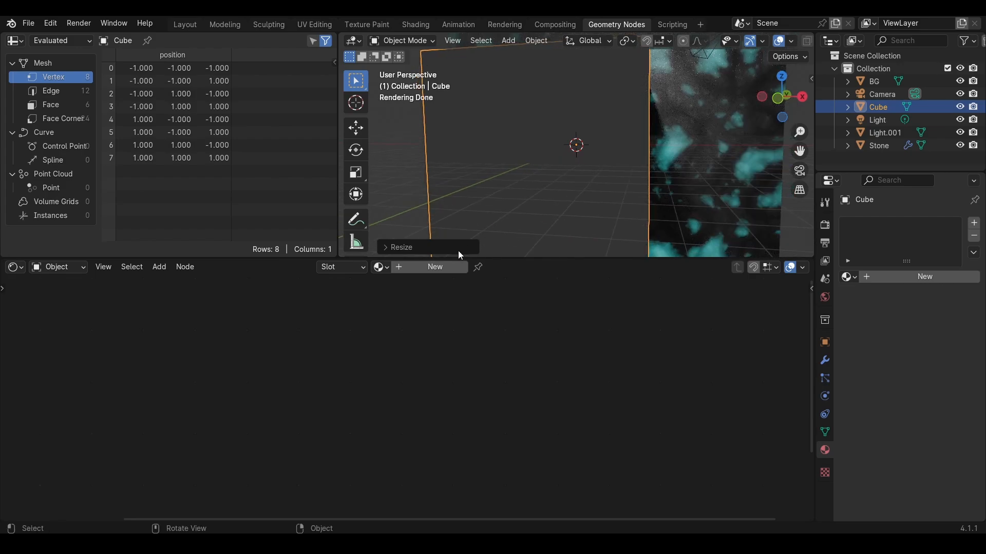
key(F2)
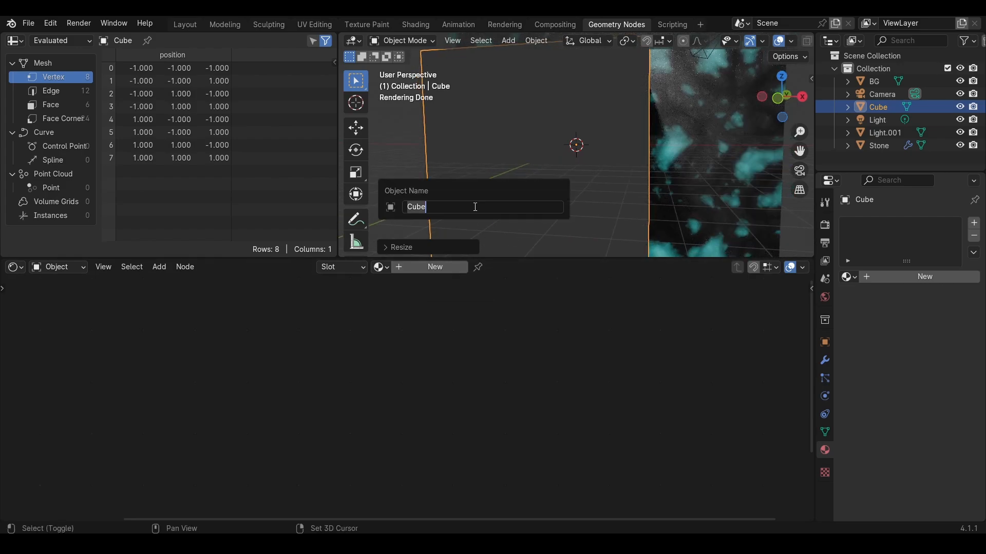
text(Volume)
key(Return)
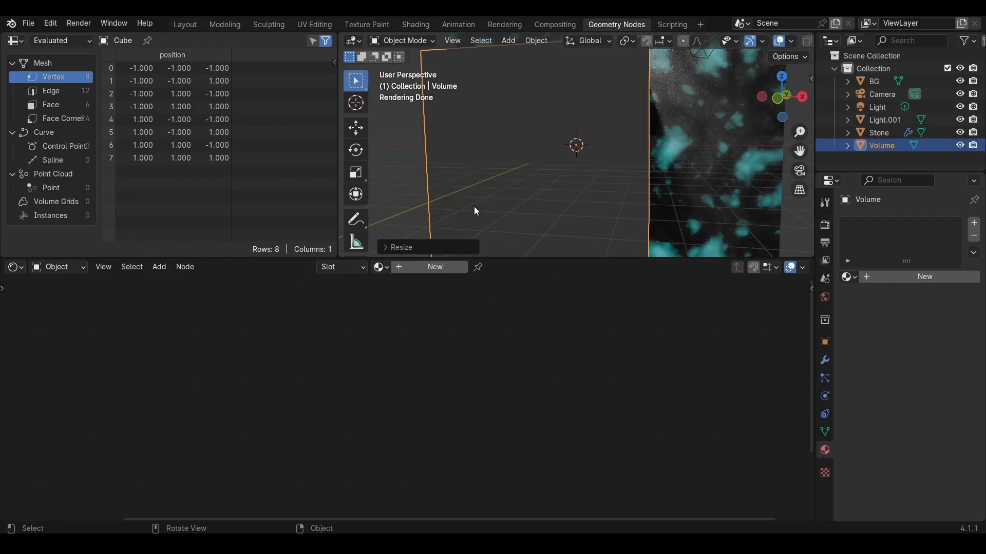
- Create a material for the Volume cube, replacing the Principled BSDF with a Principled Volume connected to the Material Output's Volume
click(434, 267)
key(x)
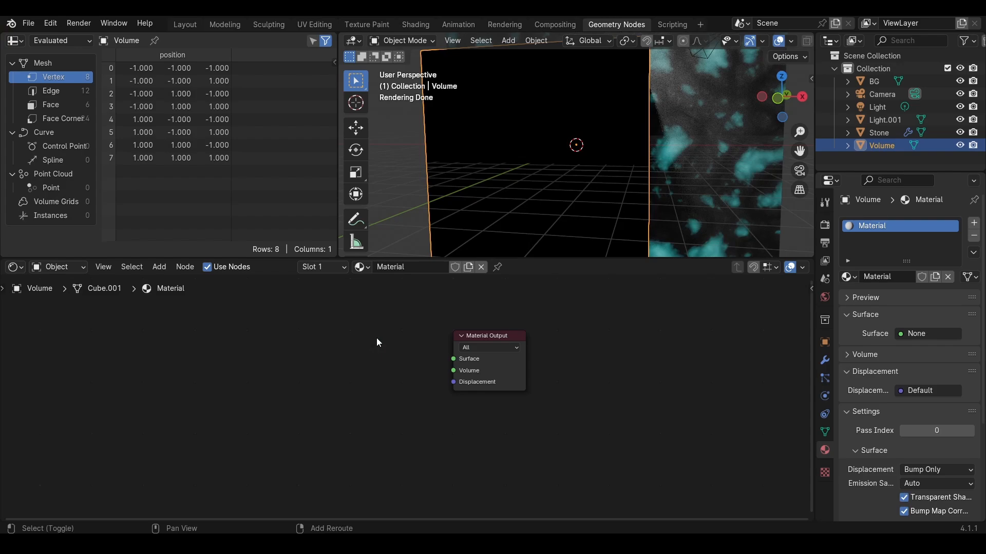
key(shift+a)
text(pri)
key(Down)
key(Return)
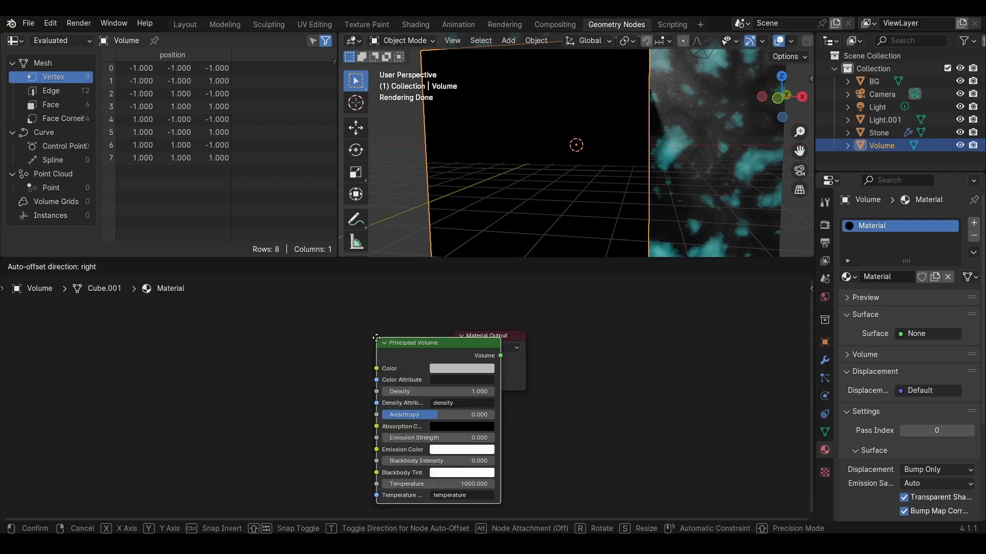
click(249, 331)
drag(454, 379, 452, 380)
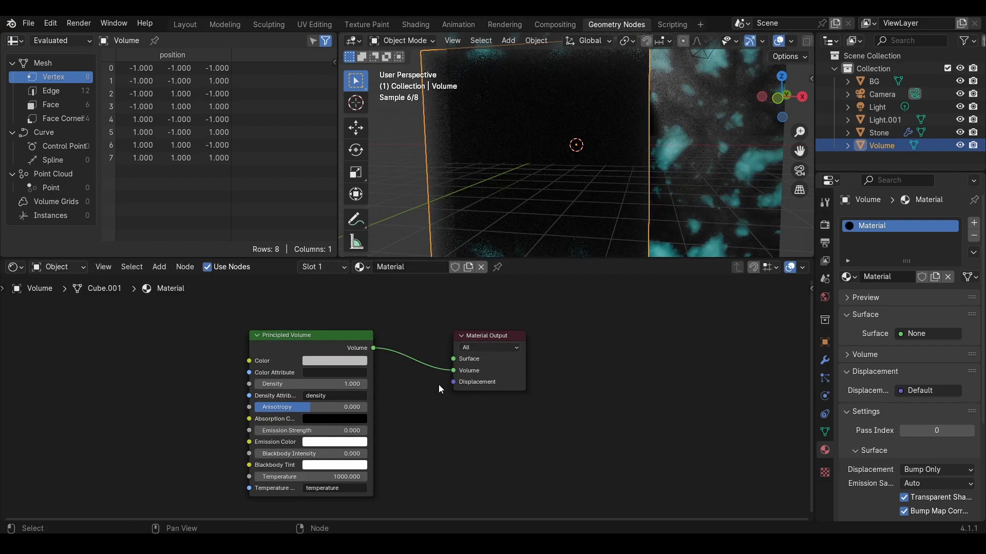
- Brighten the Principled Volume's Color to a Value of 0.751
middle_drag(439, 384, 605, 361)
click(592, 359)
drag(646, 219, 645, 203)
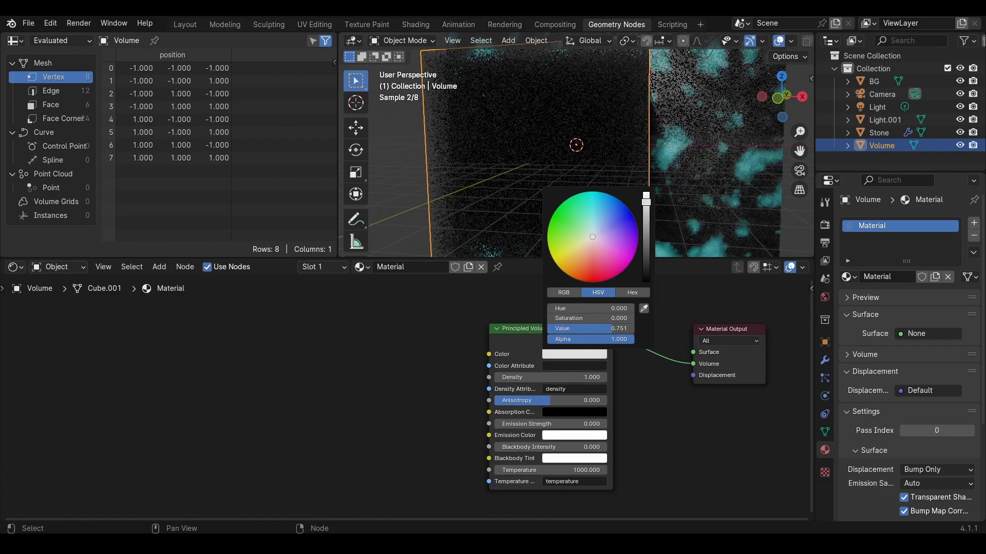
- Add a Texture Coordinate and Mapping setup without the Image Texture, and connect the Object output to the Mapping's Vector
click(521, 333)
key(ctrl+t)
drag(390, 353, 321, 345)
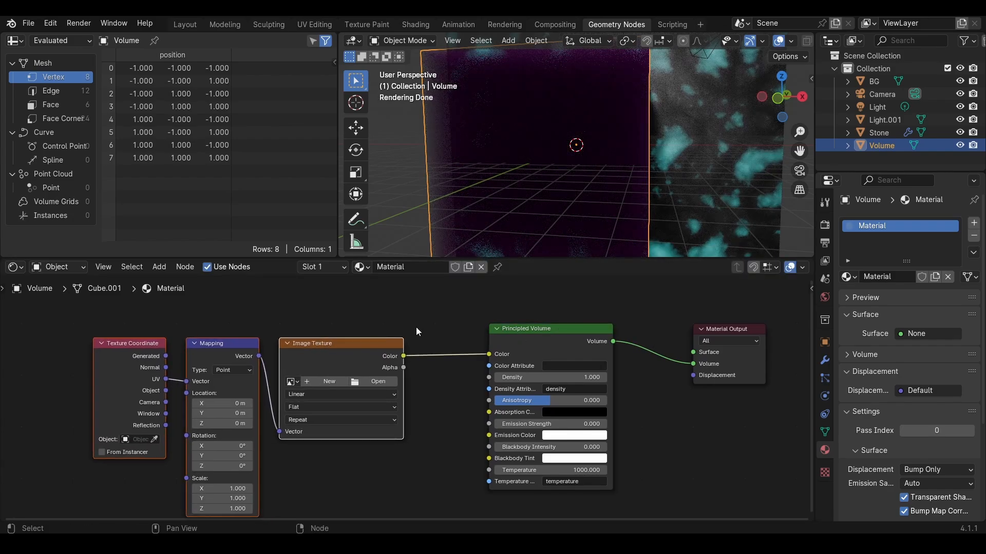
click(357, 346)
key(x)
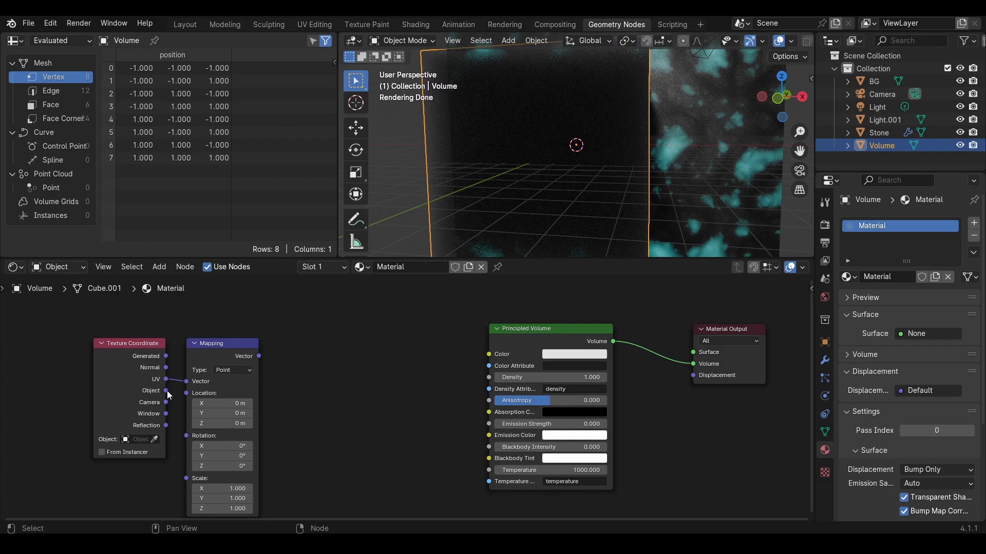
drag(167, 391, 180, 384)
- Add a Noise Texture after the Mapping node and connect the Mapping's Vector to it
key(shift+a)
text(noi)
key(Return)
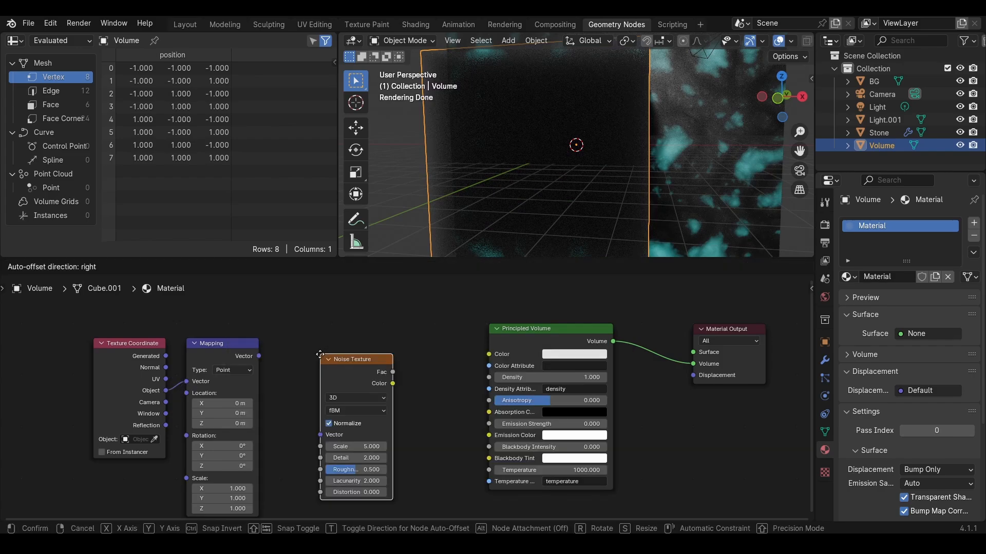
click(316, 345)
drag(259, 356, 302, 417)
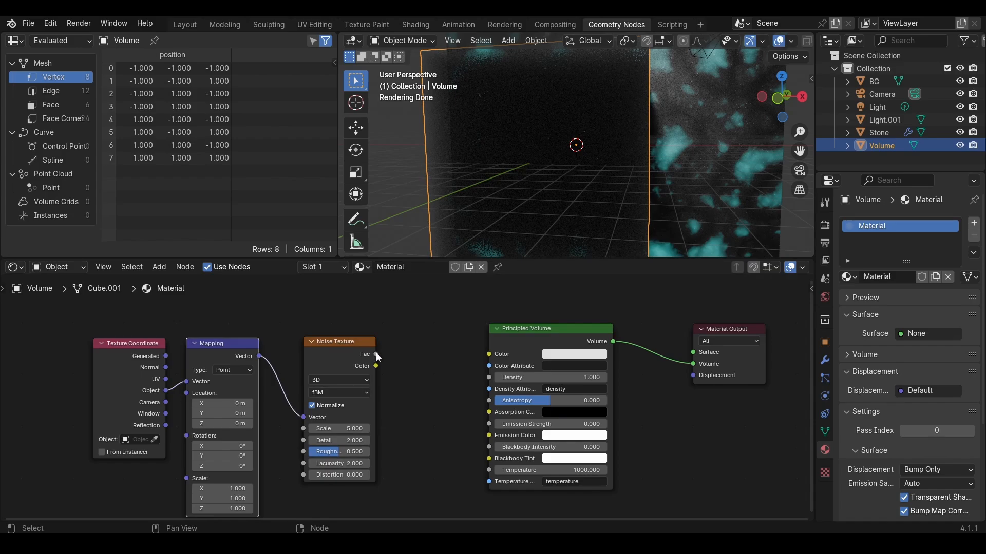
- Preview the Noise Texture on the cube and set its Scale to 1.800
ctrl+shift+click(343, 346)
middle_drag(389, 410, 383, 368)
drag(332, 389, 251, 389)
- Connect the Noise Texture's Fac to the Principled Volume's Density and disconnect the preview from the Material Output's Surface
scroll(481, 390, down, 3)
middle_drag(706, 413, 660, 425)
drag(660, 425, 597, 331)
drag(332, 343, 546, 365)
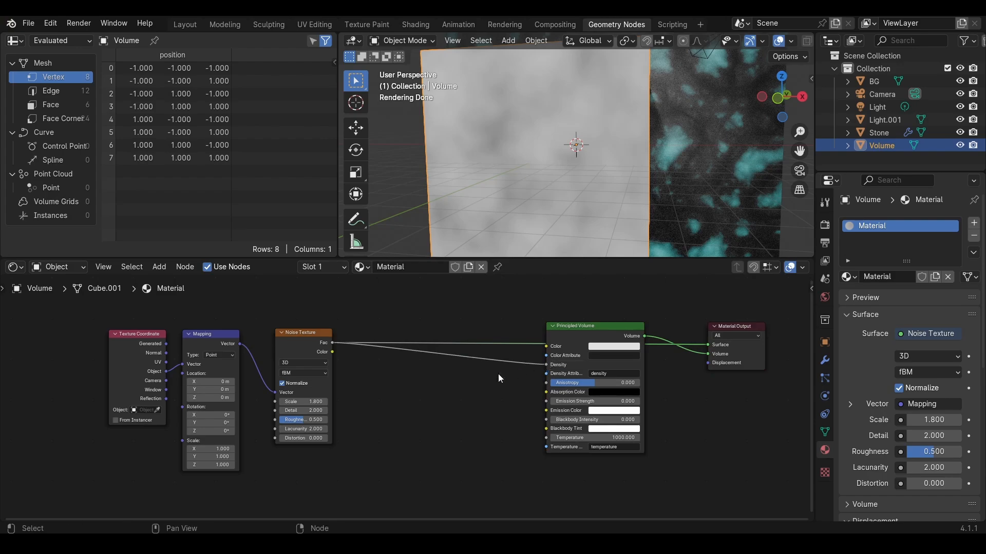
drag(709, 346, 689, 368)
middle_drag(610, 190, 597, 205)
- Insert a Color Ramp between the Noise Texture and Density, and move its black stop to position 0.429
key(shift+a)
text(ramp)
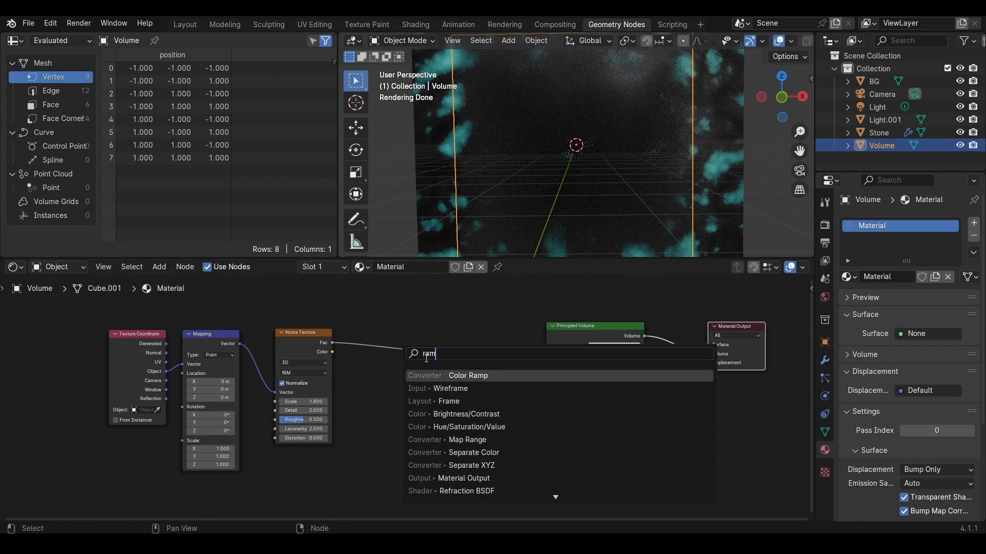
key(Return)
click(372, 330)
drag(384, 379, 417, 377)
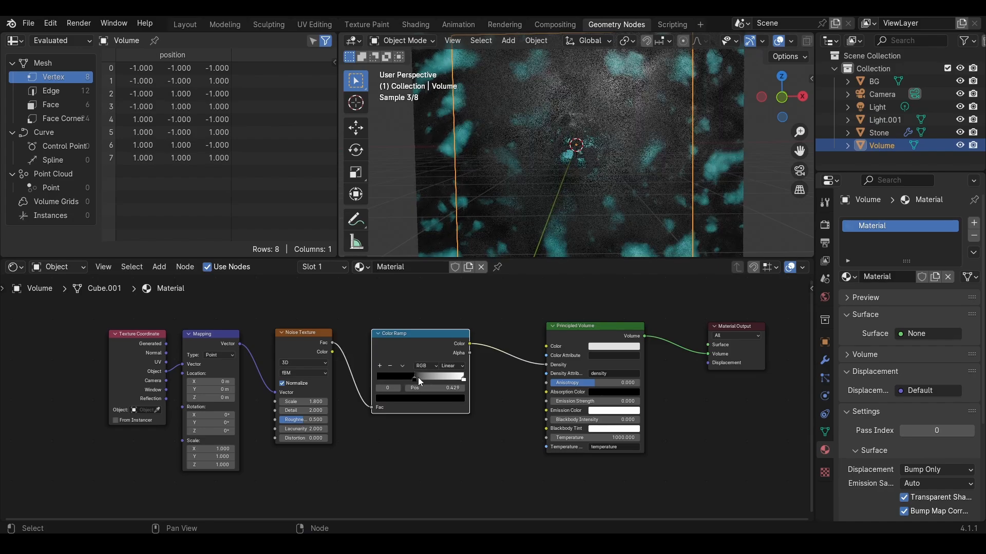
- Shift the Principled Volume and Material Output right, and insert a Math node between the Color Ramp and Density
ctrl+scroll(513, 370, right, 2)
click(557, 330)
drag(557, 330, 654, 325)
key(shift+a)
text(ma)
key(Return)
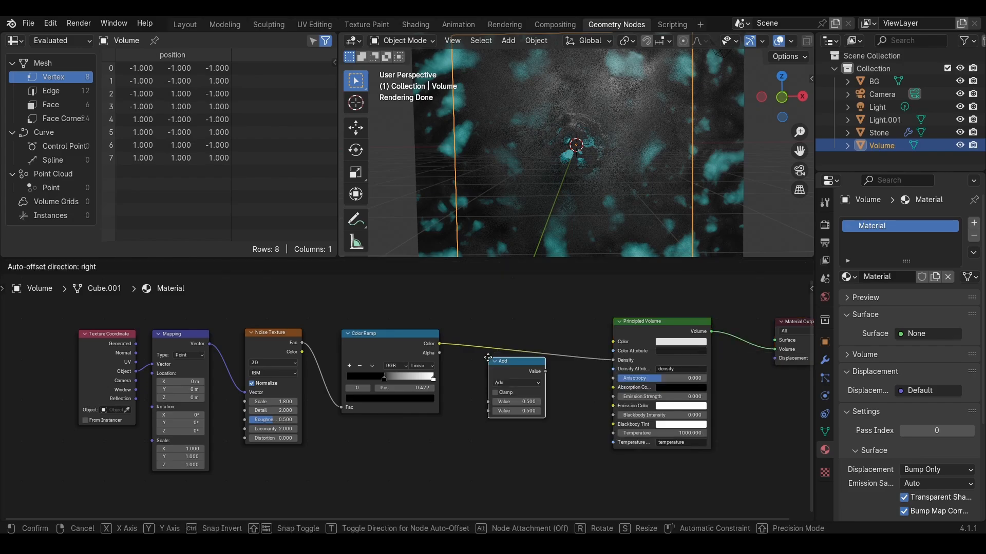
click(509, 366)
- Set the Math node's operation to Power with an Exponent of 0.980
click(509, 365)
click(501, 434)
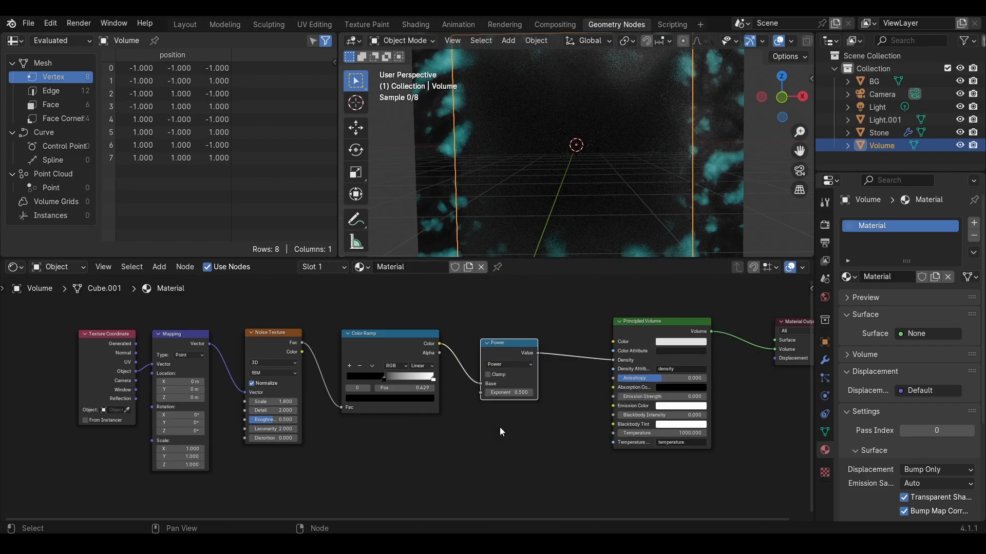
shift+drag(509, 393, 739, 393)
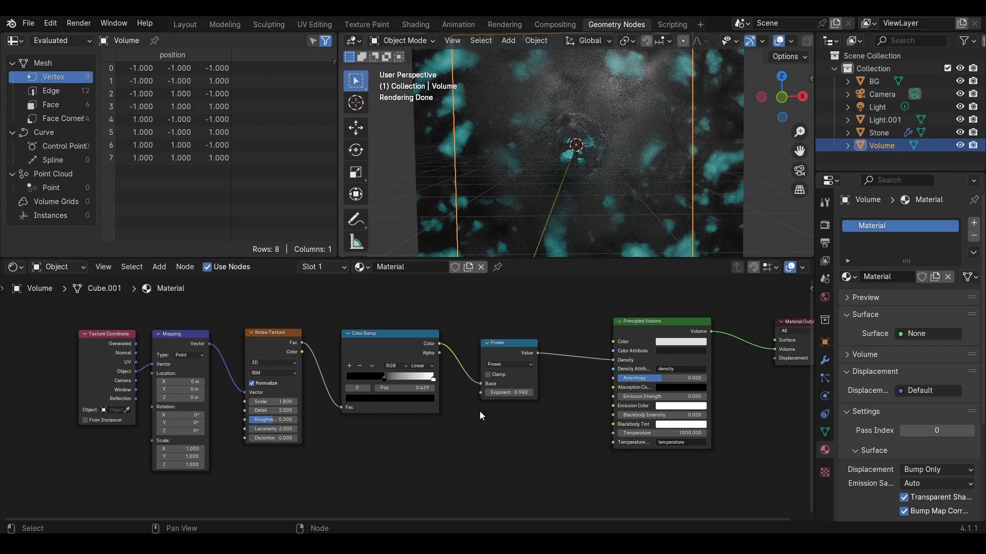
- Scale up the Volume cube around the stone and inspect the fog
middle_drag(480, 411, 538, 391)
key(shift+a)
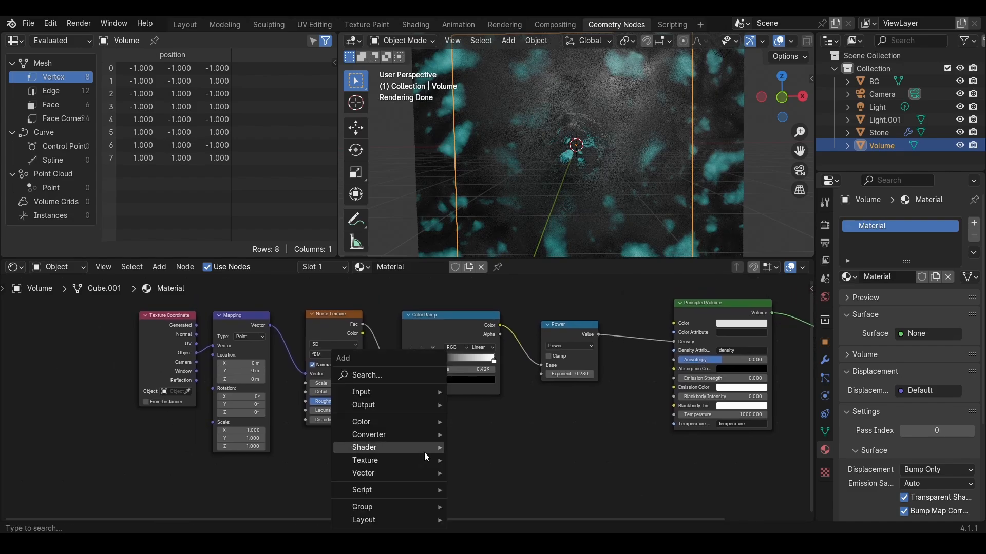
scroll(633, 119, up, 2)
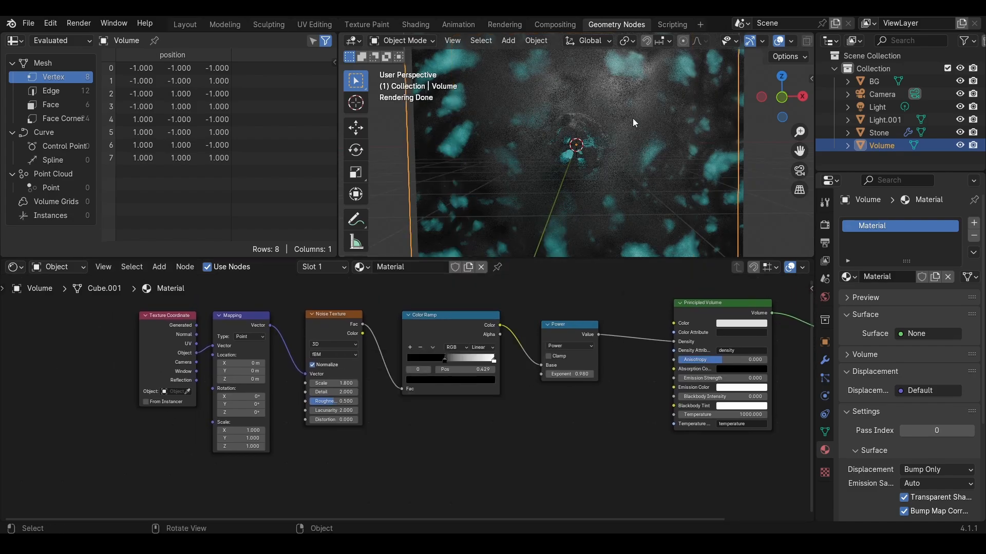
shift+middle_drag(620, 148, 612, 177)
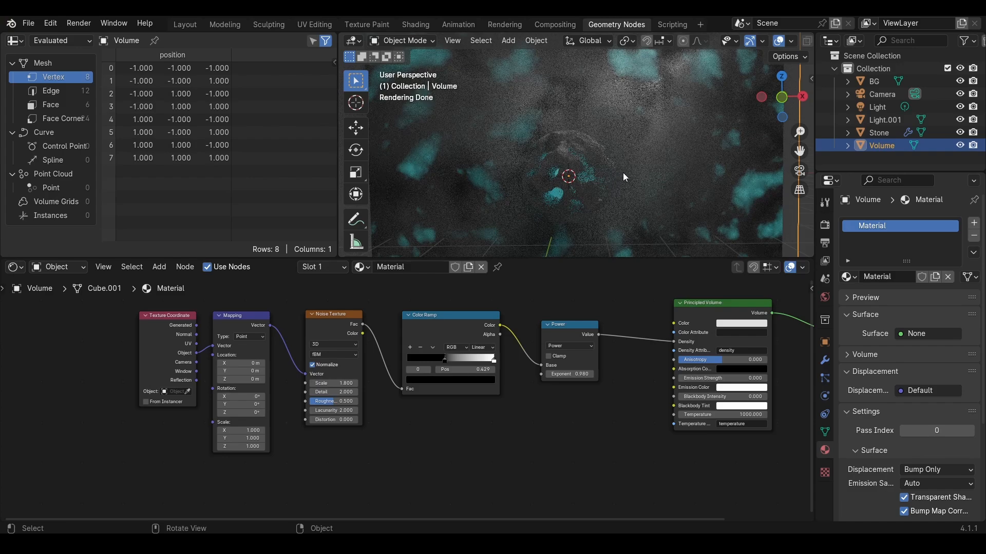
scroll(602, 202, down, 1)
- Duplicate the Noise Texture below the original and connect the Mapping's Vector to the copy
click(345, 319)
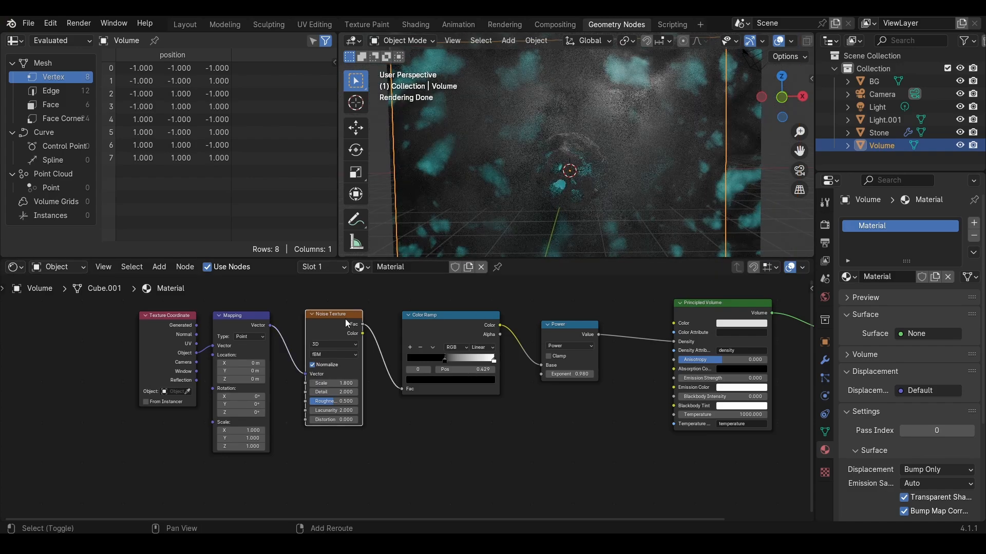
key(shift+d)
click(367, 445)
middle_drag(424, 449, 424, 380)
middle_drag(358, 376, 368, 408)
drag(282, 287, 394, 469)
- Preview the duplicated Noise Texture on the cube and set its Scale to 7.500
ctrl+shift+click(363, 403)
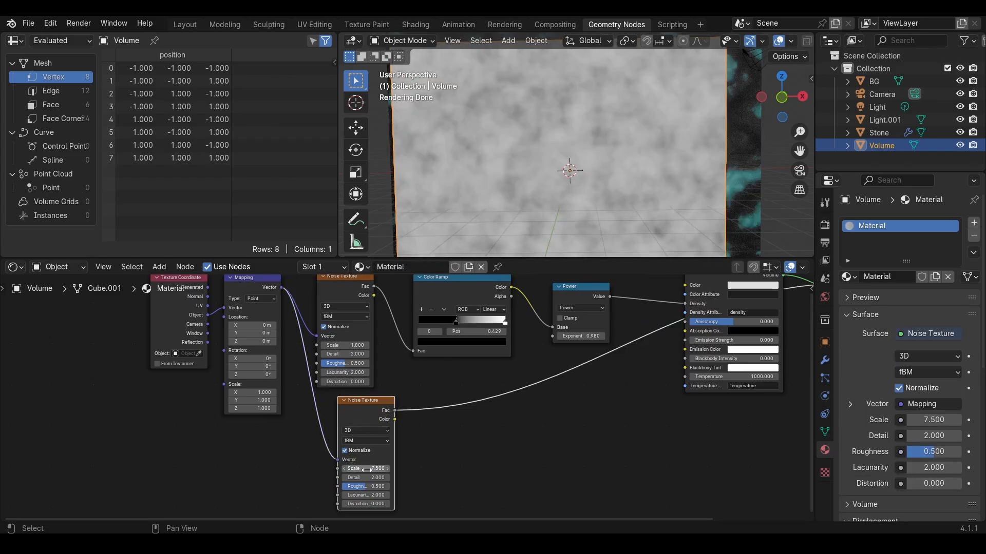
middle_drag(360, 436, 384, 441)
drag(377, 406, 361, 411)
scroll(403, 403, down, 1)
- Add a Mix node and connect the original Noise Texture's Fac to A and the duplicate's Fac to B
key(shift+a)
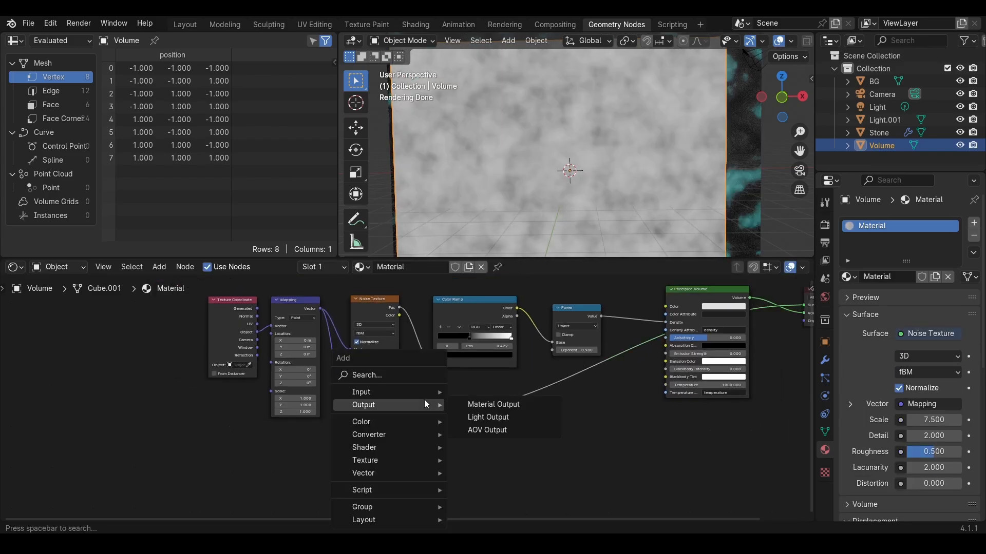
text(mix)
key(Return)
click(430, 385)
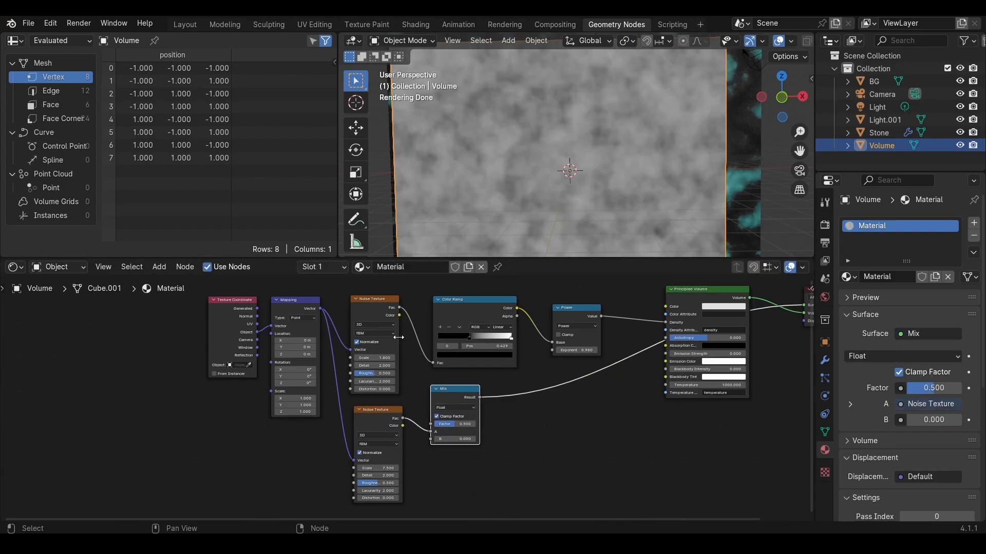
drag(399, 308, 430, 432)
drag(402, 418, 430, 440)
- Shift the Color Ramp and the nodes after it right to make room after the Mix node
middle_drag(539, 403, 443, 411)
drag(729, 387, 477, 307)
shift+click(404, 320)
key(g)
click(524, 316)
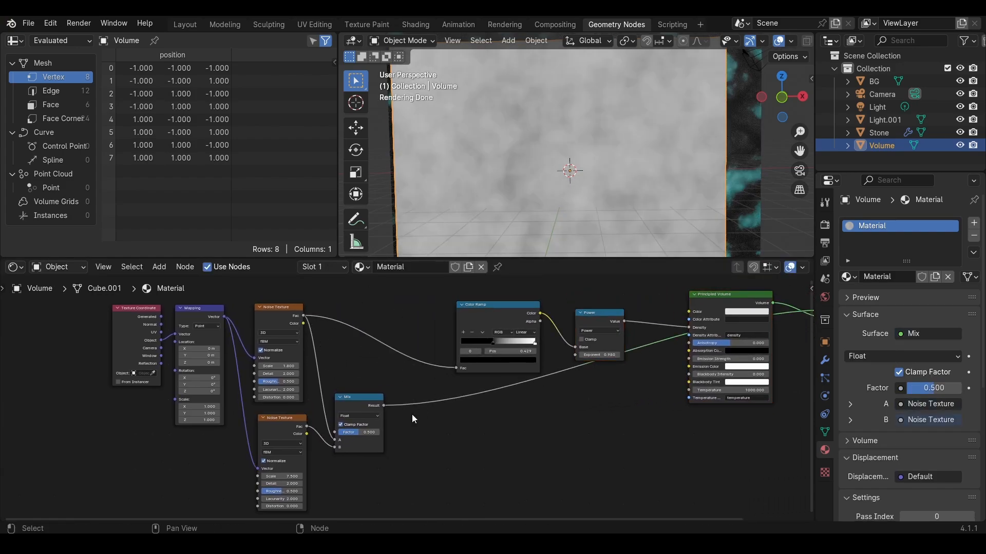
- Connect the Mix node's Result to the Color Ramp's Fac and preview the Color Ramp on the cube
drag(383, 406, 456, 368)
ctrl+shift+click(513, 311)
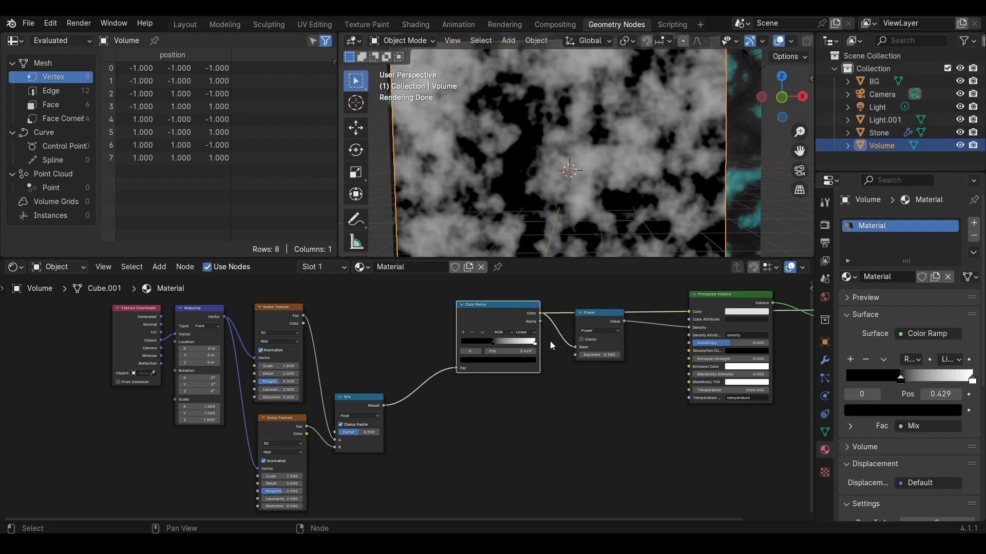
- End the Color Ramp preview by disconnecting it from the Material Output's Surface input
middle_drag(451, 392, 447, 397)
middle_drag(630, 420, 509, 422)
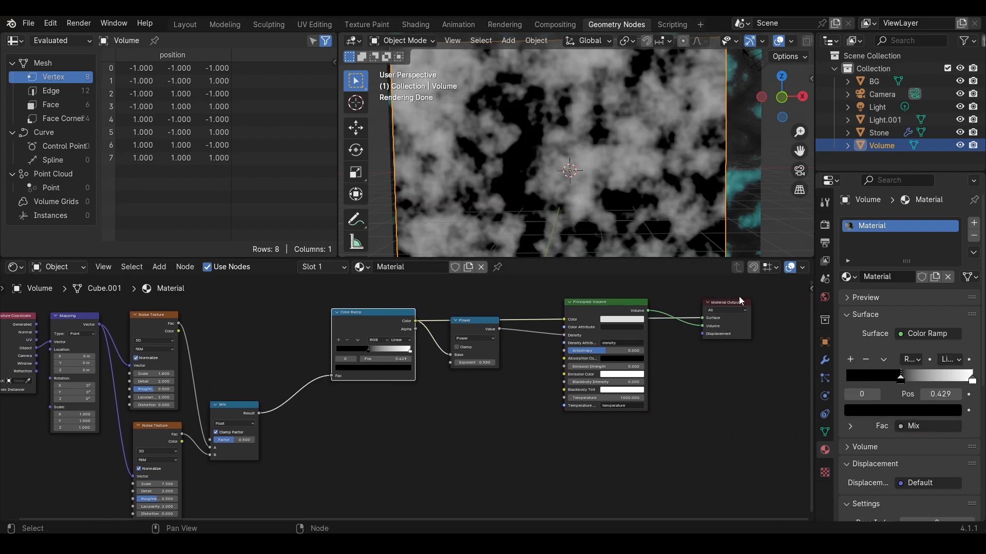
click(238, 405)
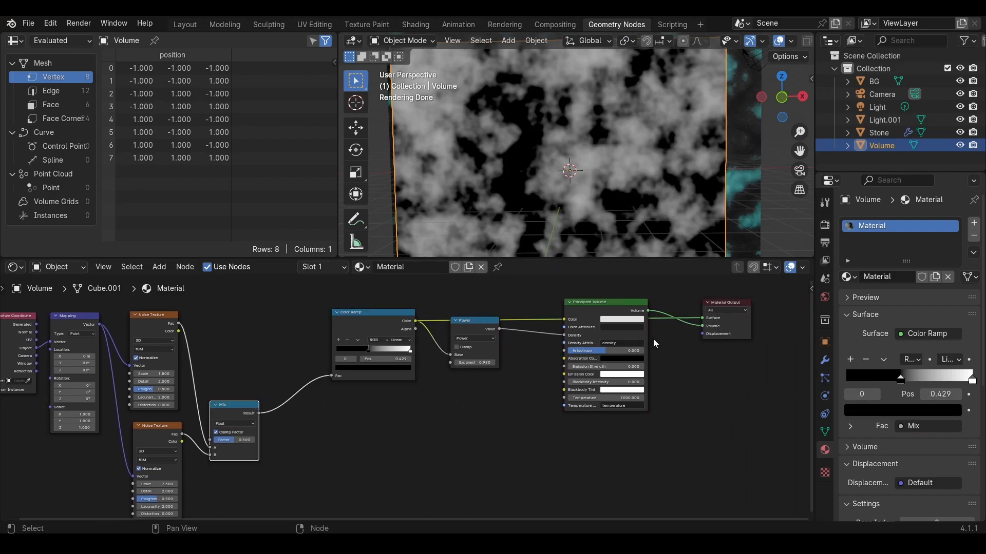
click(618, 304)
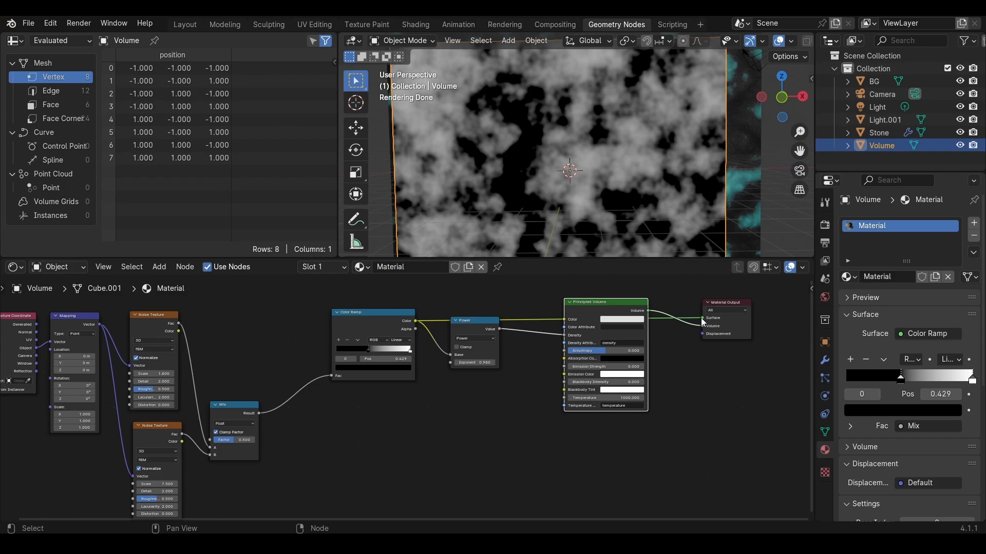
drag(702, 318, 689, 334)
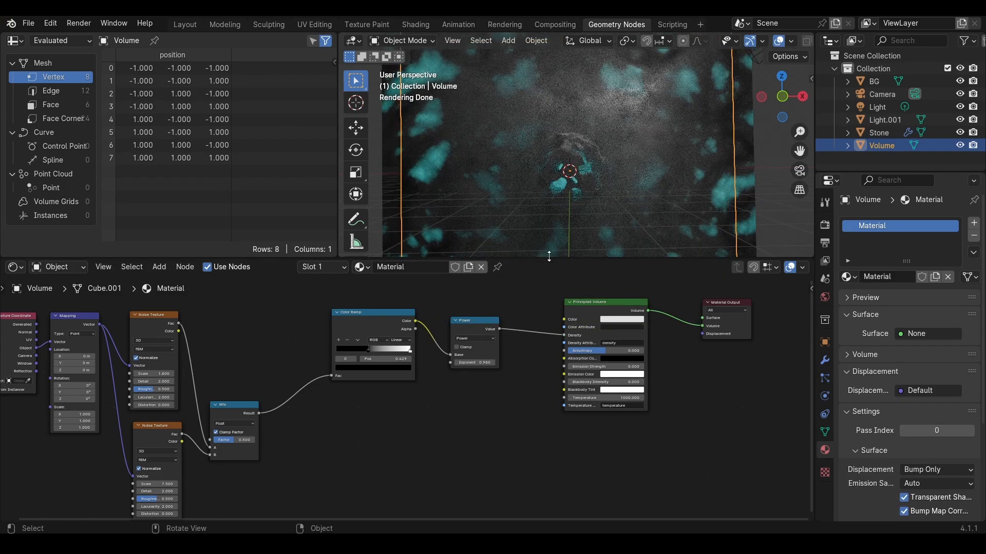
- Enlarge the 3D viewport area and view the scene through the camera
drag(600, 261, 591, 314)
scroll(583, 224, up, 1)
shift+middle_drag(583, 224, 582, 199)
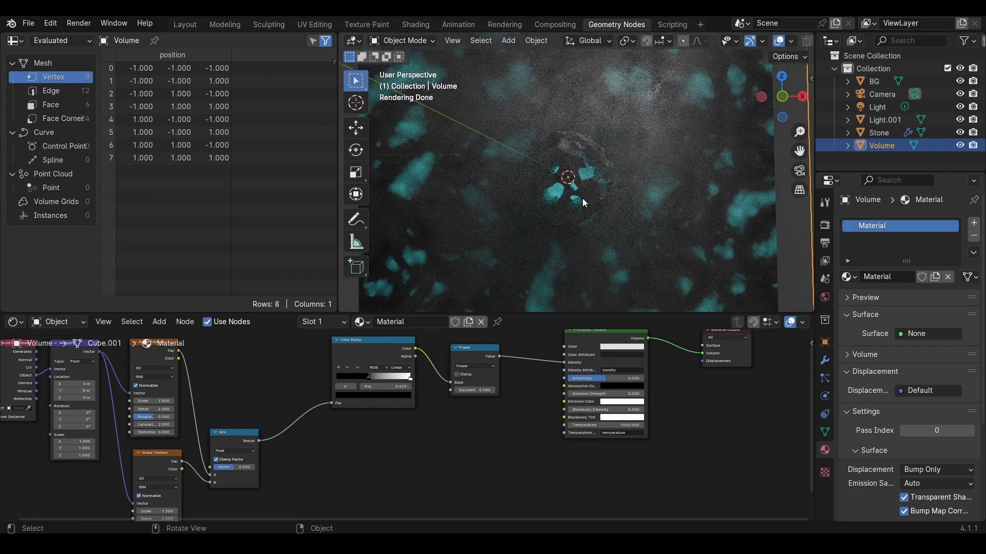
key(KP_0)
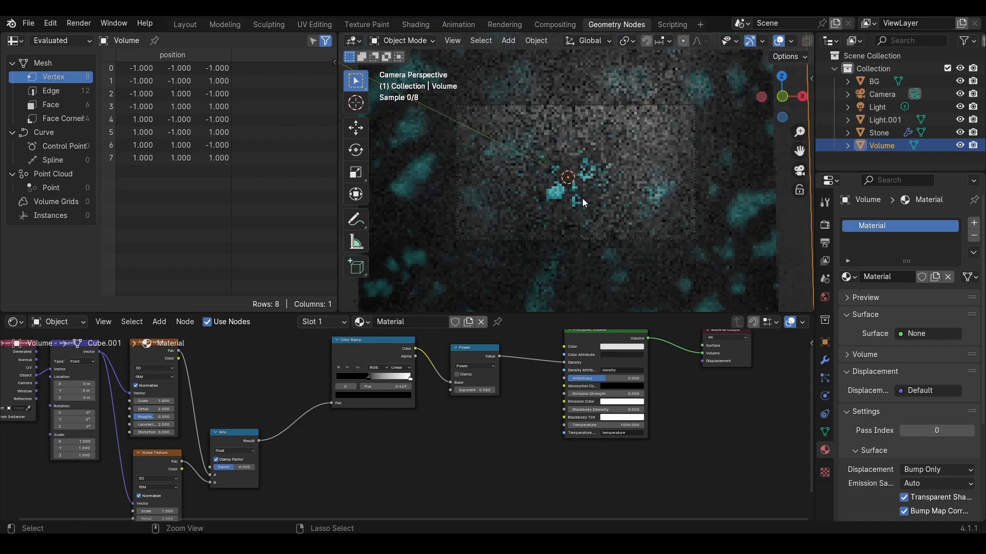
- Set the render output resolution to 1000 × 1000 px
click(824, 242)
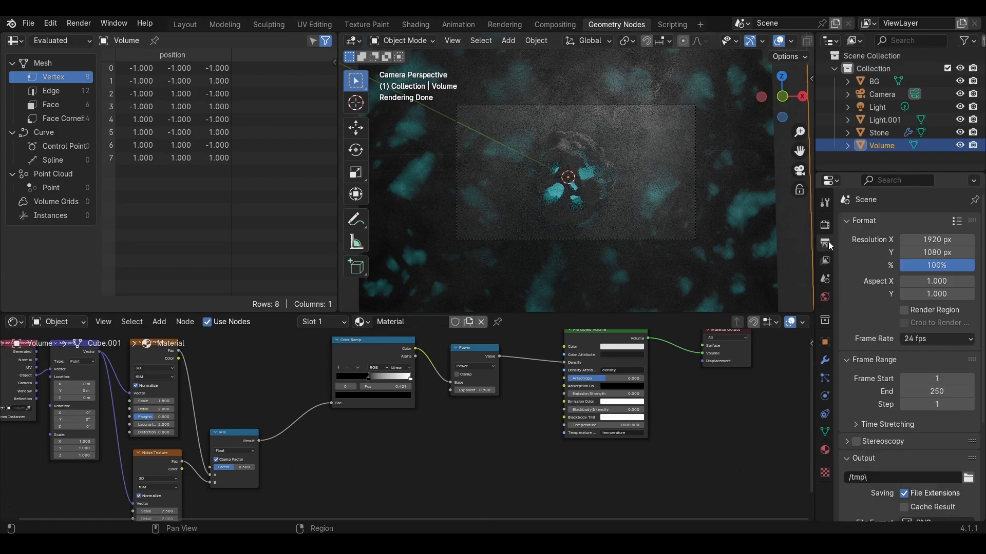
click(936, 240)
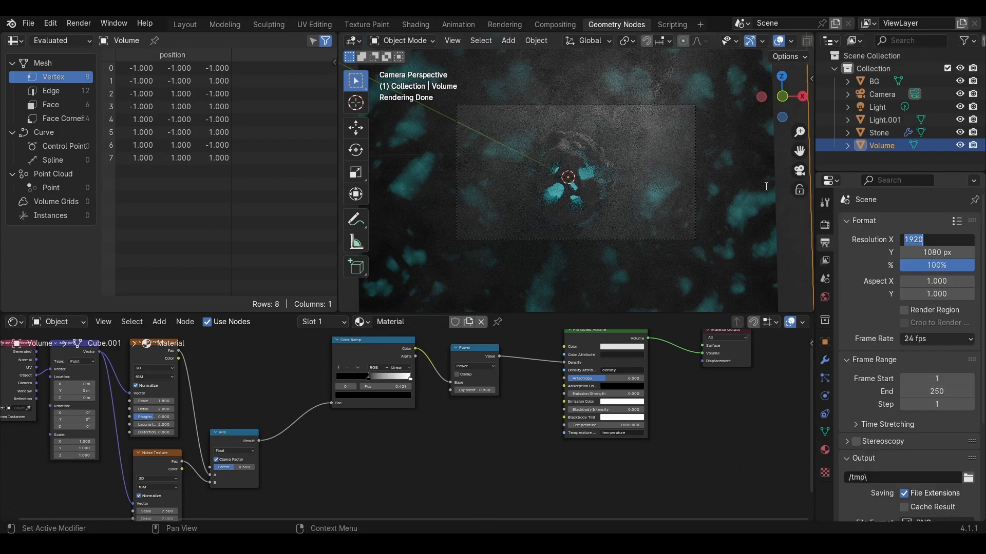
text(1000)
key(Tab)
text(1)
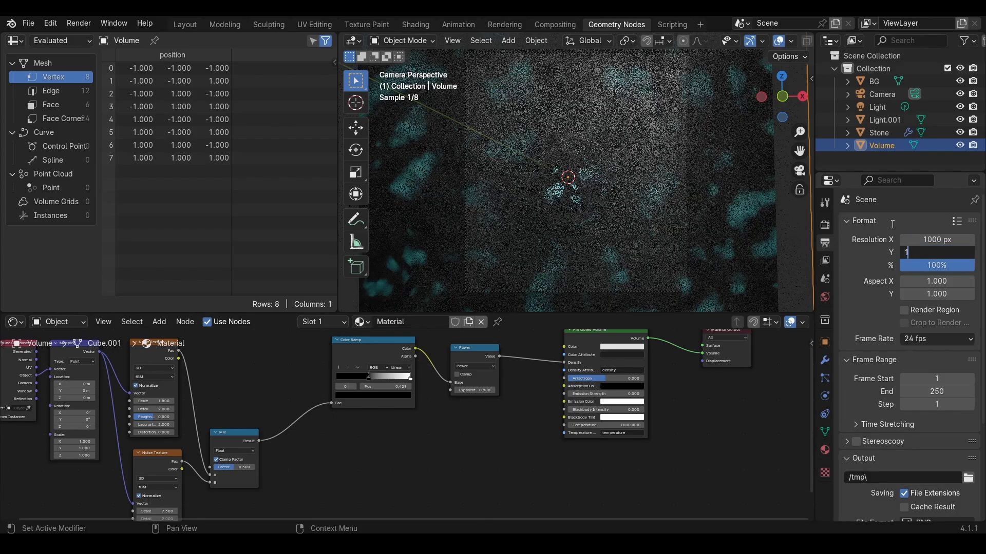
text(000)
key(Return)
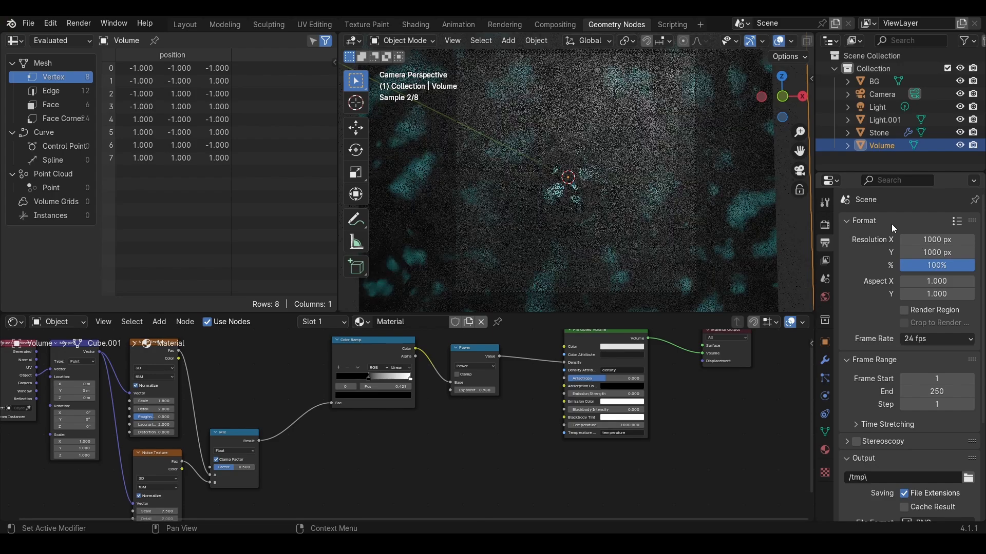
- Set the camera's focal length to 55 mm
click(871, 97)
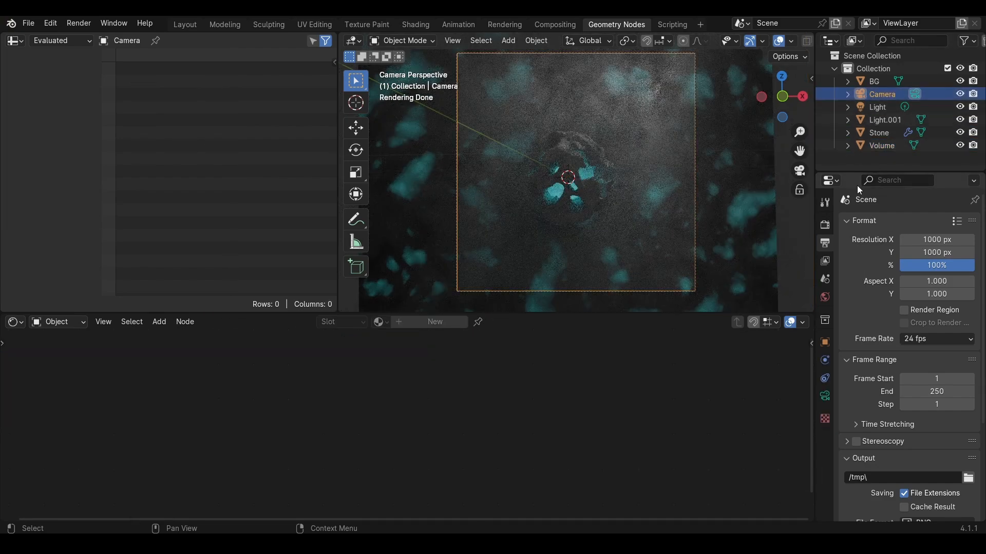
click(825, 398)
click(921, 283)
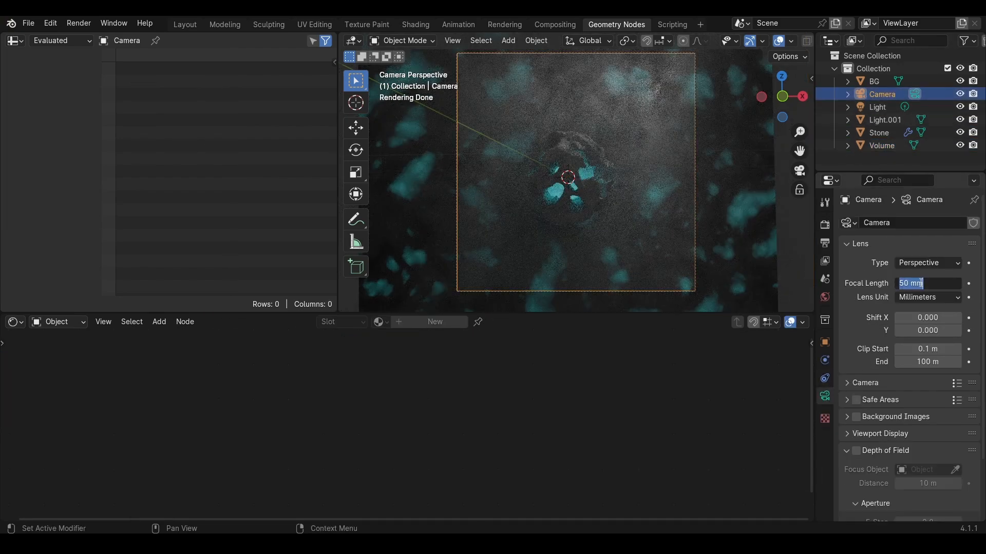
text(55)
key(Return)
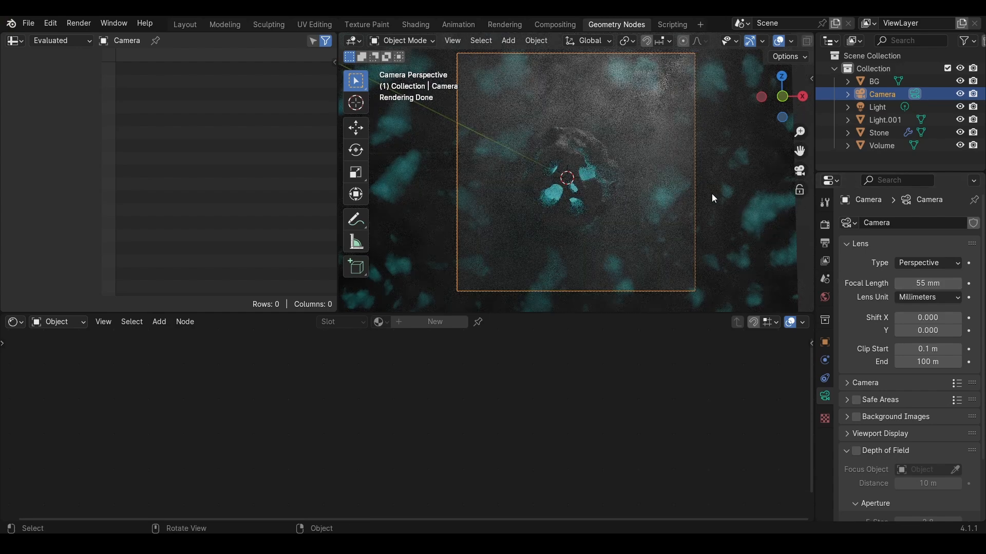
- Lock the camera to the view, shift the framing to center the stone sphere, and unlock it again
key(n)
click(808, 139)
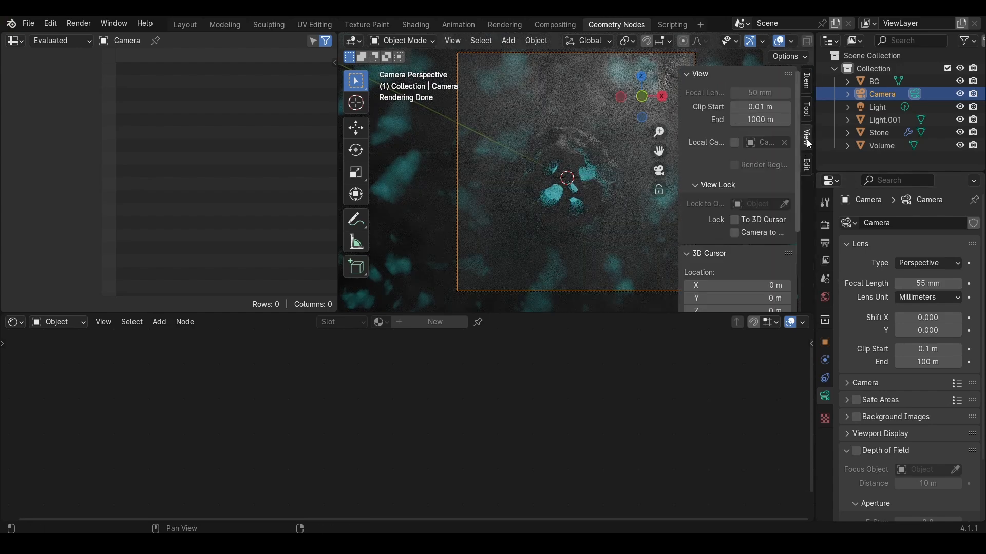
click(745, 235)
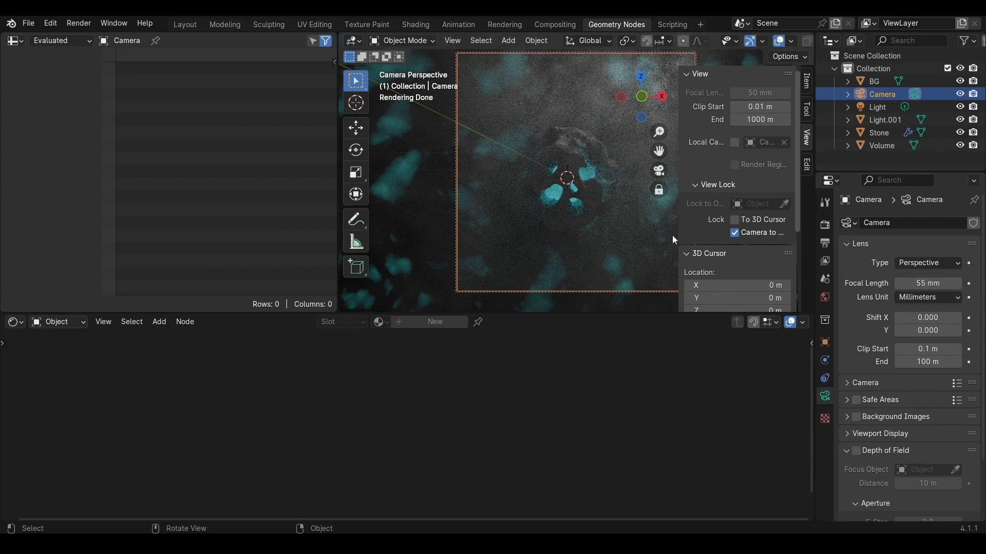
key(n)
shift+middle_drag(593, 208, 600, 202)
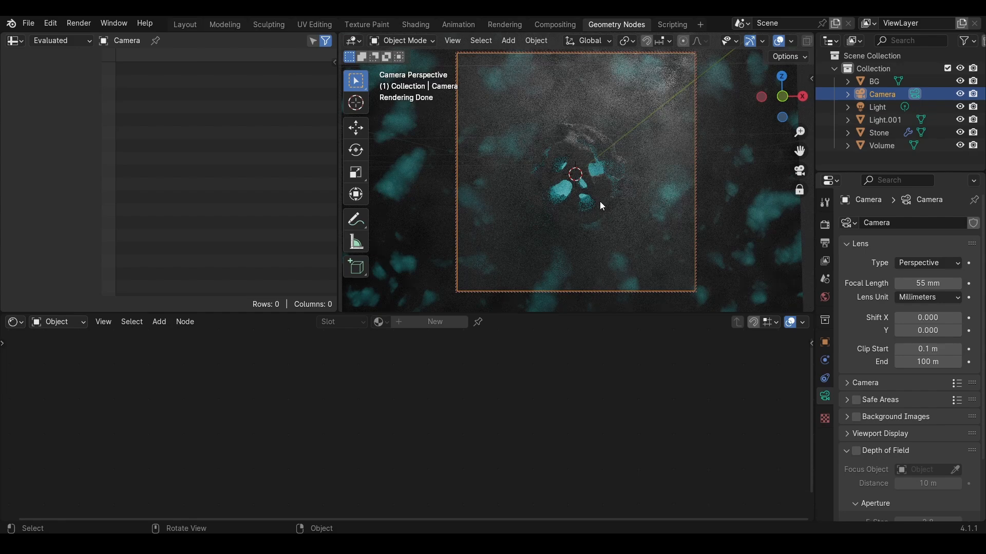
key(n)
click(734, 232)
key(n)
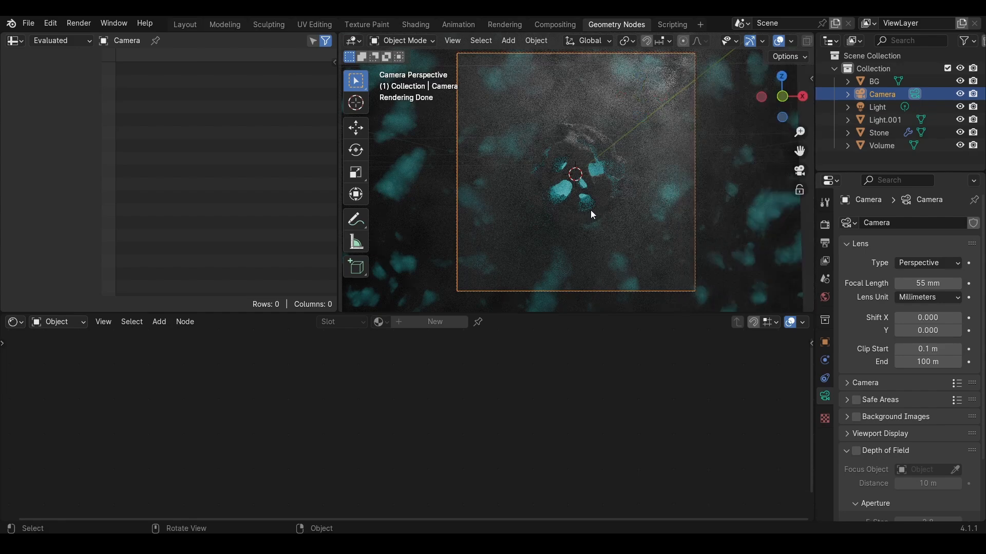
- Set the Power node's Exponent to 1.210 in the Volume cube's material
click(603, 116)
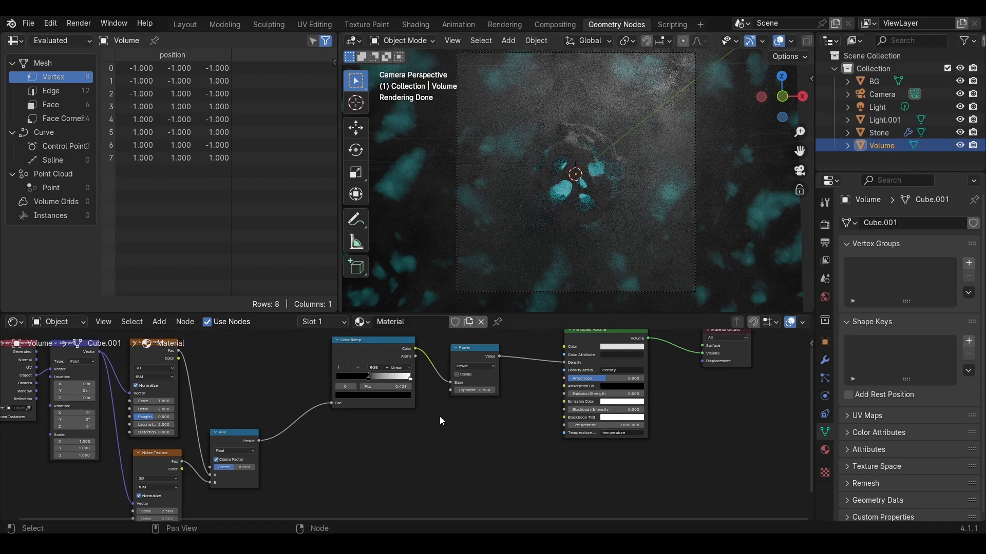
scroll(490, 399, up, 3)
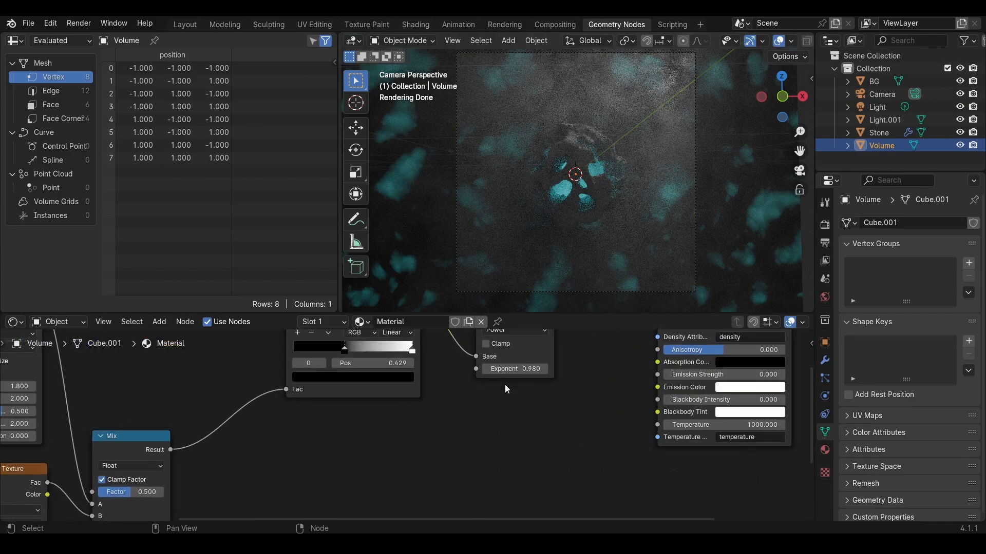
shift+drag(515, 368, 581, 369)
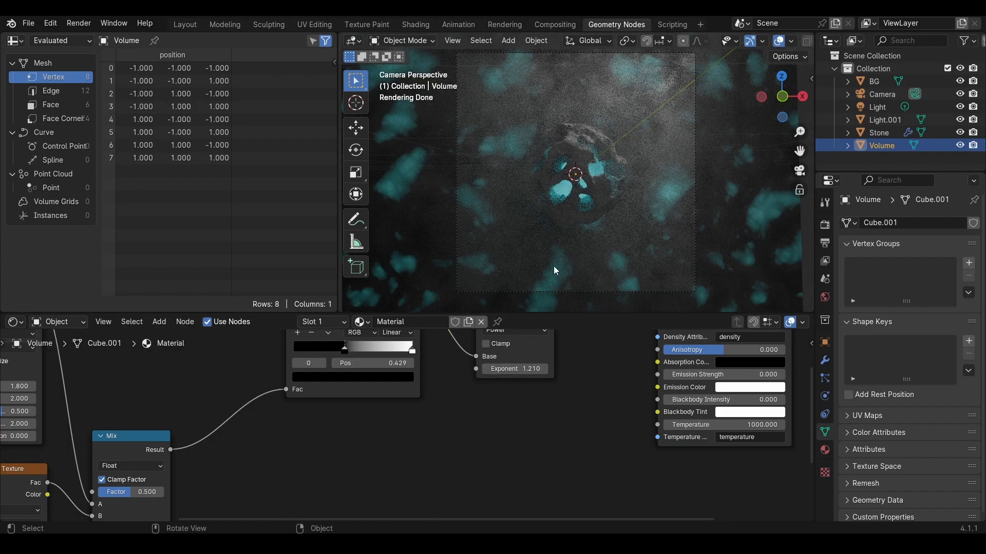
- Duplicate the point light named Light and place the copy to the upper left of the camera frame
scroll(554, 264, down, 3)
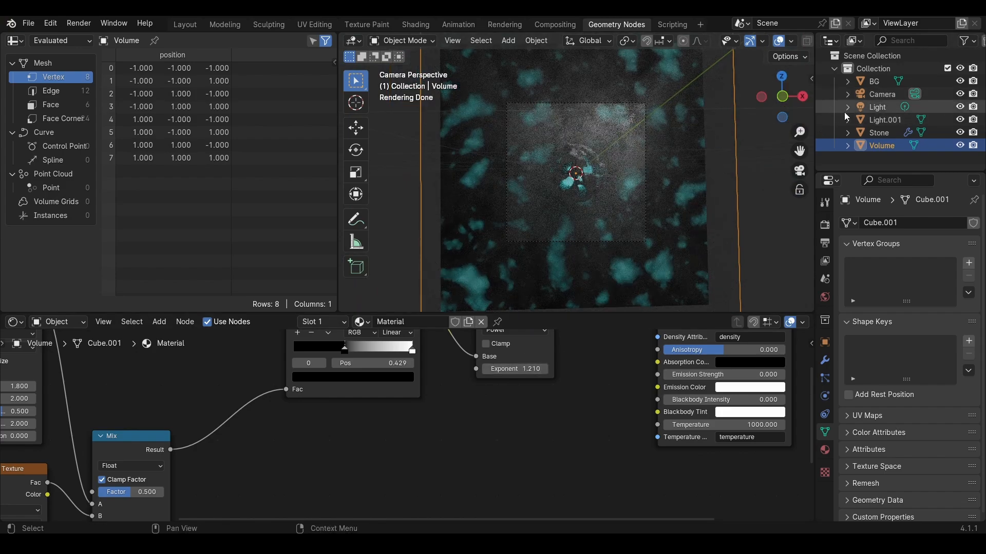
click(870, 108)
key(shift+d)
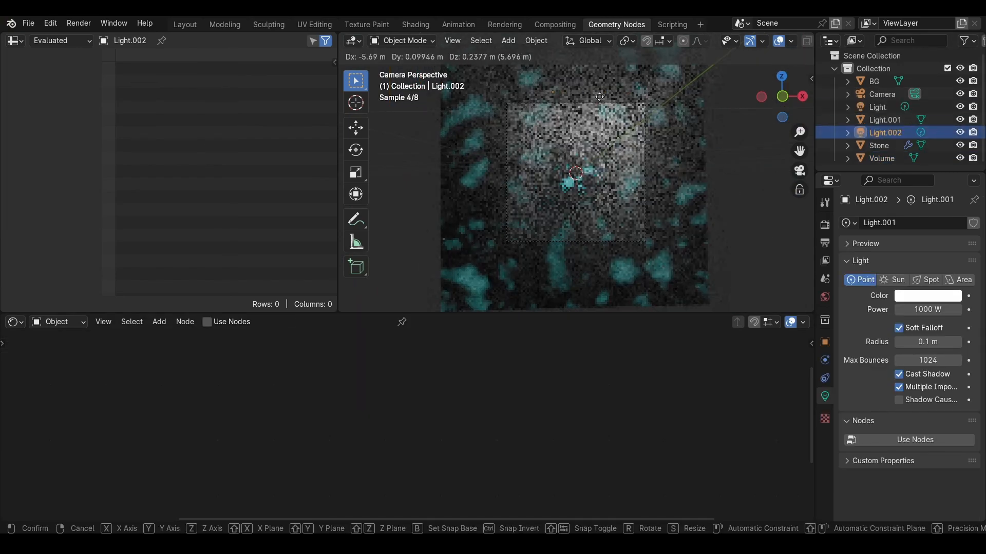
click(548, 101)
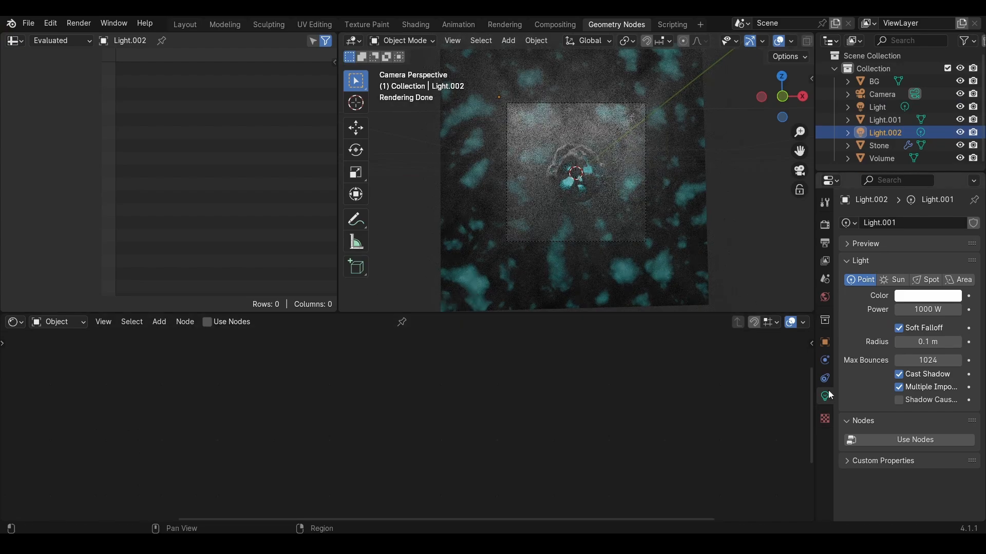
- Set the duplicated light's power to 500 W, and then reduce it to 200 W
click(936, 311)
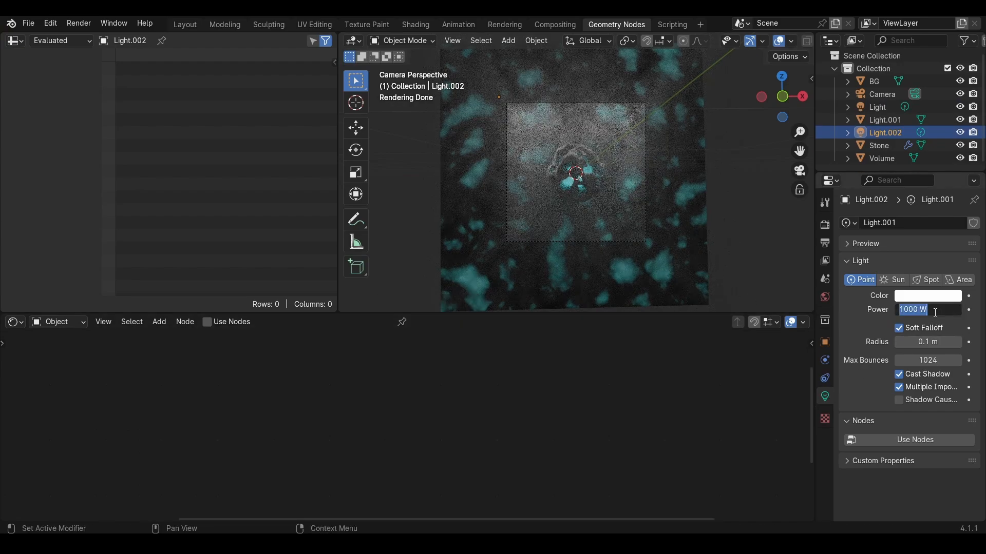
text(500)
key(Return)
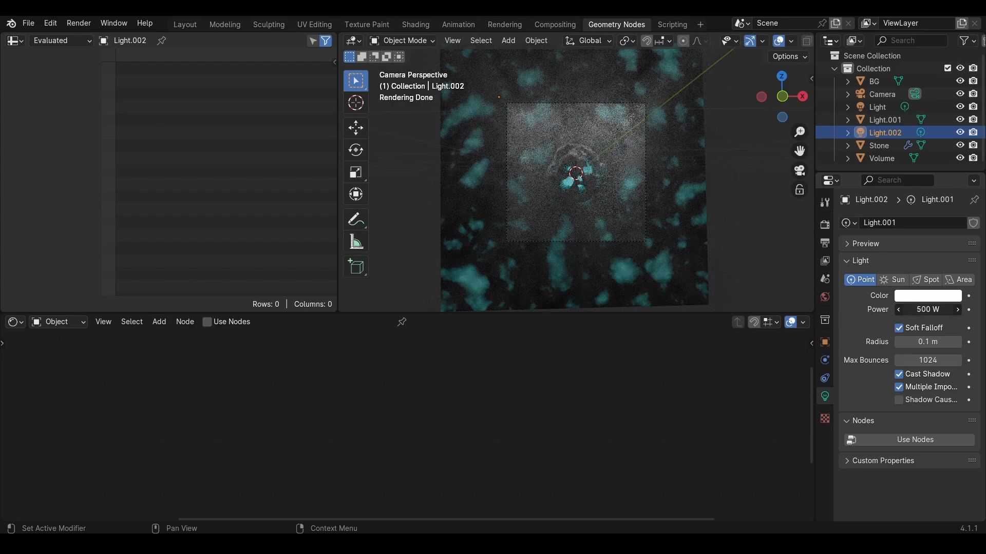
key(Return)
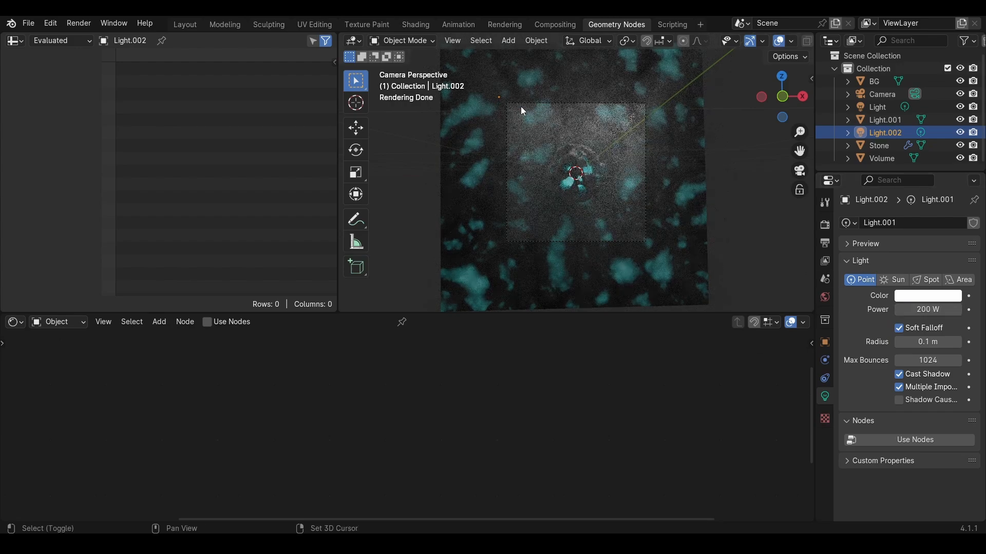
- Duplicate the 200 W light to the lower right of the frame and move the copy about -5.33 m along Y
key(shift+d)
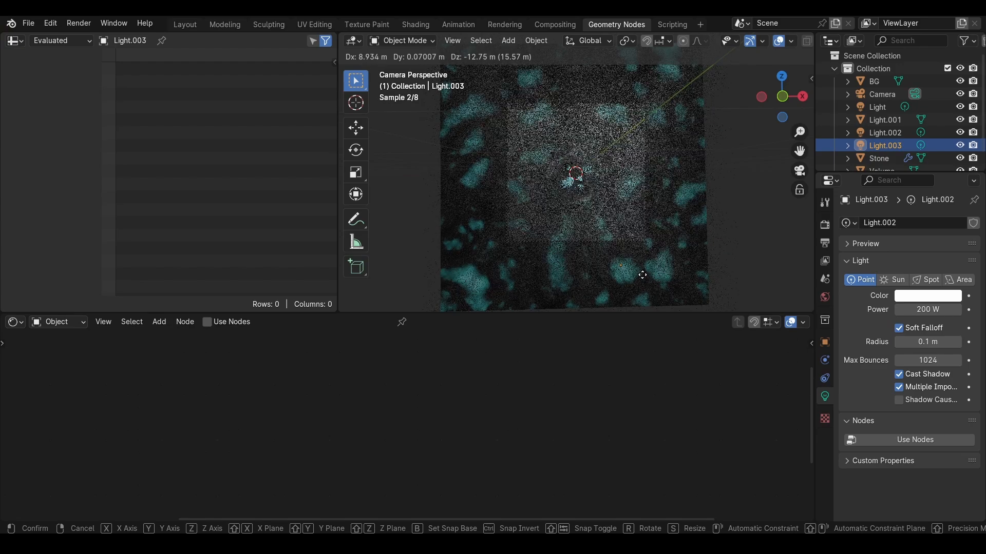
click(642, 275)
middle_drag(660, 268, 613, 242)
key(g)
key(y)
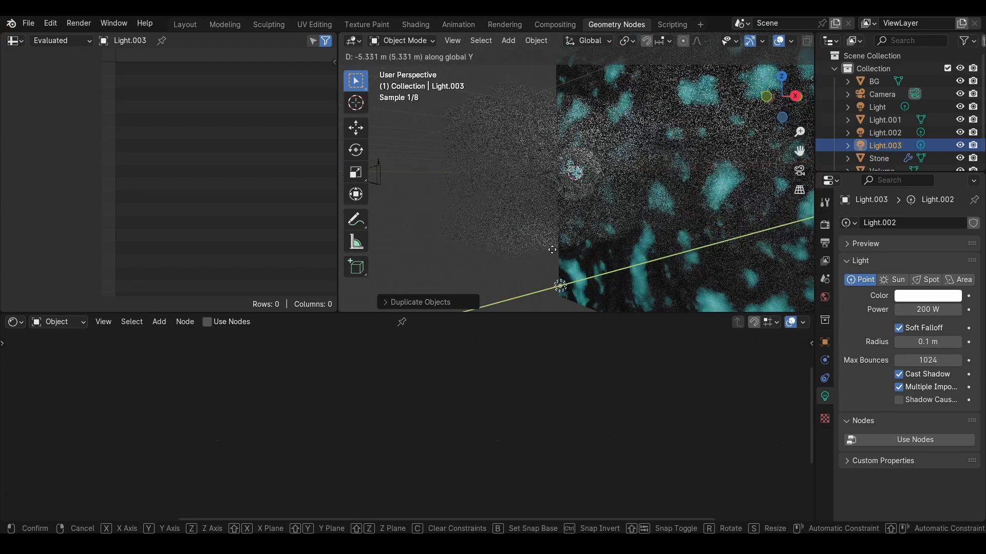
click(552, 250)
key(KP_0)
scroll(591, 186, up, 3)
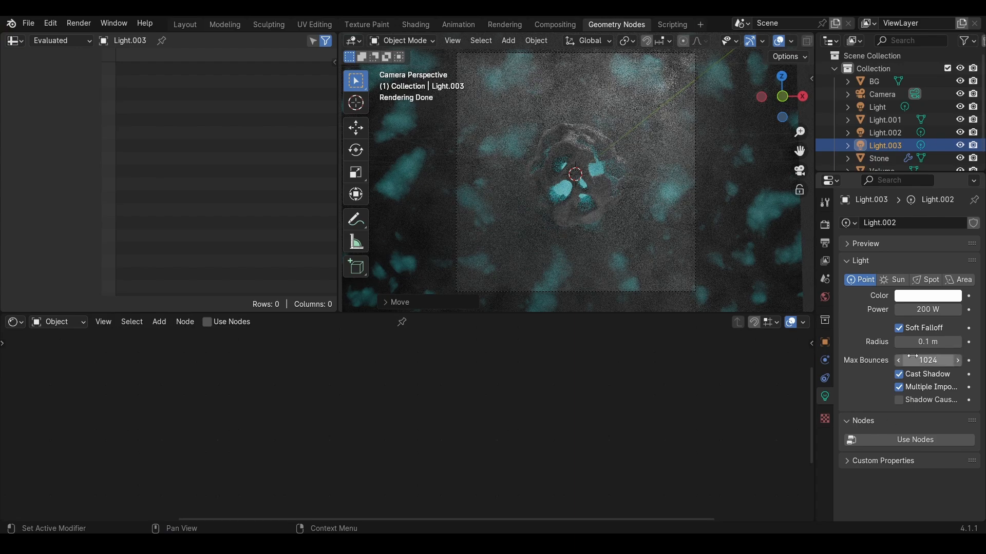
- Set the power of the lower-right light to 50 W
double_click(927, 312)
text(50)
key(Return)
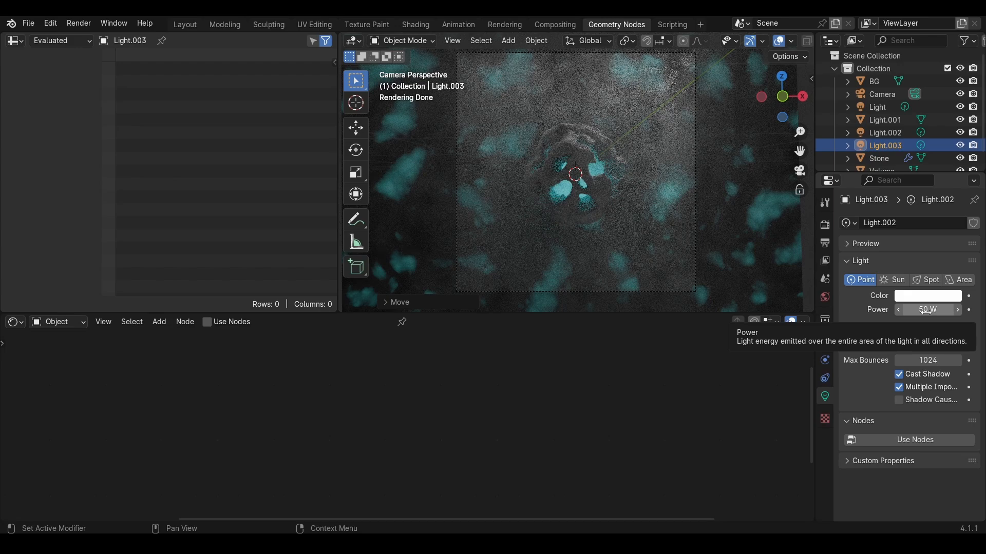
- Select the original point light named Light and set its power to 1200 W
click(885, 119)
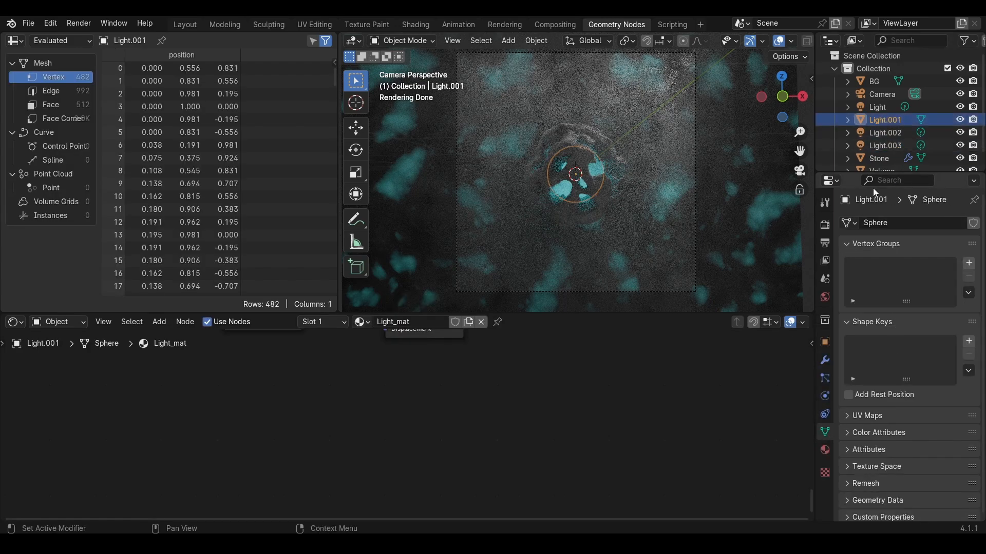
click(886, 110)
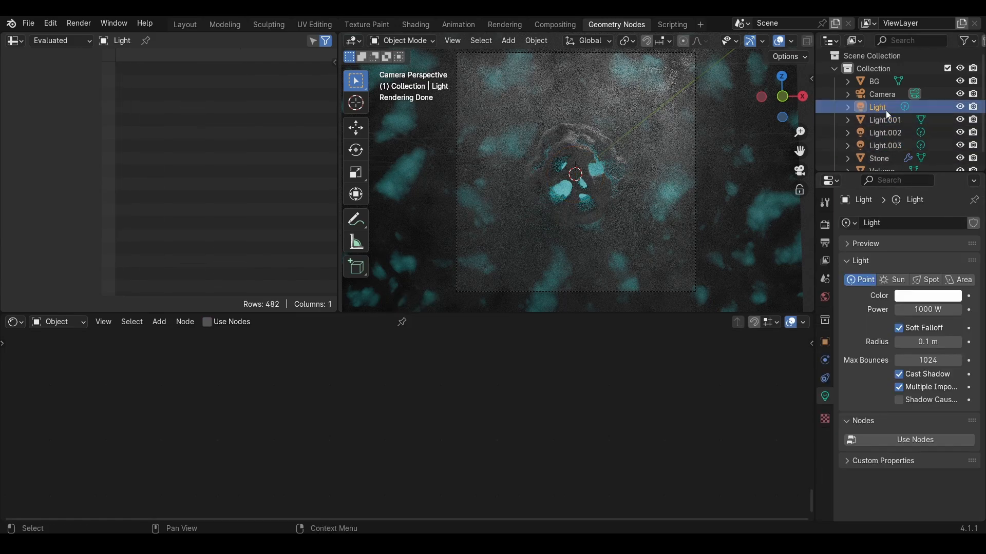
click(926, 309)
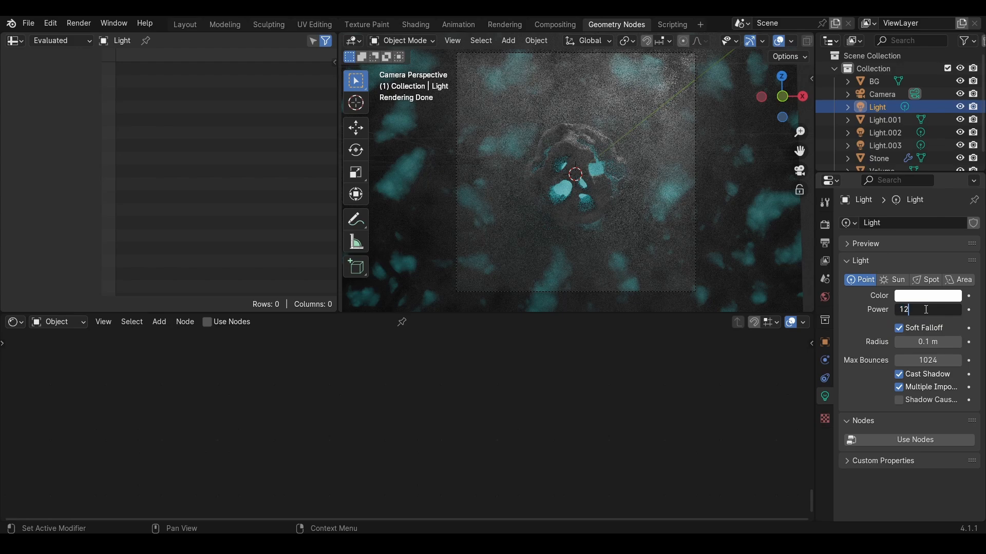
key(Return)
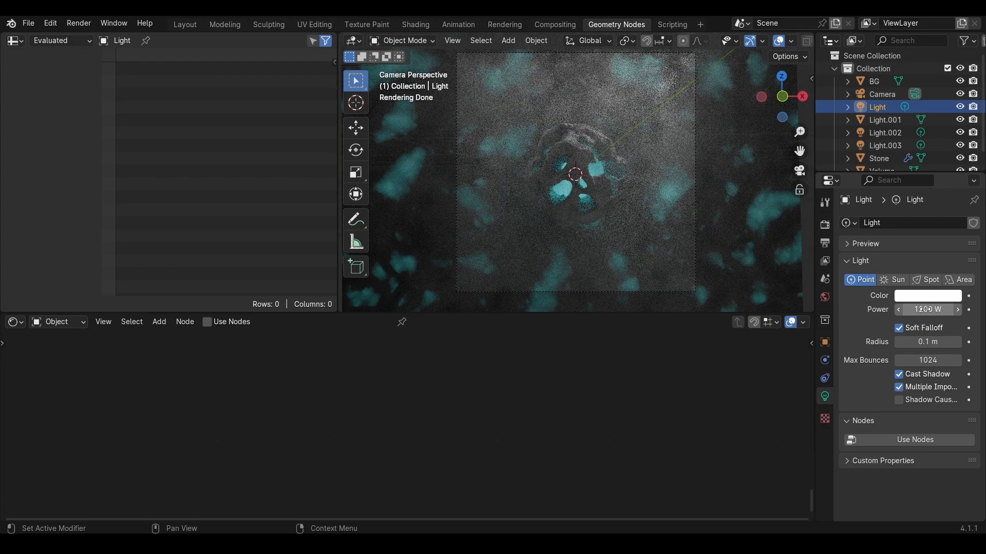
- Set the maximum samples for the final render to 256
click(825, 226)
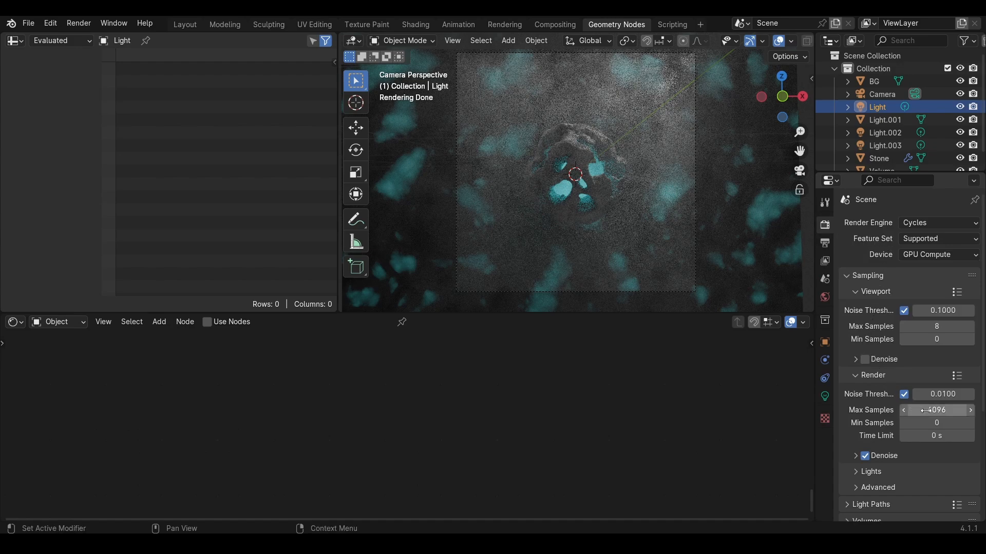
click(908, 409)
text(256)
key(Return)
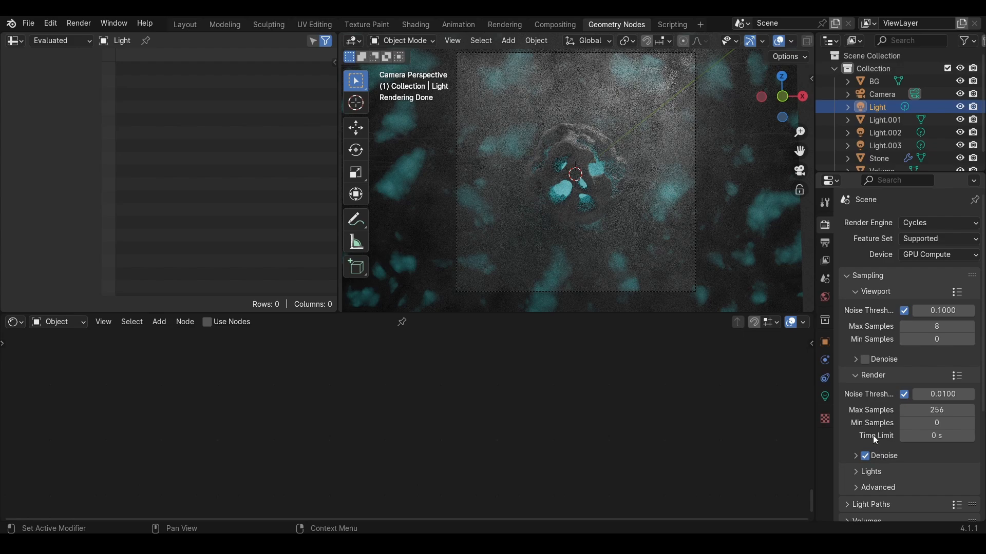
- Set the render tile size to 512 in the performance memory settings
scroll(872, 435, down, 8)
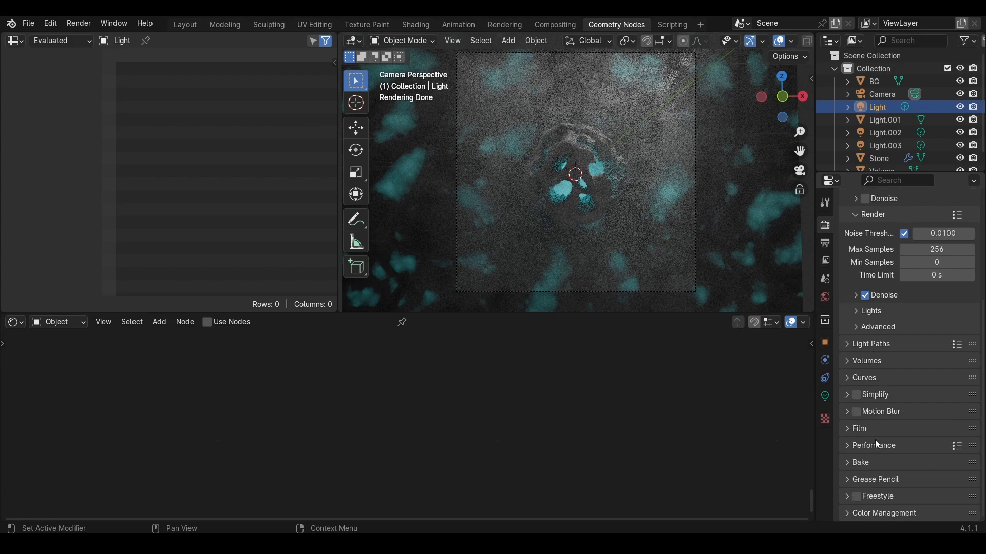
scroll(886, 437, down, 1)
click(928, 469)
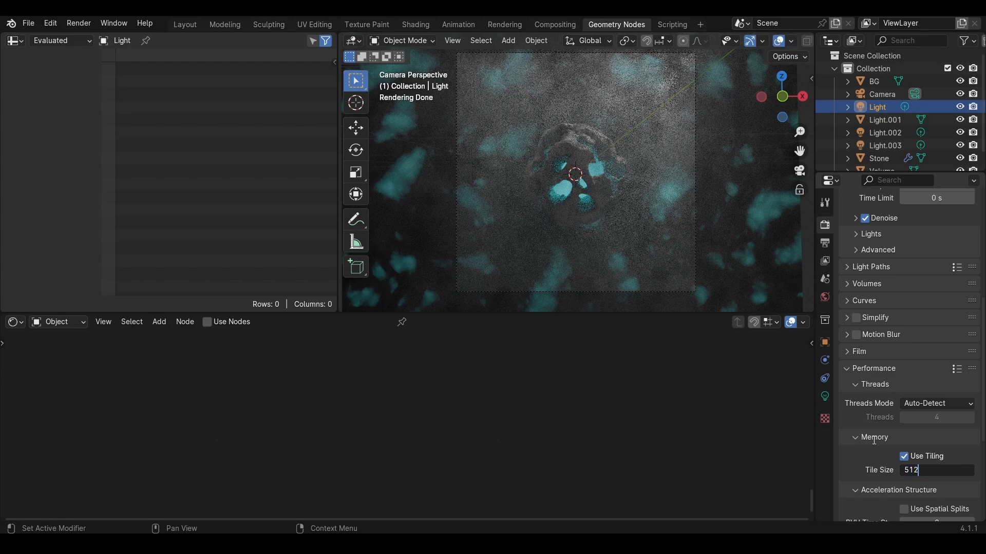
key(Return)
- Select the Camera and enable depth of field for it
click(875, 95)
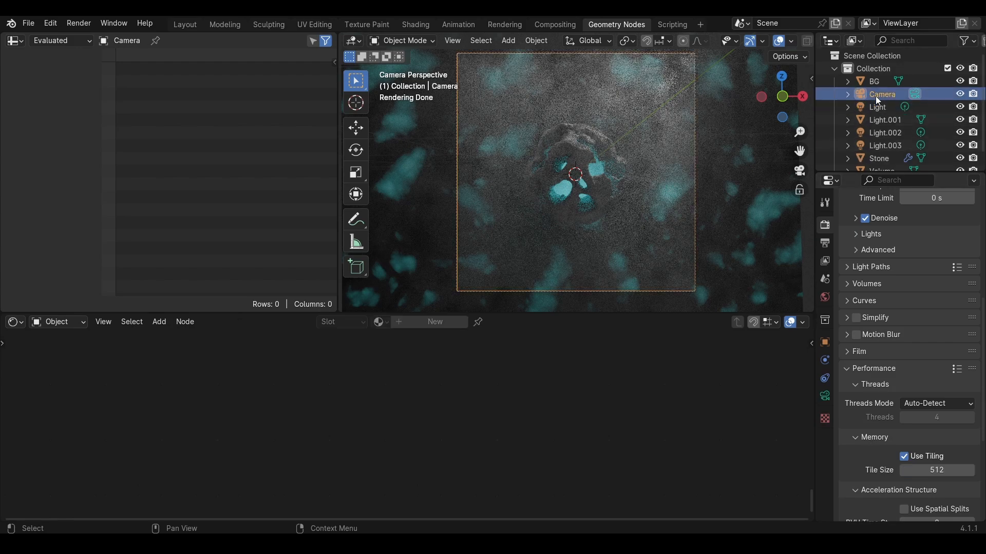
click(825, 396)
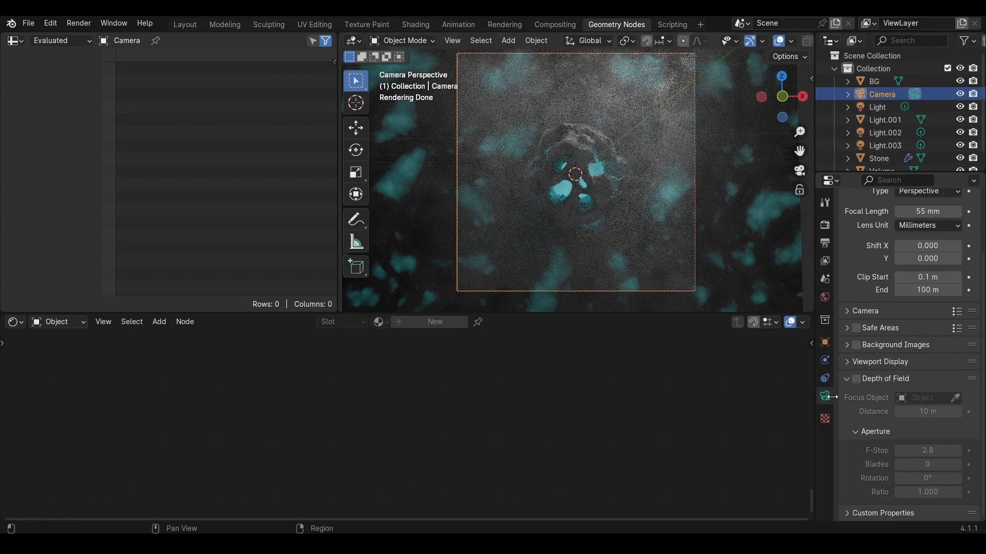
click(856, 379)
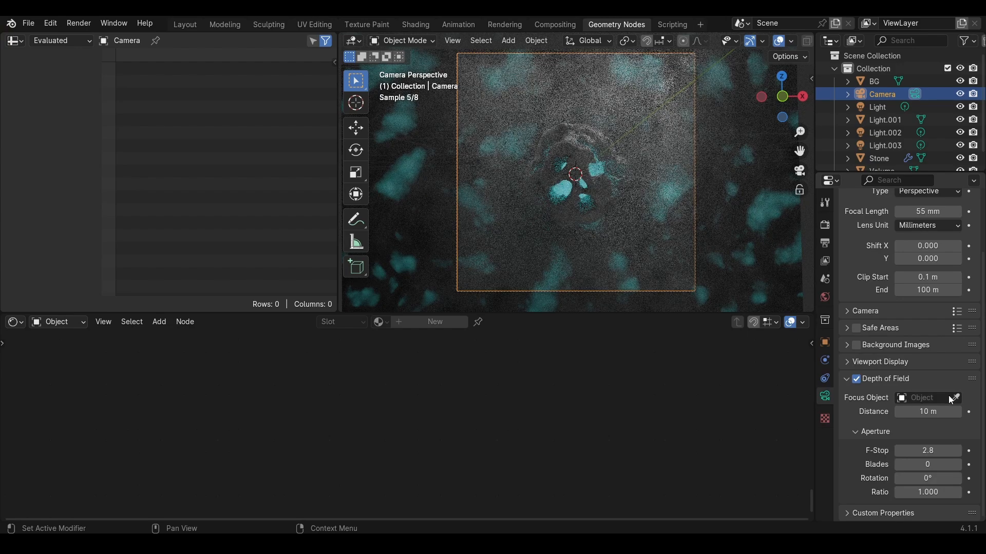
click(956, 399)
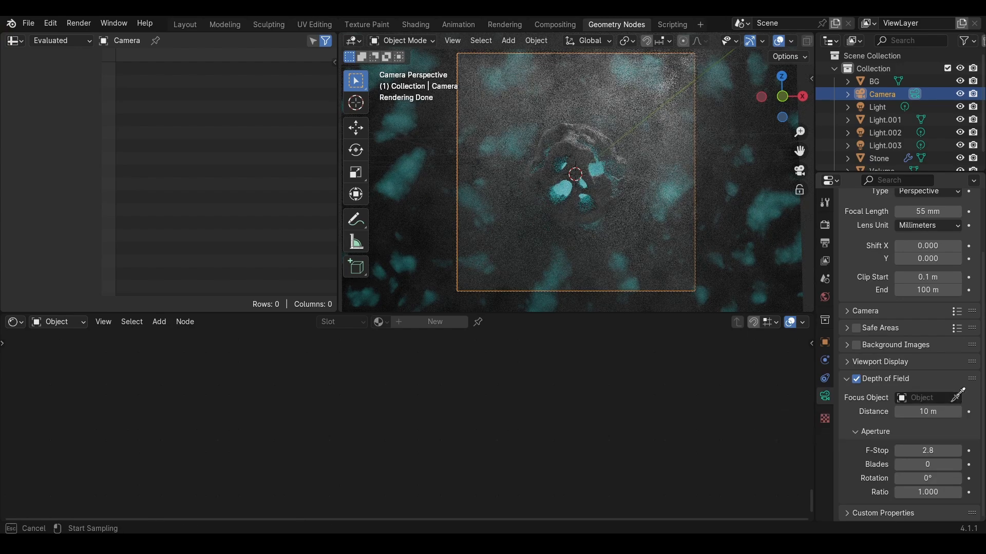
click(580, 154)
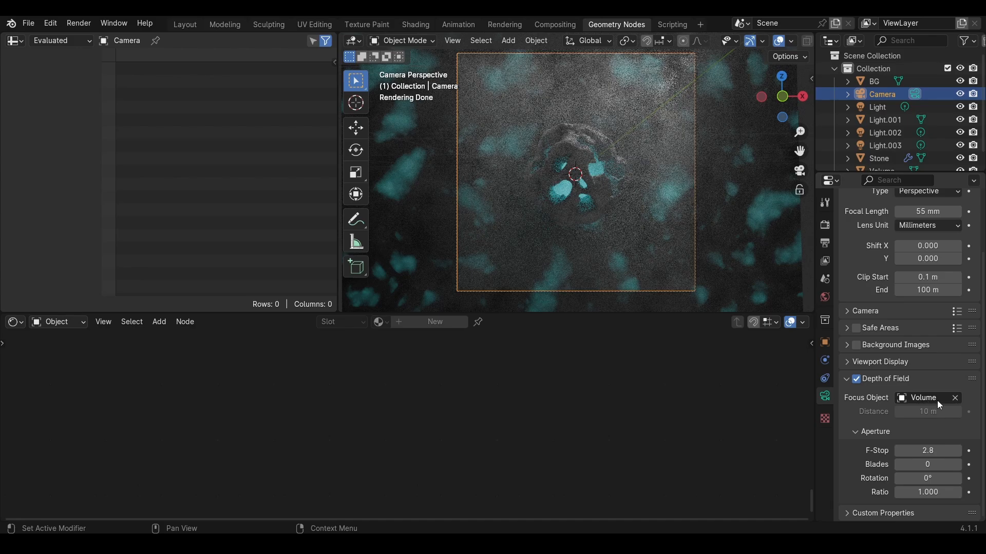
click(956, 399)
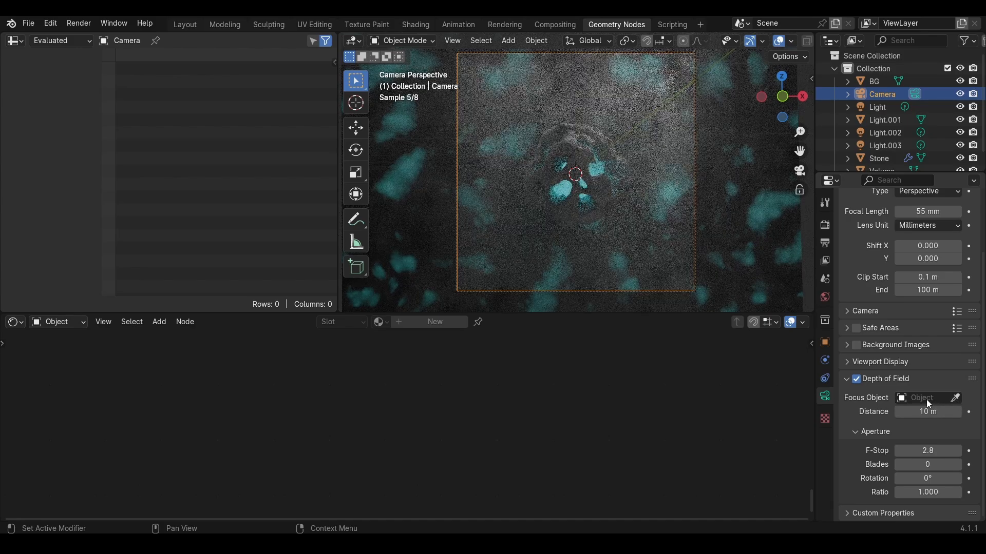
- Set the camera's focus object to Stone and its depth-of-field F-Stop to 1.5
click(926, 400)
click(863, 339)
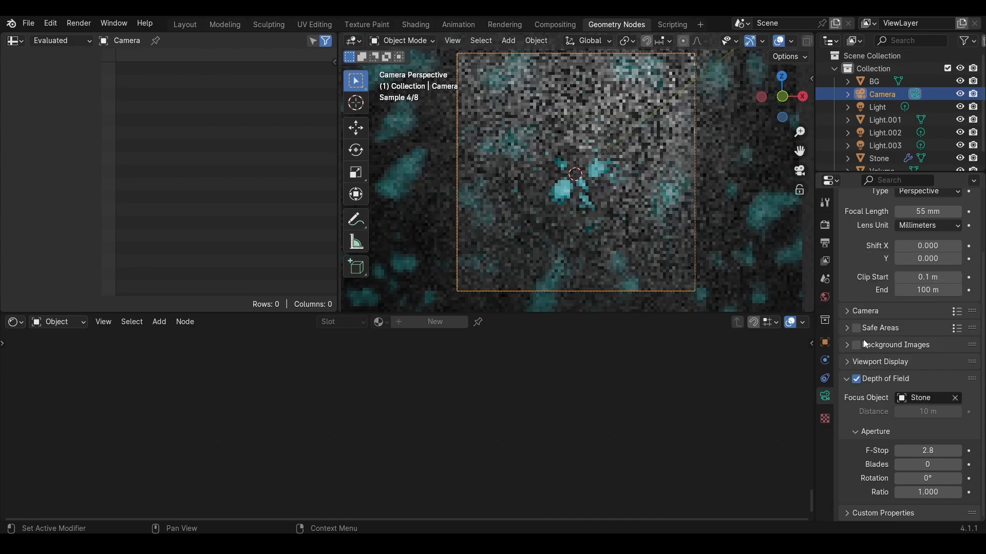
click(920, 449)
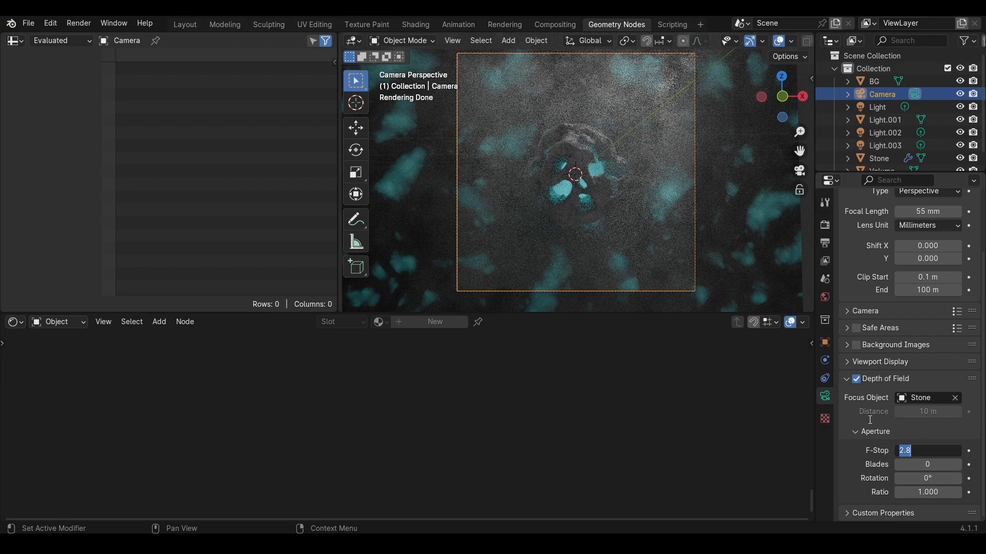
text(1.5)
key(Return)
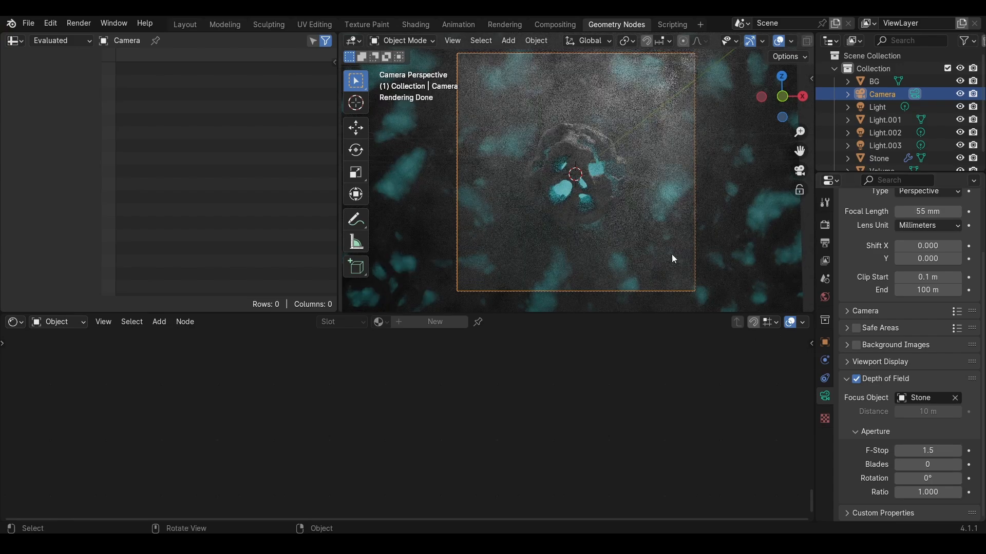
- Switch the viewport to solid shading and render the camera image
key(z)
click(713, 199)
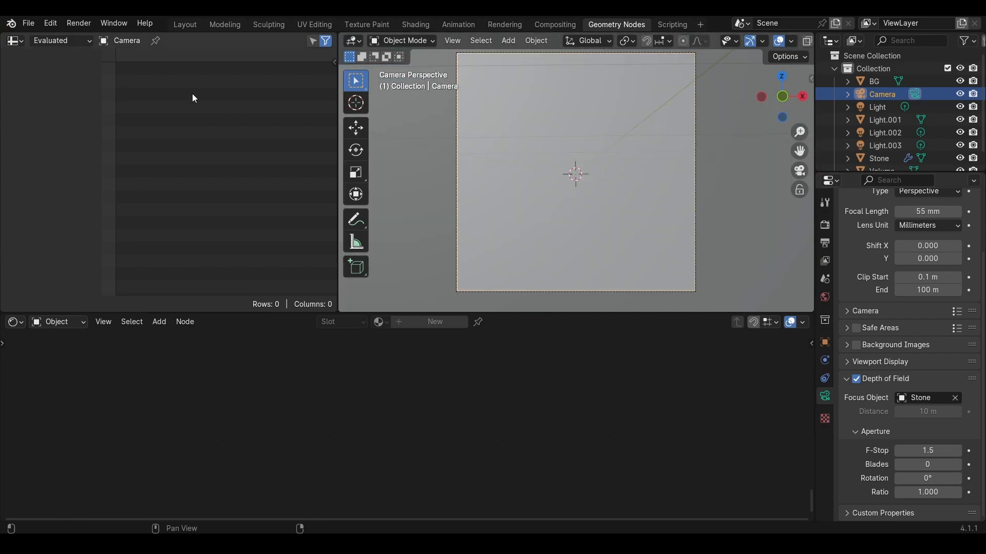
click(77, 23)
click(119, 39)
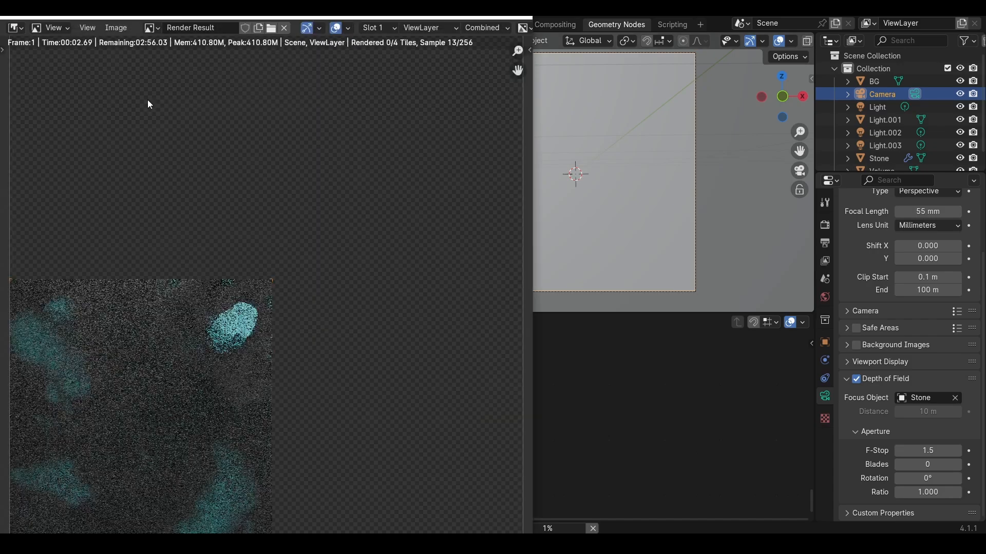
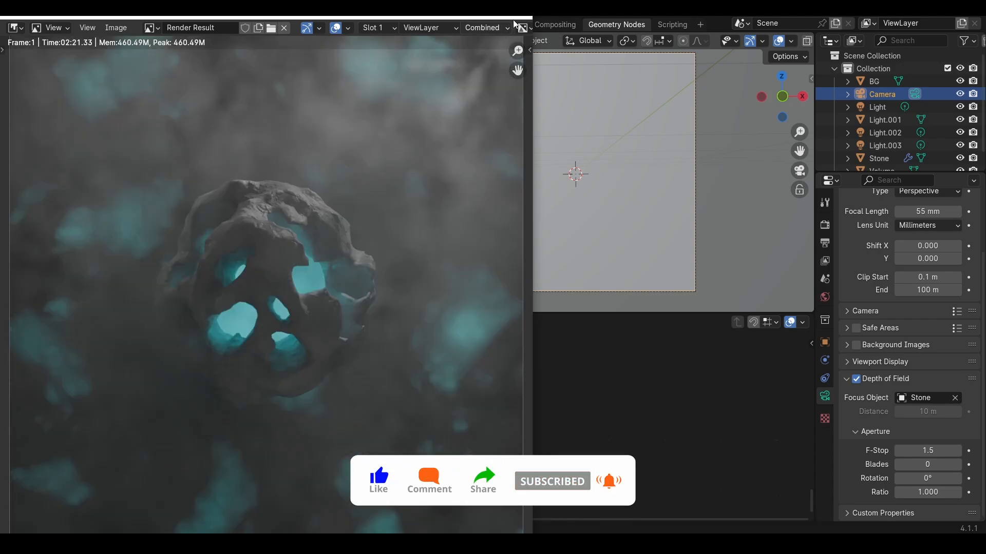
- Open the Compositing workspace, enable nodes and preview the Render Layers image through a Viewer node
click(516, 18)
click(553, 26)
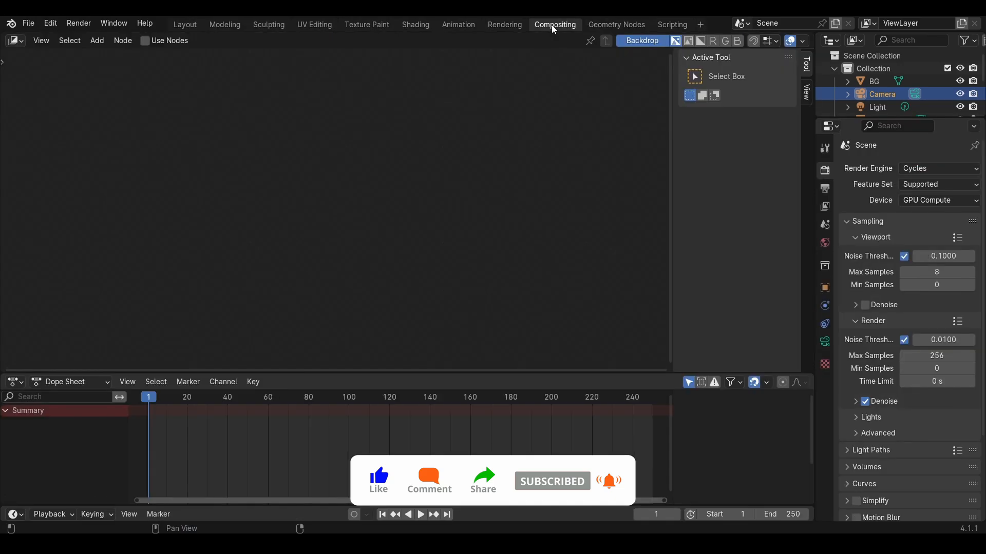
click(179, 47)
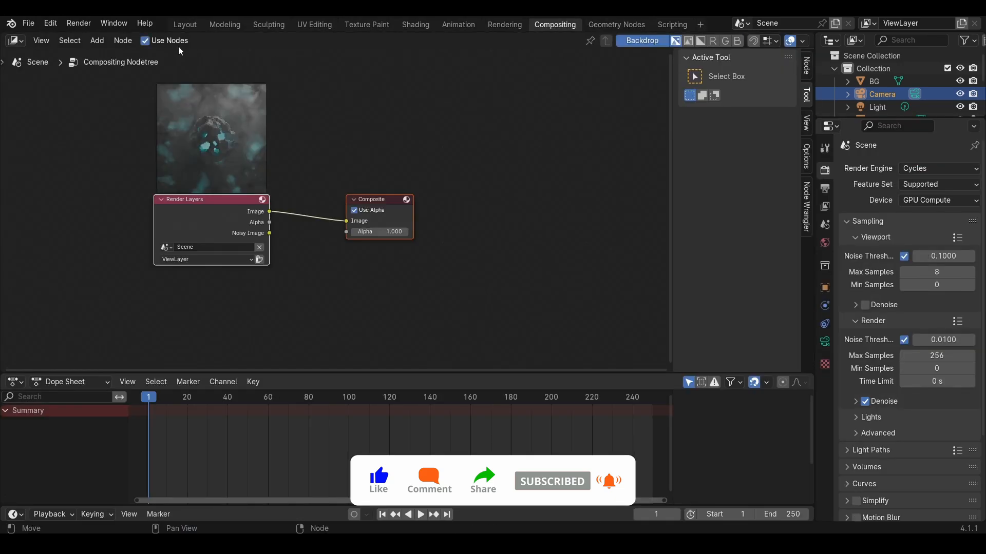
ctrl+shift+click(248, 200)
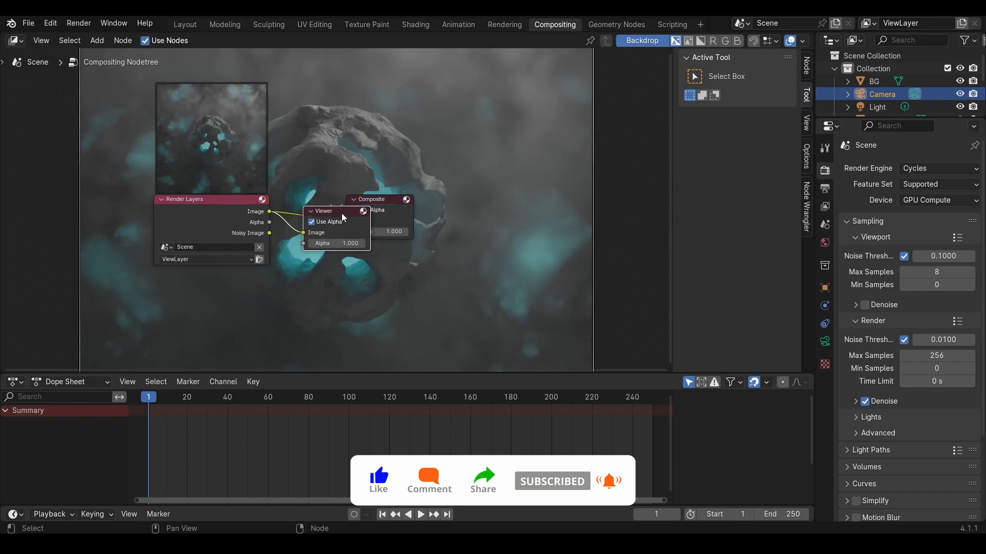
- Move the Composite and Viewer nodes well away from Render Layers to make room for more nodes
drag(344, 218, 586, 242)
drag(389, 200, 563, 193)
middle_drag(563, 192, 418, 196)
scroll(419, 196, down, 4)
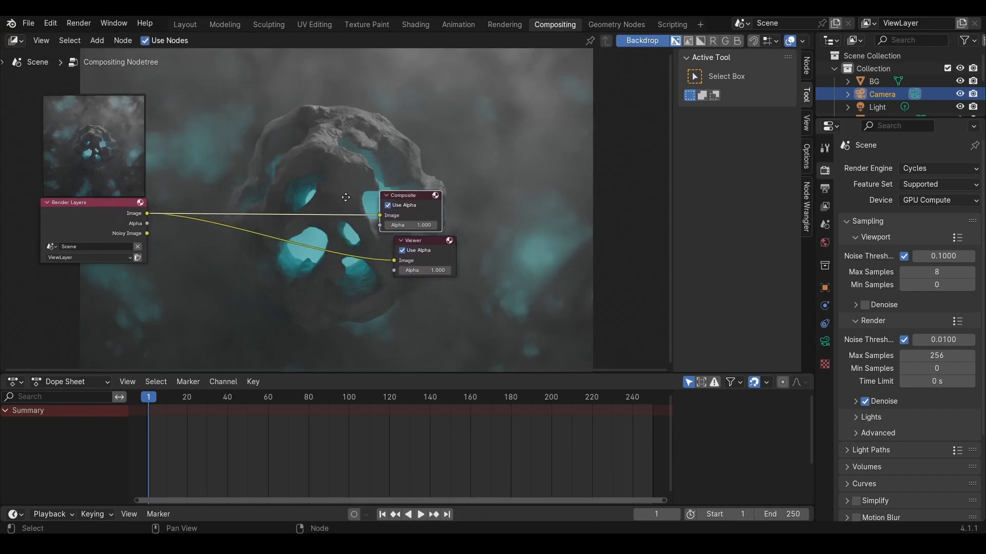
drag(278, 173, 376, 259)
drag(331, 200, 553, 201)
scroll(534, 215, up, 4)
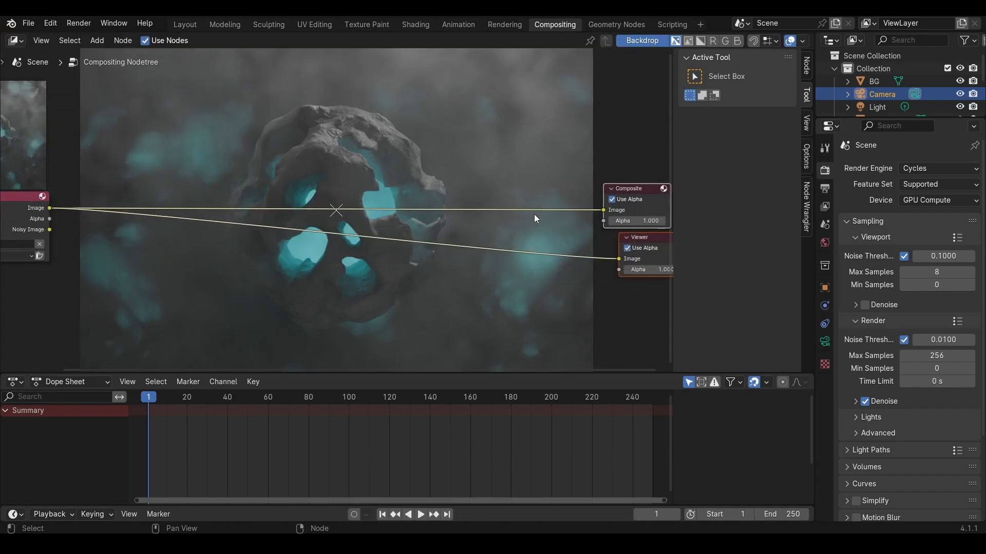
- Insert a shared reroute point on the Image links feeding the Composite and Viewer nodes
shift+right_drag(573, 222, 576, 225)
middle_drag(569, 212, 516, 200)
drag(514, 199, 565, 246)
scroll(423, 214, down, 2)
middle_drag(370, 226, 418, 230)
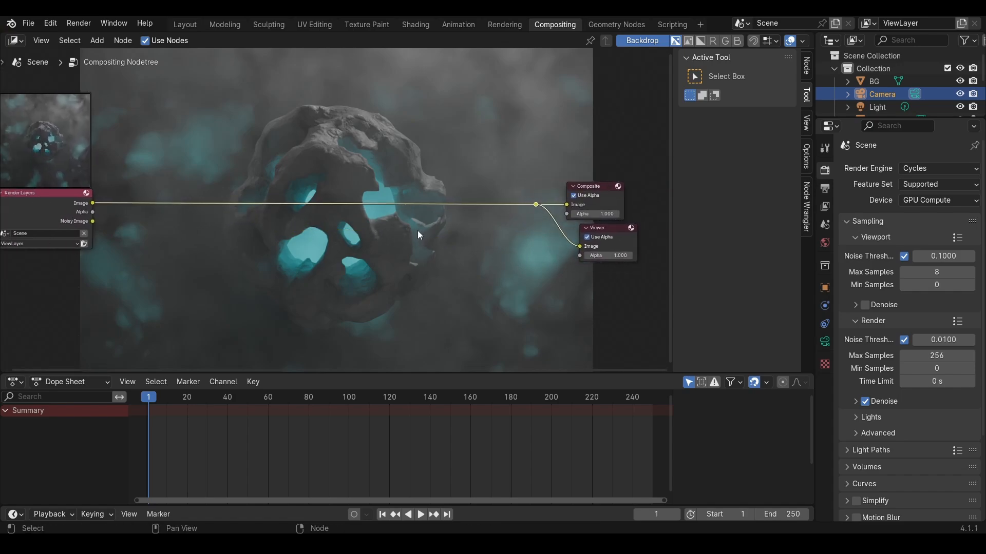
- Add an Ellipse Mask node, preview it in the Viewer, and set its width to 0.933 and height to 0.967
key(v)
key(v)
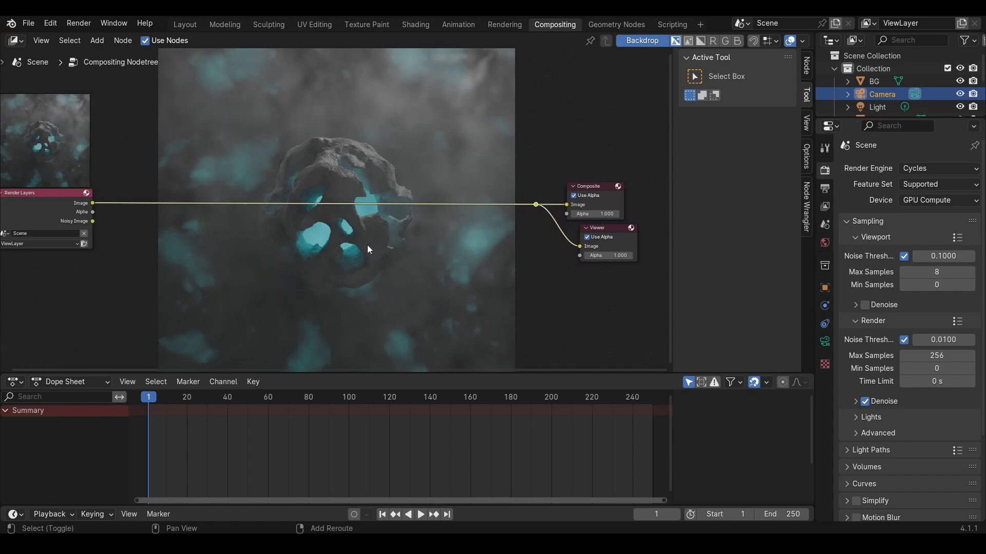
key(shift+a)
text(ec)
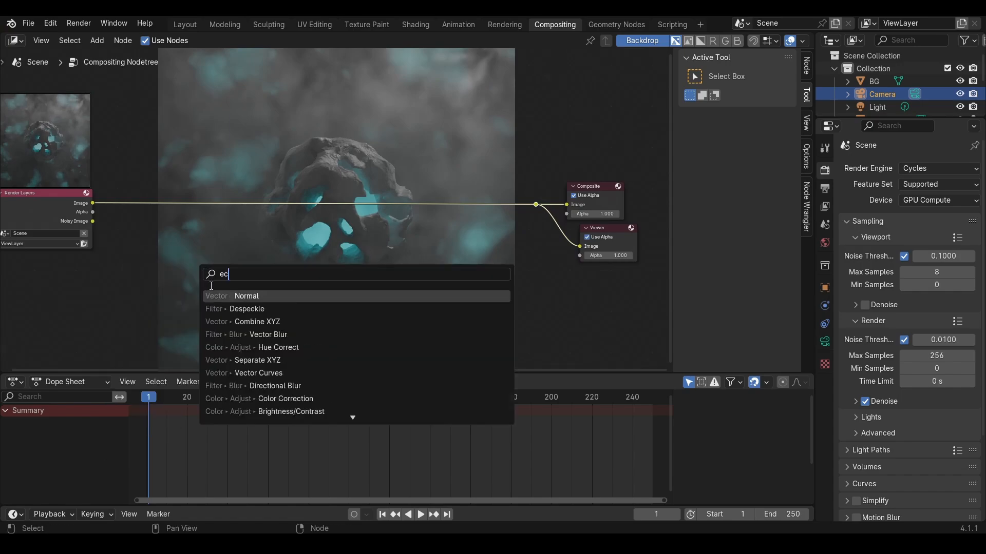
text(l)
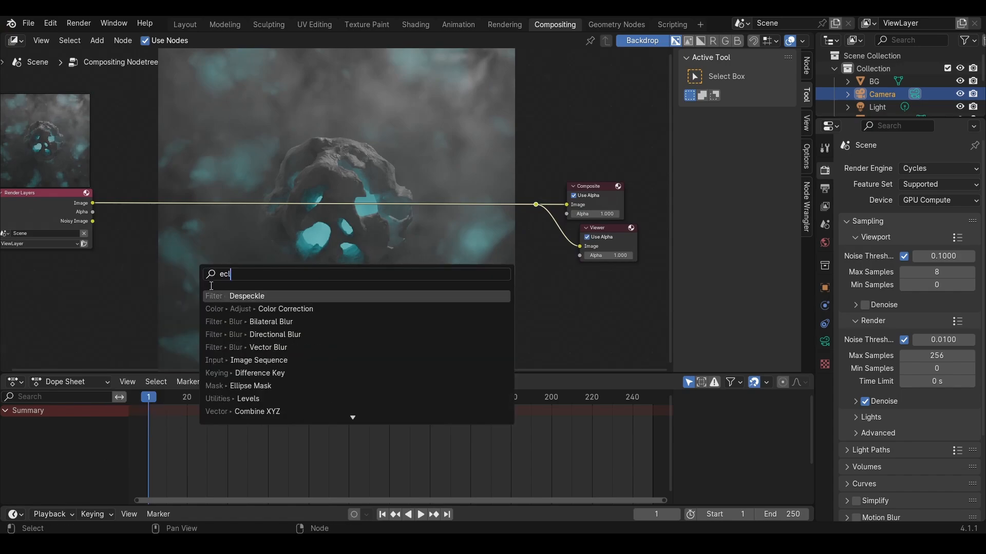
text(i)
click(215, 309)
click(165, 262)
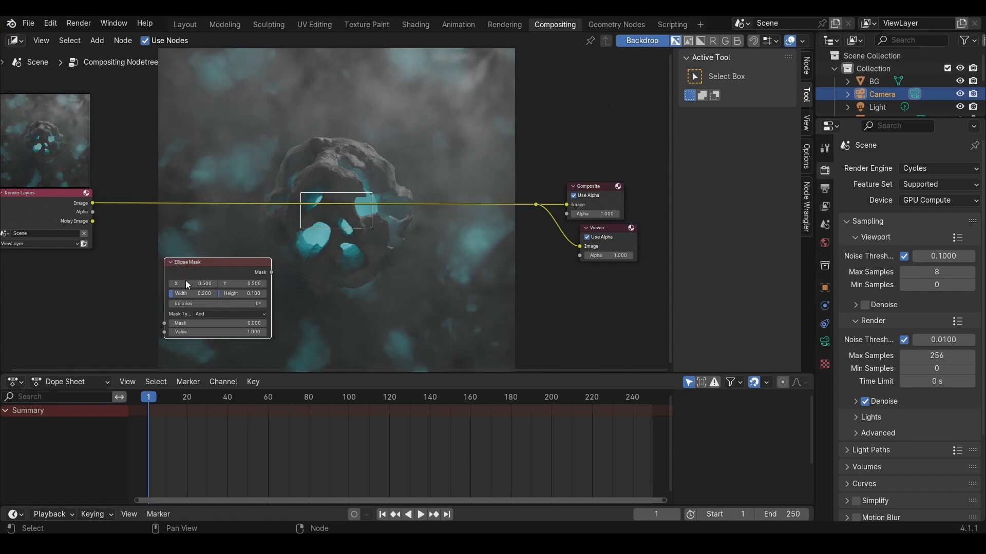
ctrl+shift+click(202, 263)
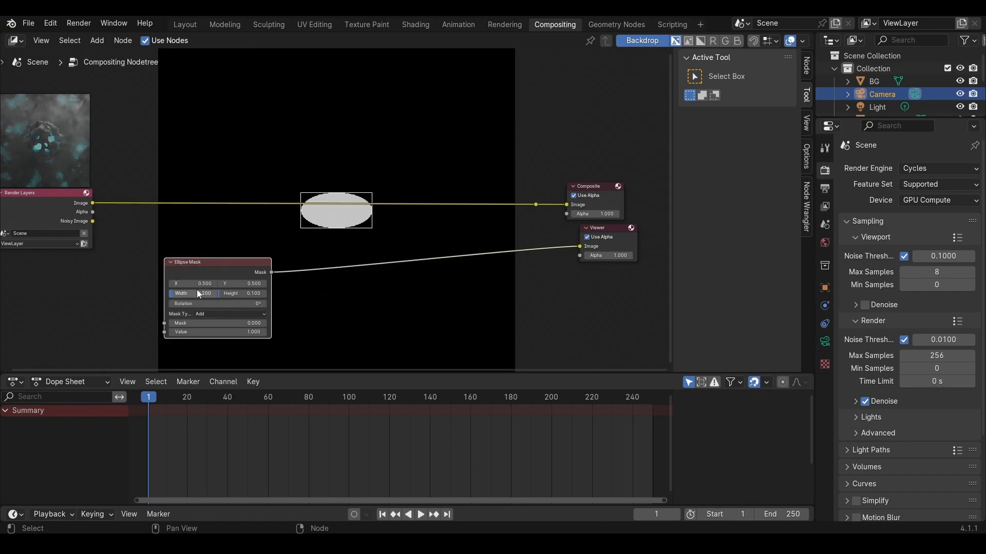
drag(202, 294, 262, 294)
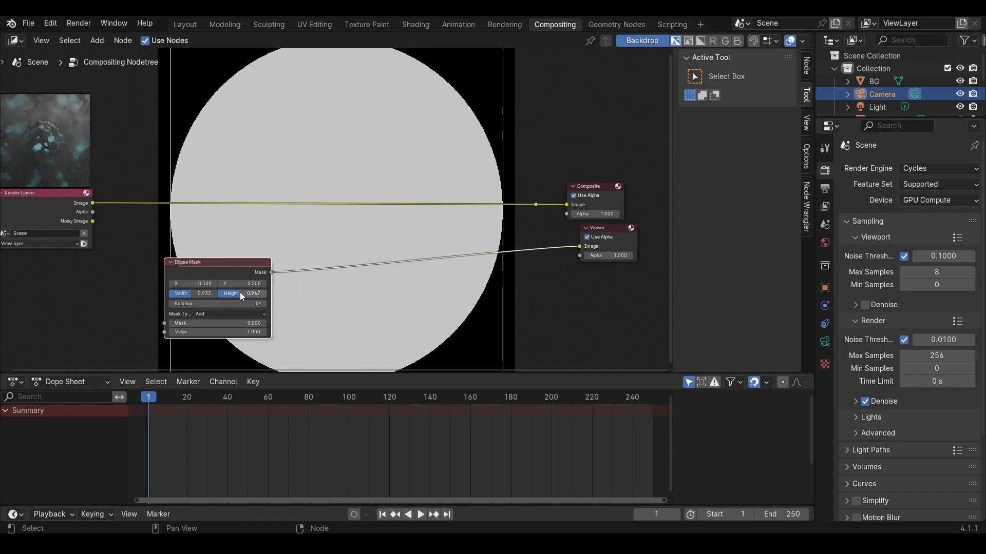
- Insert an Invert Color node between the Ellipse Mask and the Viewer
key(shift+a)
text(in)
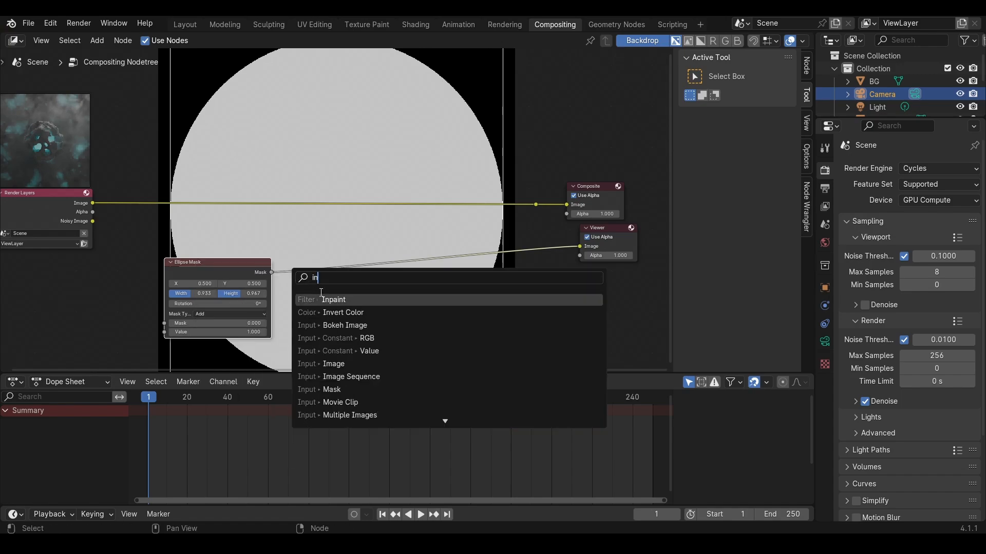
key(Down)
key(Return)
click(305, 262)
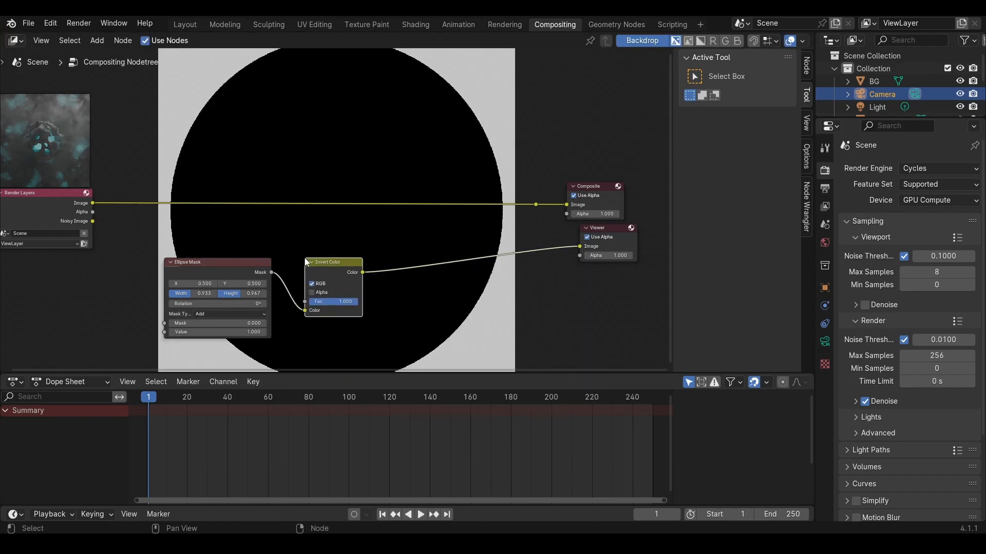
- Insert a Blur node after Invert Color and set its X and Y blur to 500
key(shift+a)
click(380, 250)
text(blu)
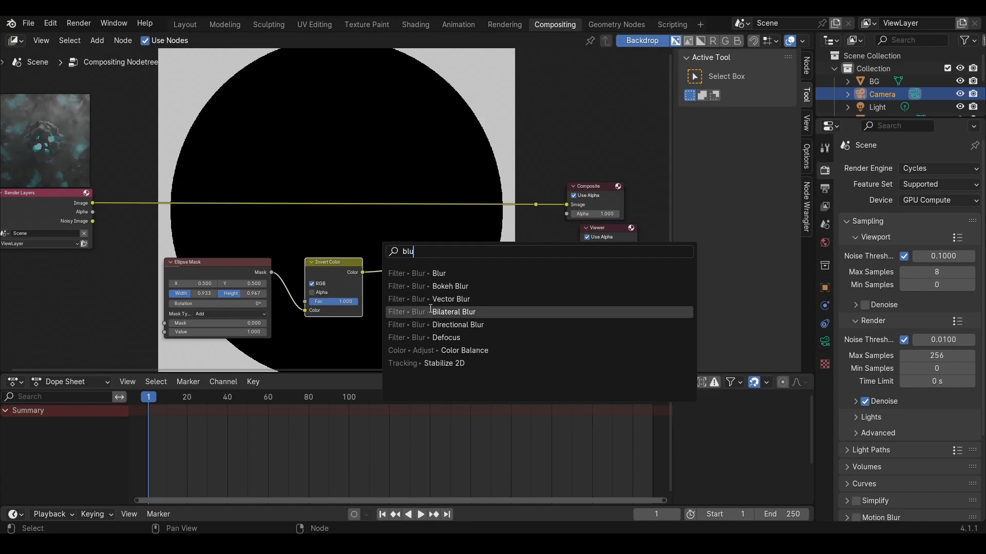
click(438, 273)
click(424, 316)
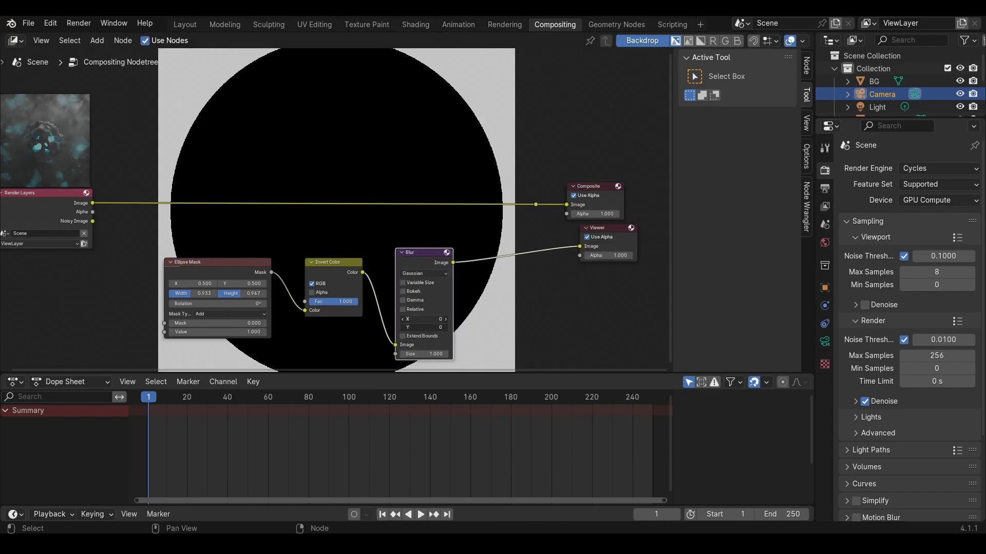
text(0)
key(Return)
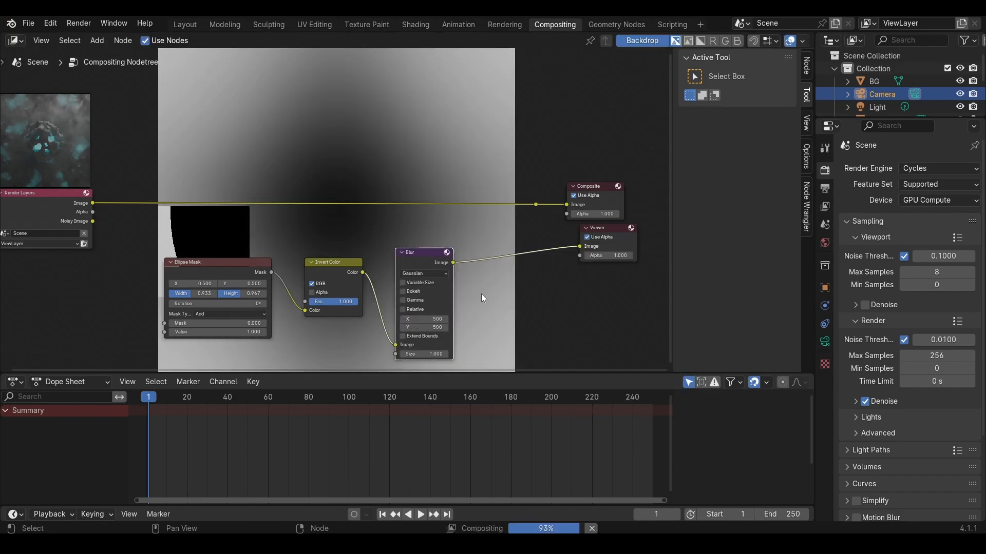
- Insert a Hue/Saturation/Value node on the Render Layers image link before the reroute and feed the Blur output into its Fac
middle_drag(502, 231, 473, 244)
key(shift+a)
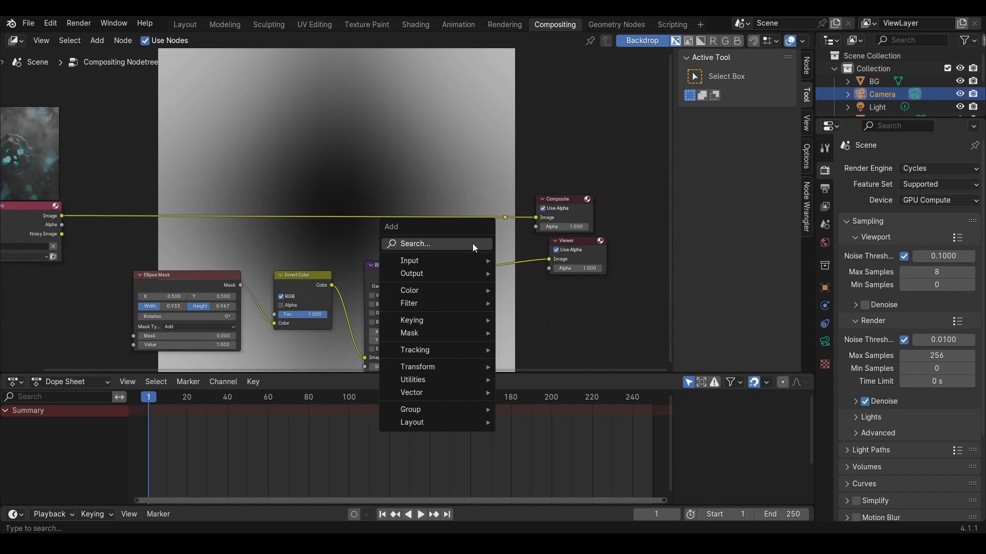
text(hu)
click(526, 266)
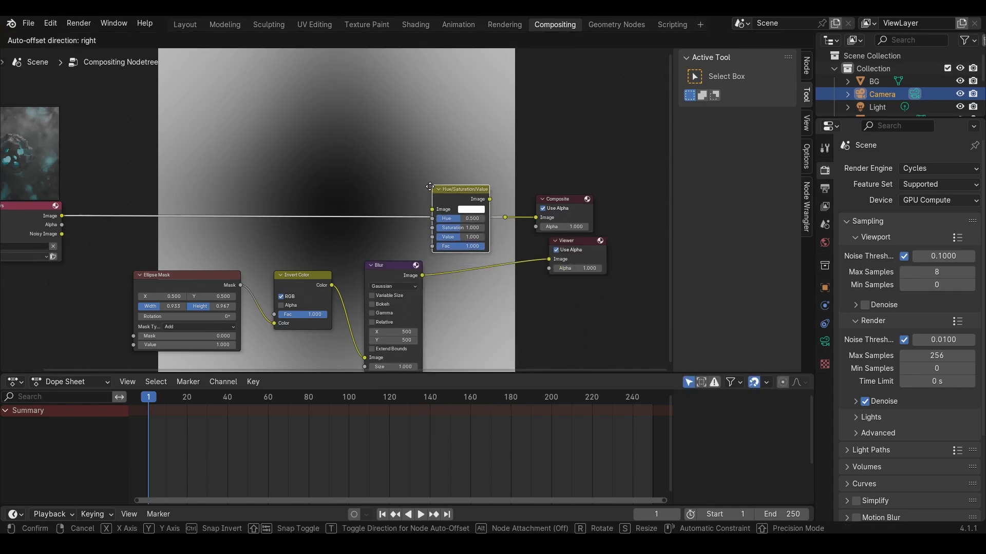
click(436, 194)
scroll(390, 267, up, 3)
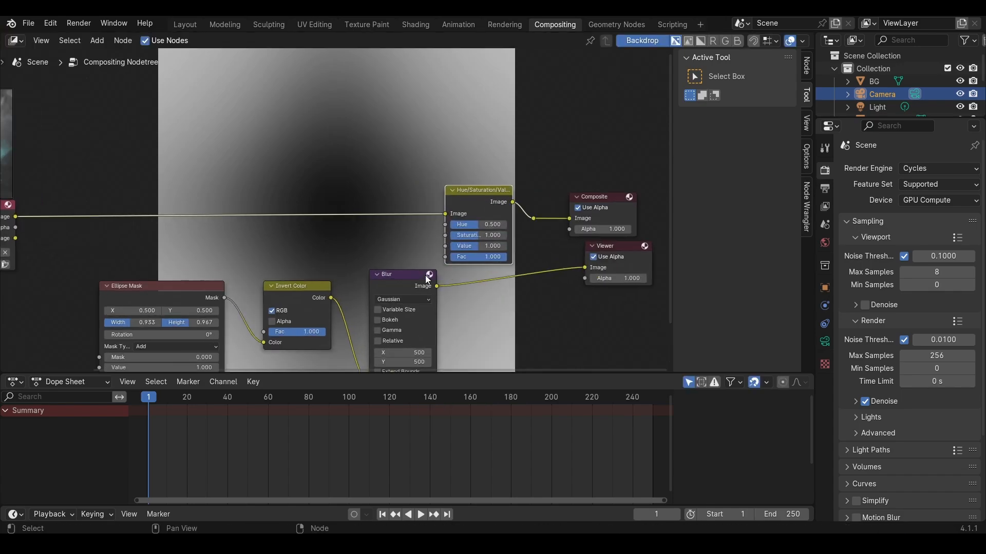
drag(382, 272, 392, 239)
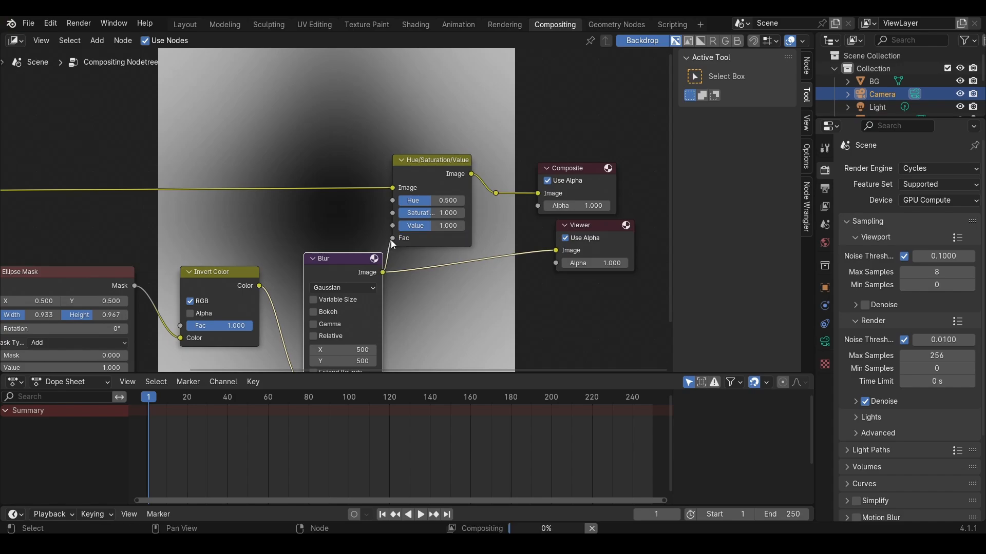
- Reposition the Hue/Saturation/Value, Composite and Viewer nodes together, and link the reroute point to the Viewer's Image input
scroll(435, 248, down, 1)
drag(590, 137, 423, 268)
key(g)
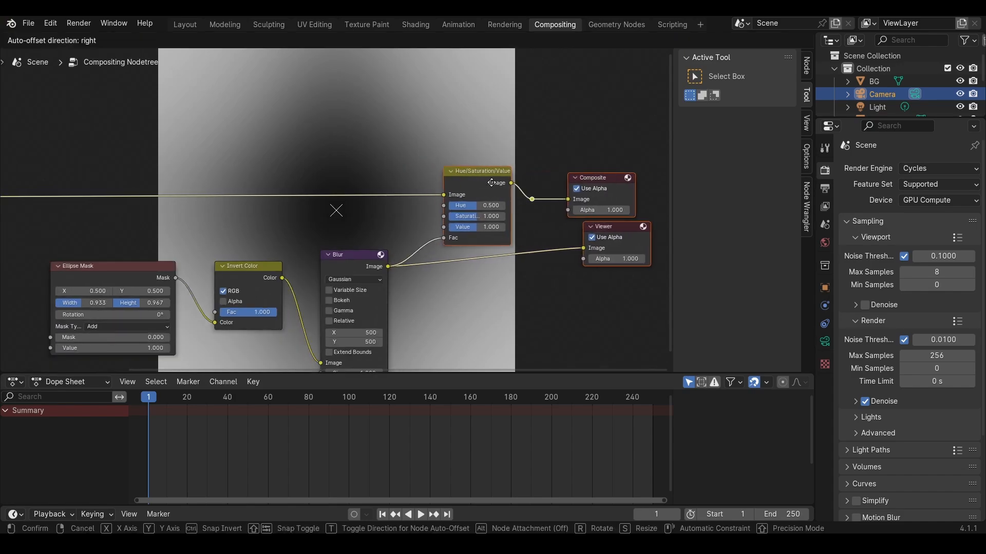
click(461, 163)
drag(541, 182, 613, 248)
- Set the Hue/Saturation/Value node's Value to 0.027 to darken the image edges
middle_drag(517, 237, 605, 275)
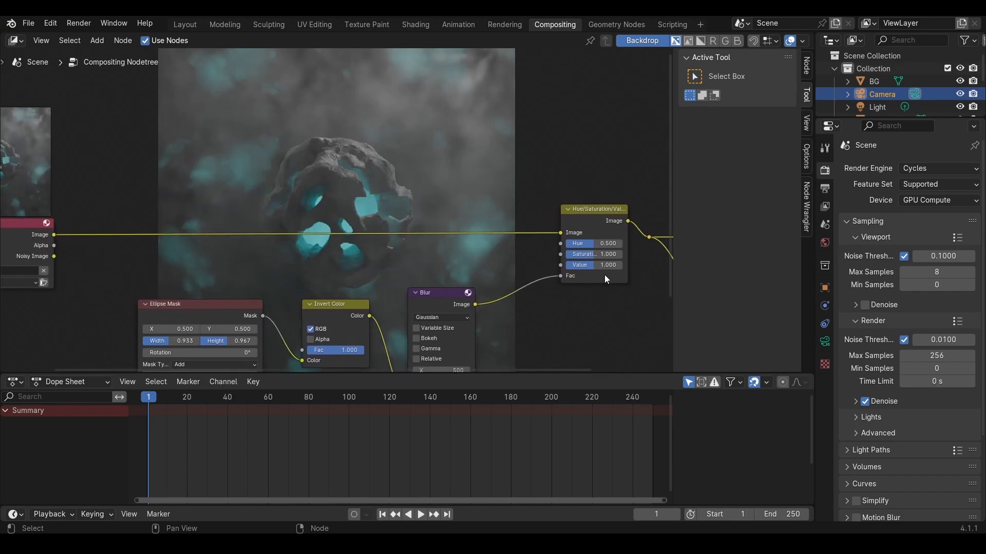
drag(593, 266, 573, 267)
- Insert a Brightness/Contrast node directly after Render Layers and set its Contrast to 6
middle_drag(177, 216, 254, 233)
key(shift+a)
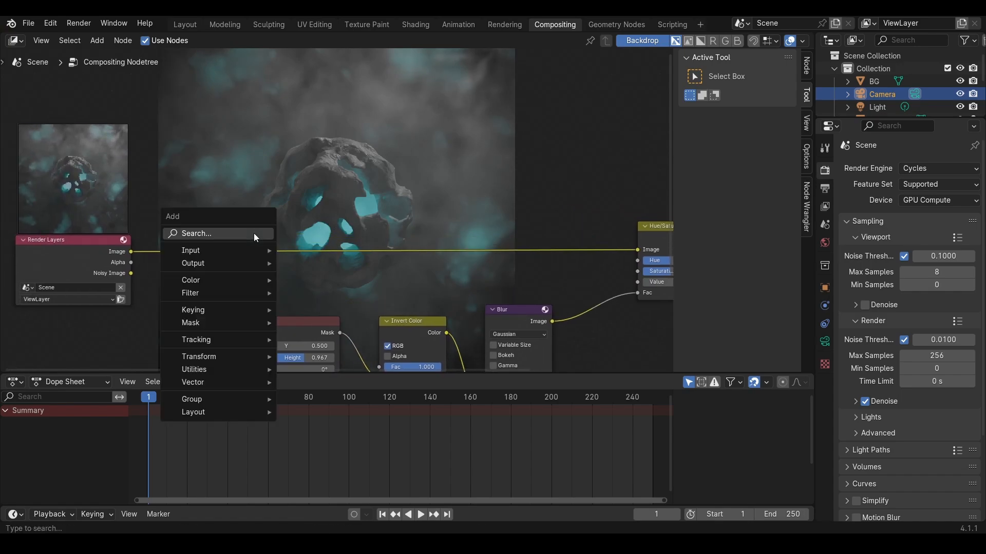
text(b)
click(288, 269)
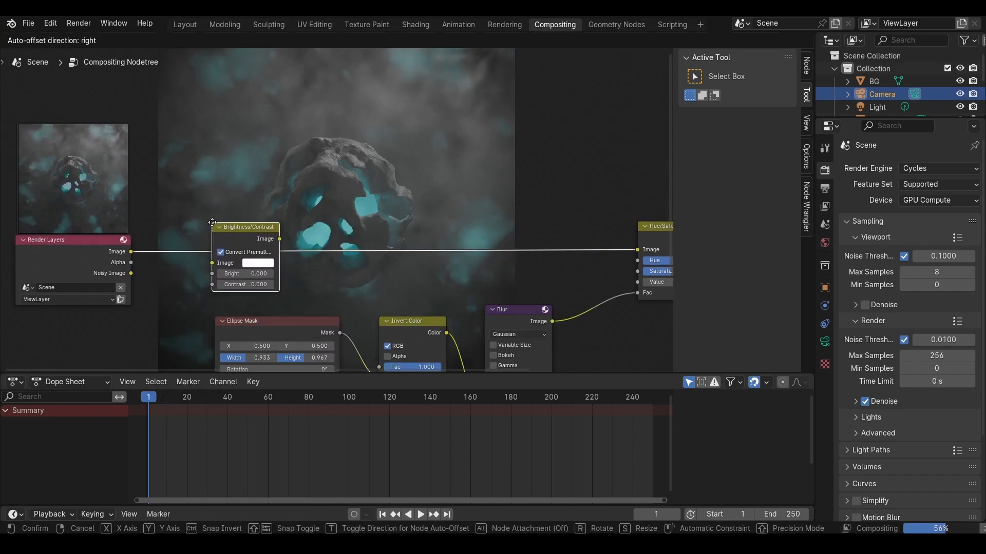
click(195, 215)
drag(243, 285, 247, 285)
click(244, 286)
text(6)
key(Return)
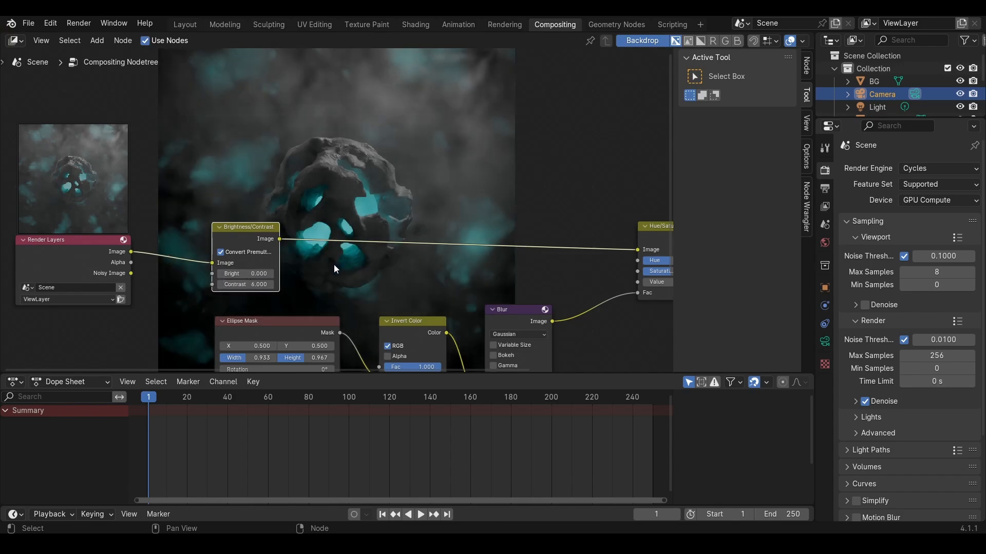
- Lower the Brightness/Contrast node's Contrast to 5
middle_drag(310, 287, 288, 331)
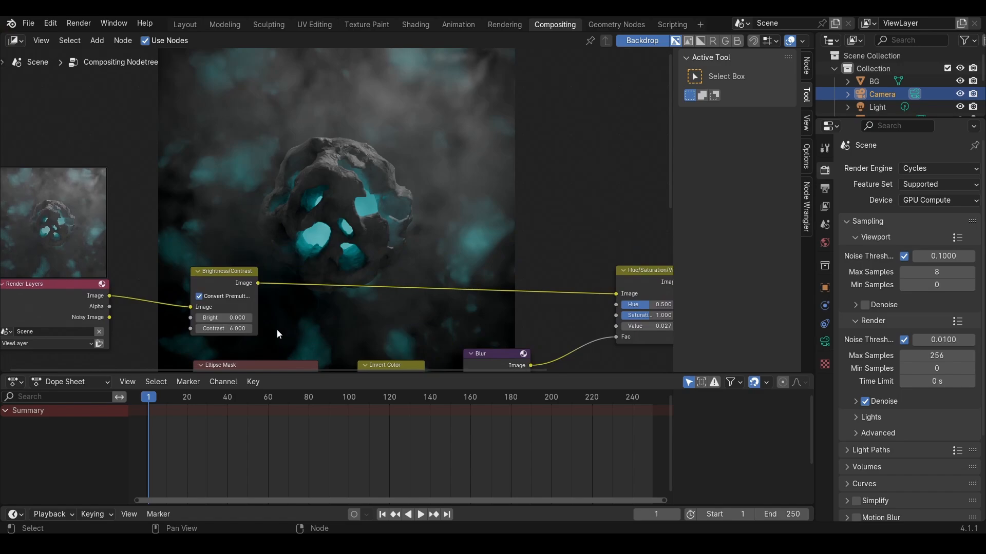
drag(236, 329, 238, 331)
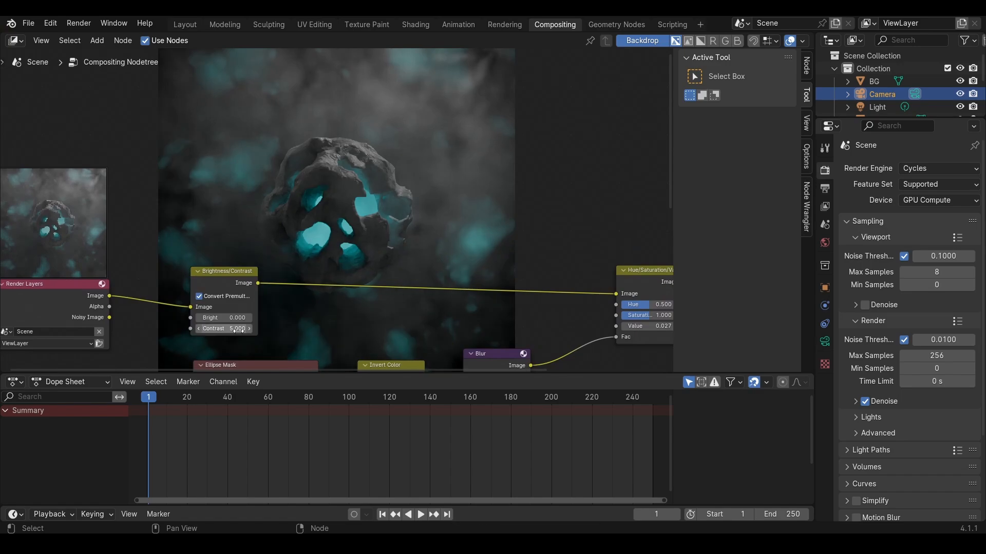
- Open the Save This Image dialog for the Viewer node and close it without saving
middle_drag(278, 308, 250, 290)
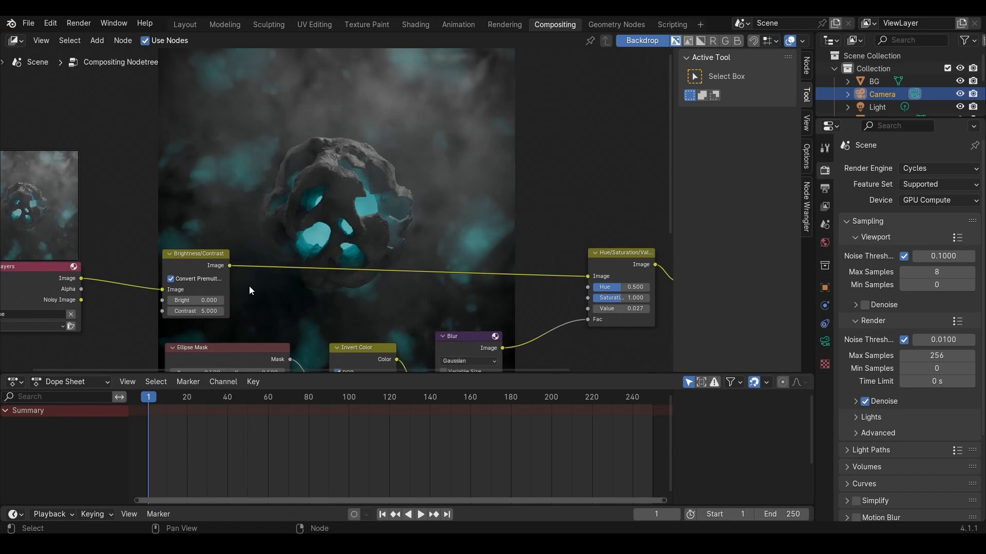
middle_drag(542, 274, 316, 208)
click(546, 258)
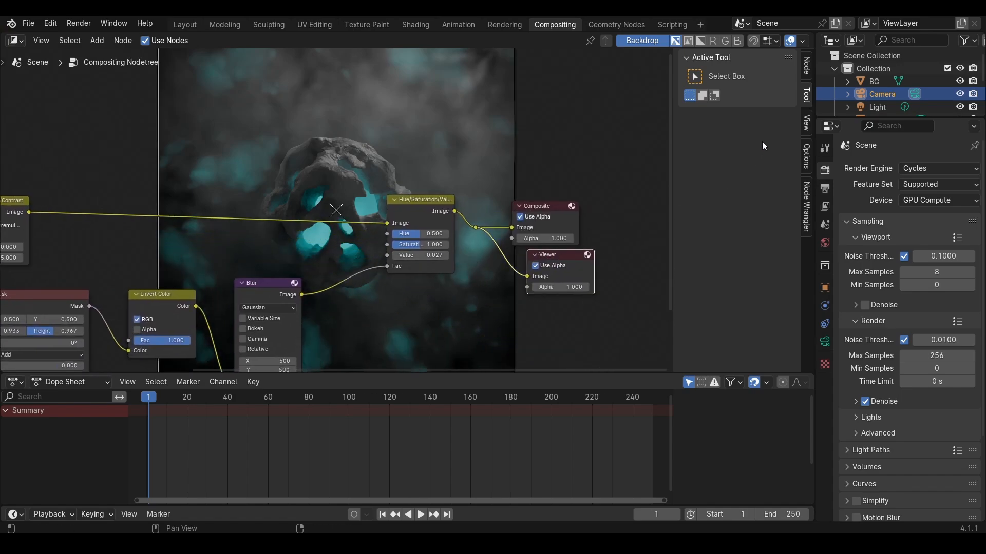
click(805, 72)
click(746, 132)
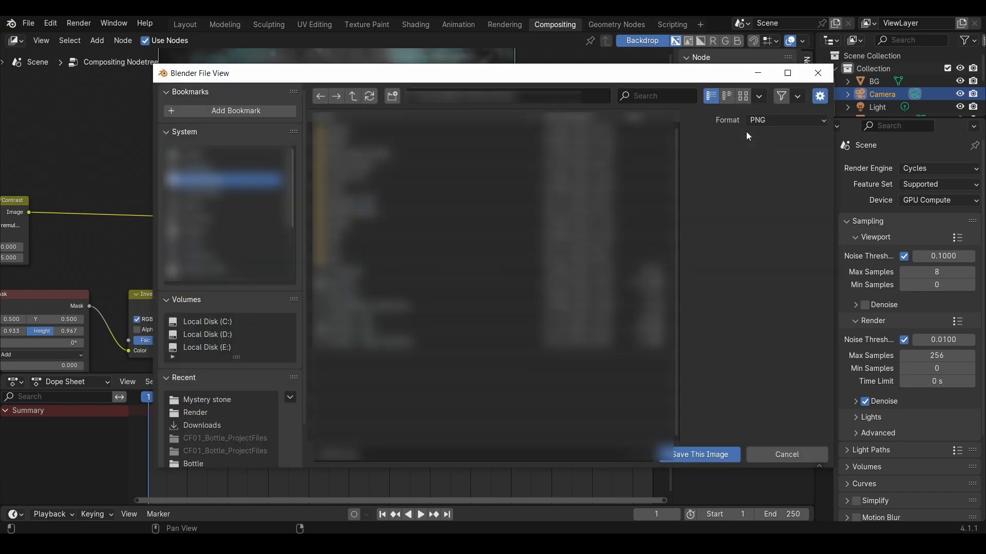
click(819, 73)
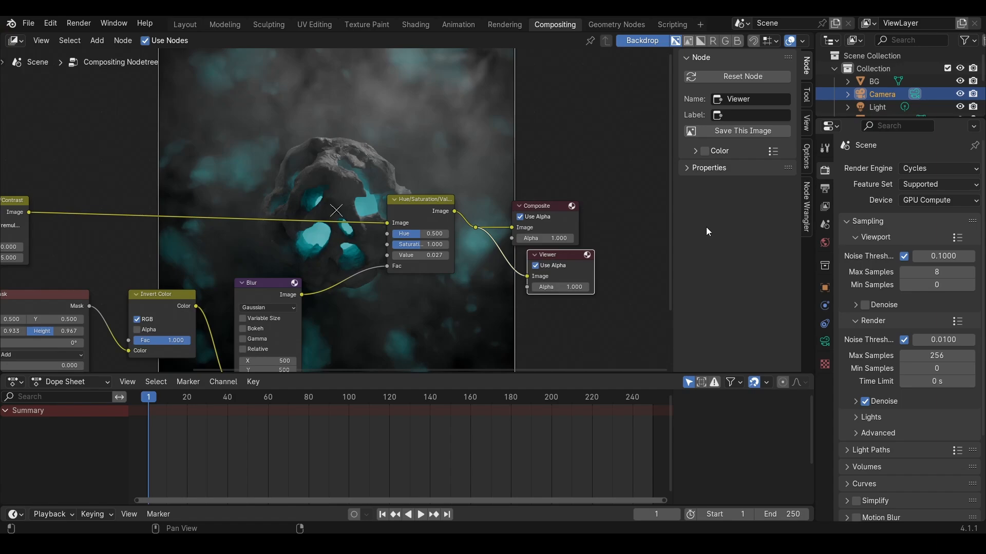
- Render the scene as a still image with the finished compositing setup
click(79, 23)
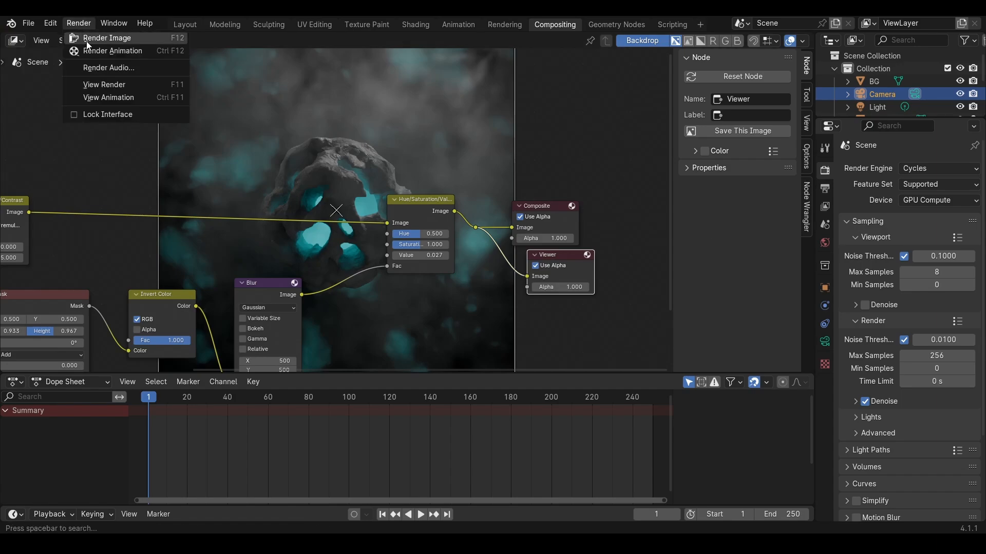